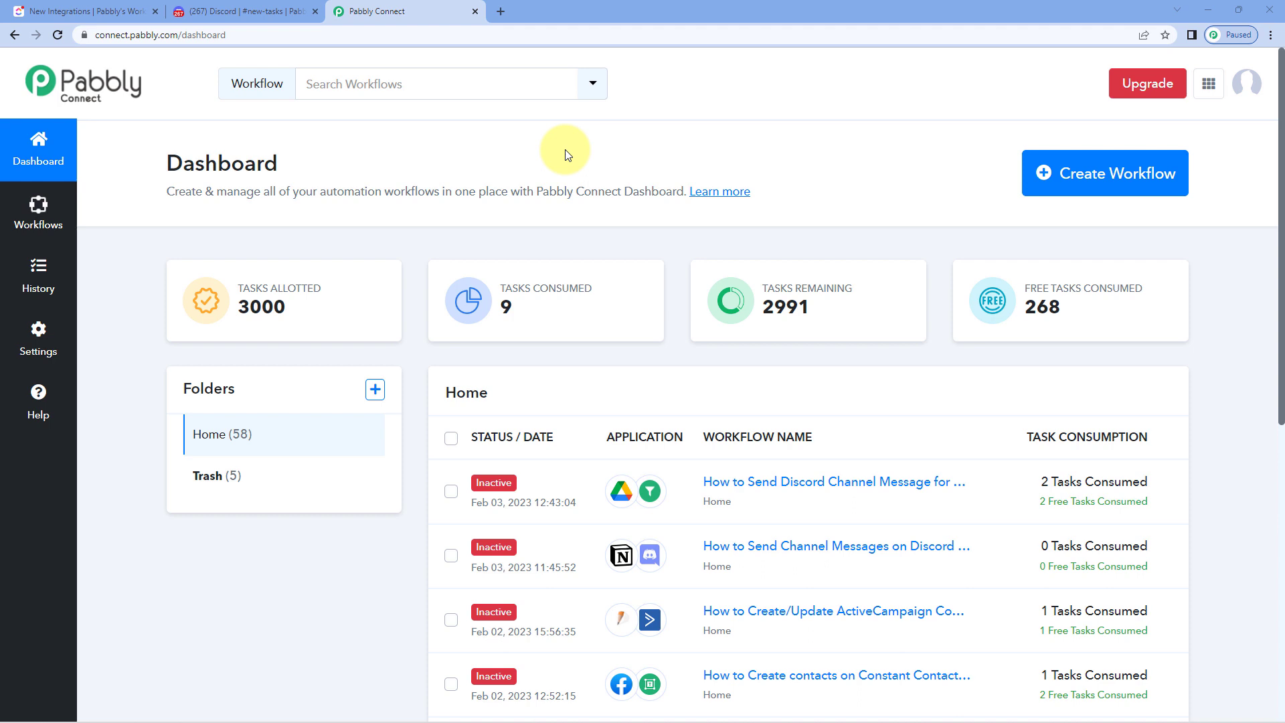
Review the New Integrations task list in ClickUp and the new-tasks channel in Discord, and return to Pabbly Connect
click(73, 12)
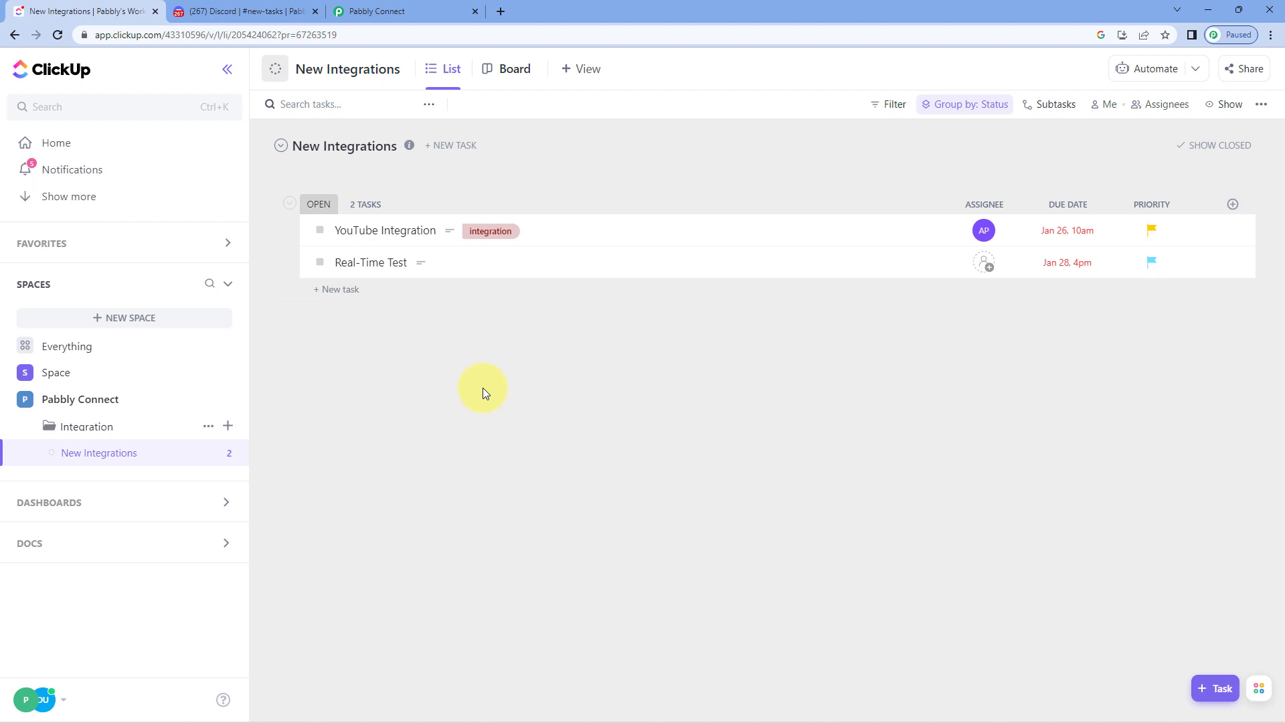
click(266, 11)
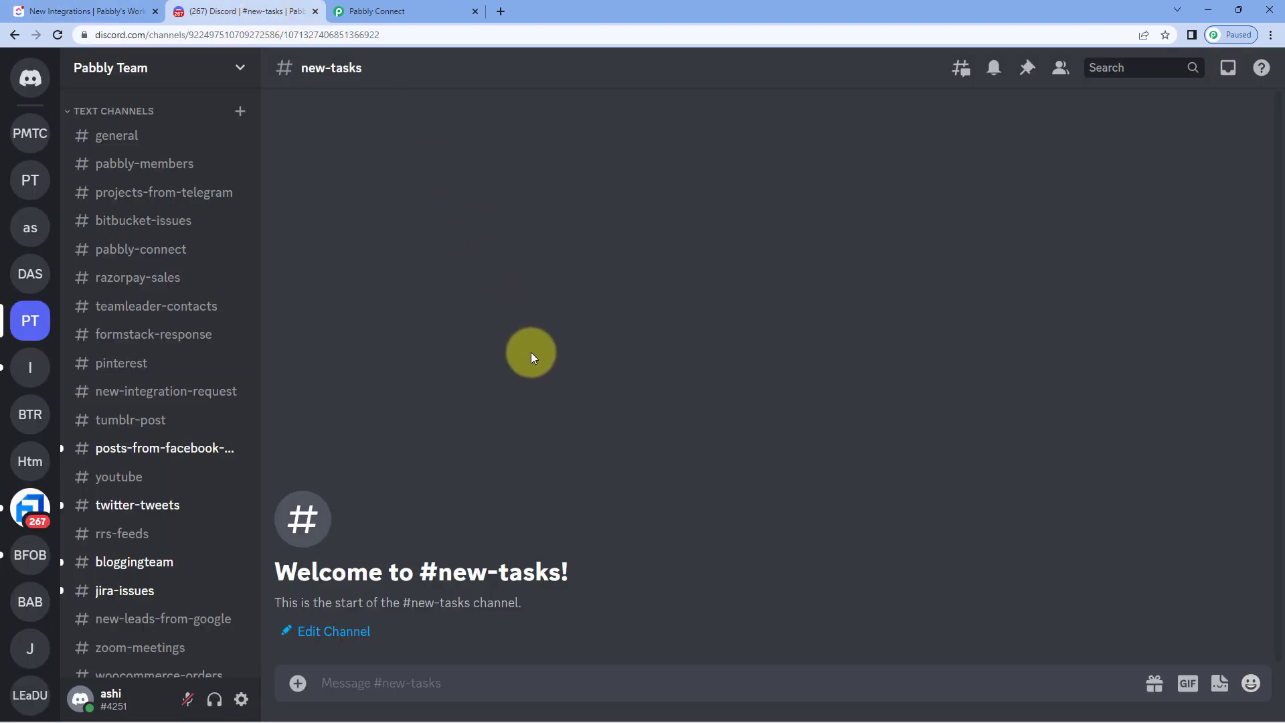
click(94, 12)
click(261, 12)
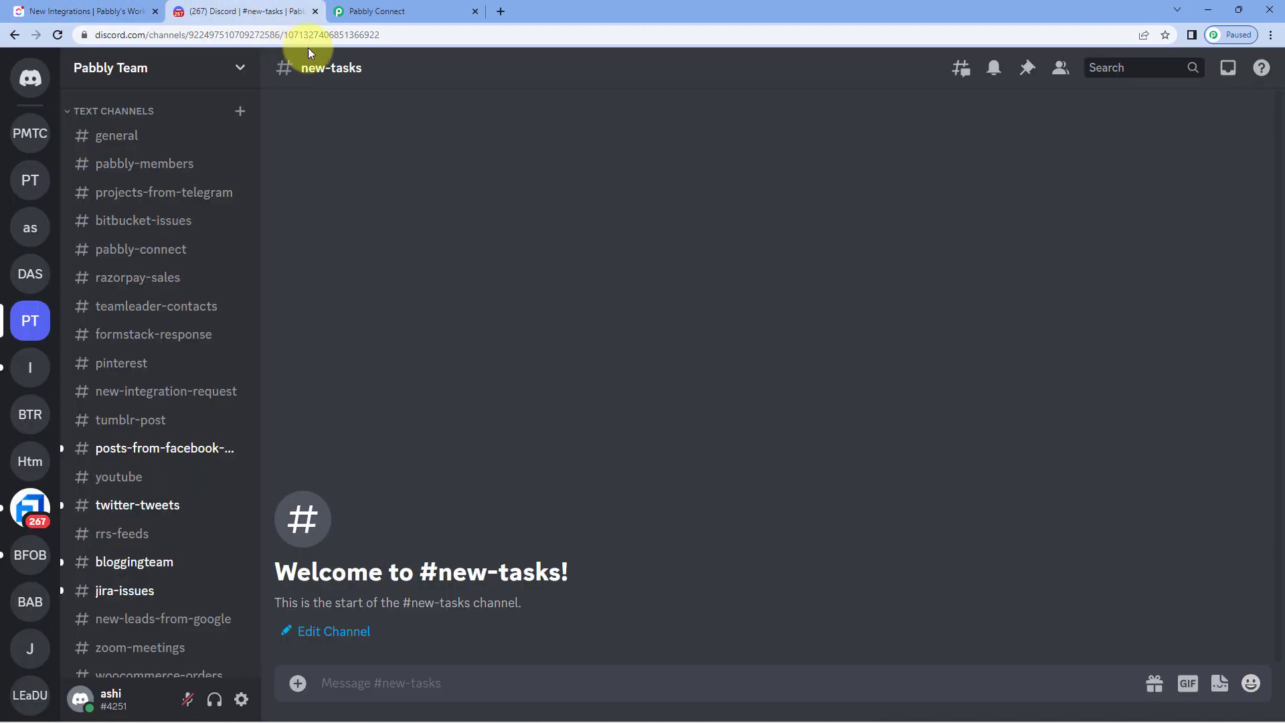
click(426, 10)
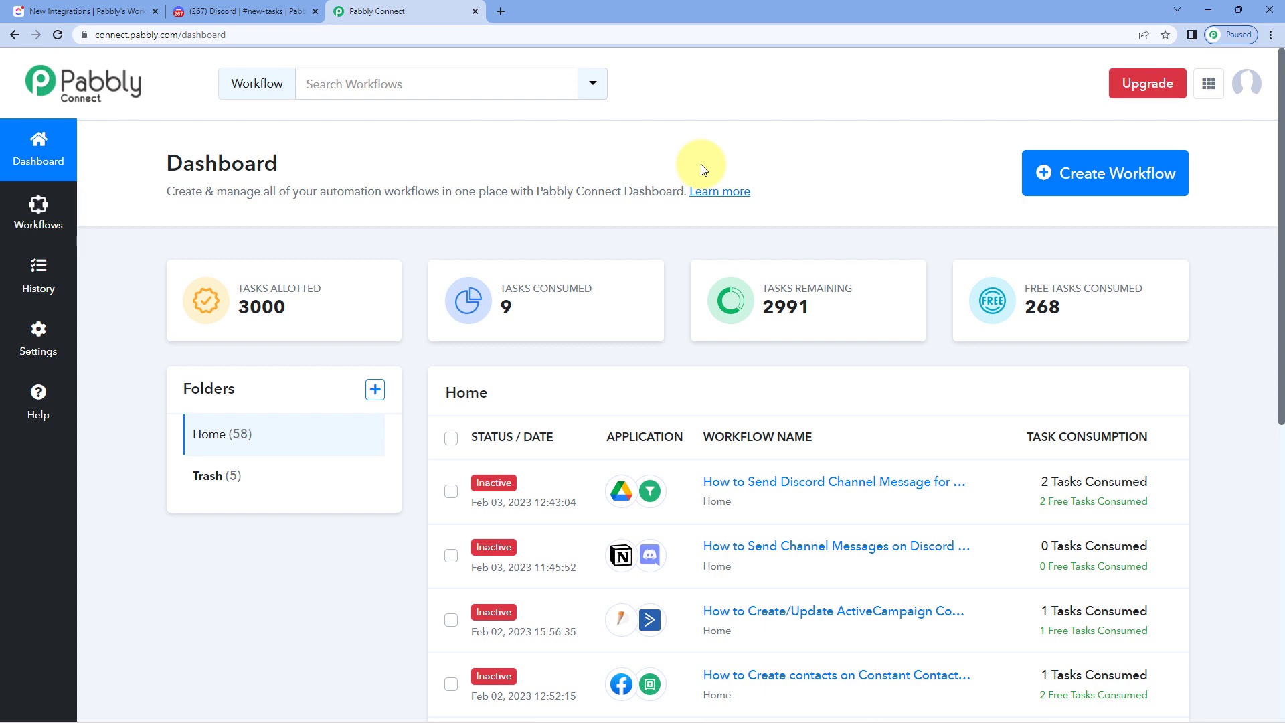
Create a new workflow named ClickUp to Discord
click(1127, 179)
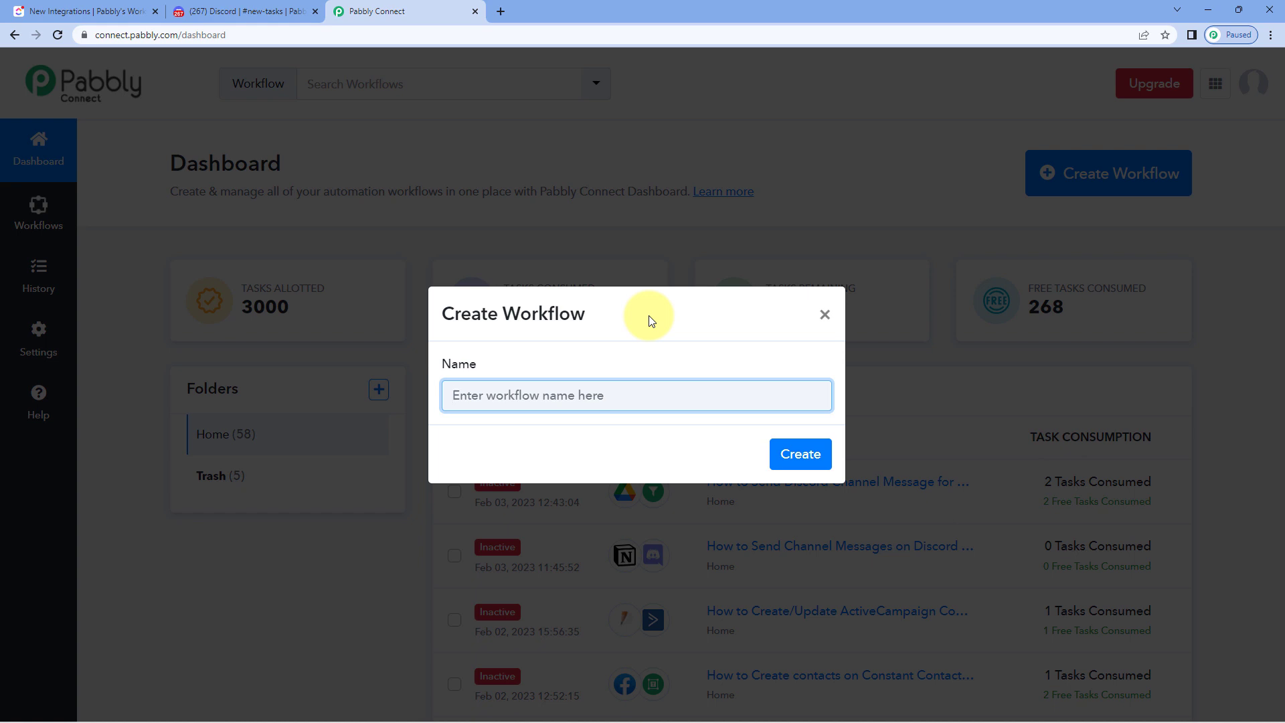
text(ClickUp to Discord)
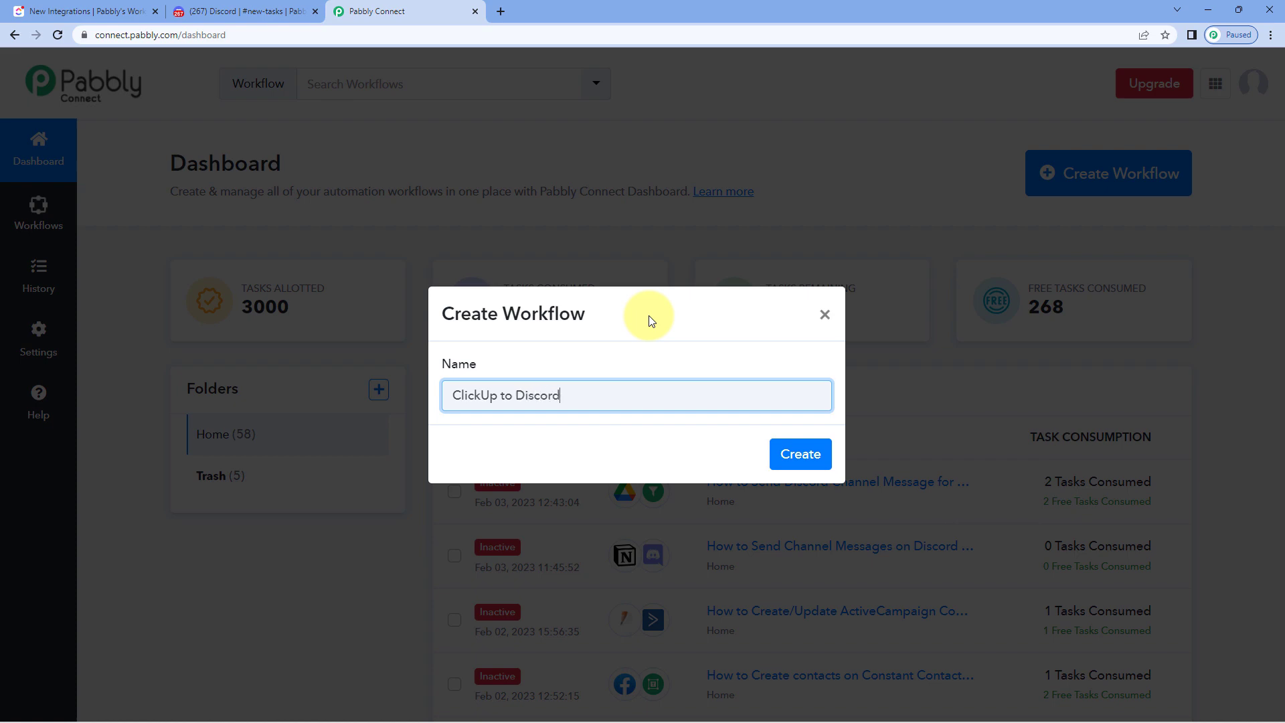
click(800, 453)
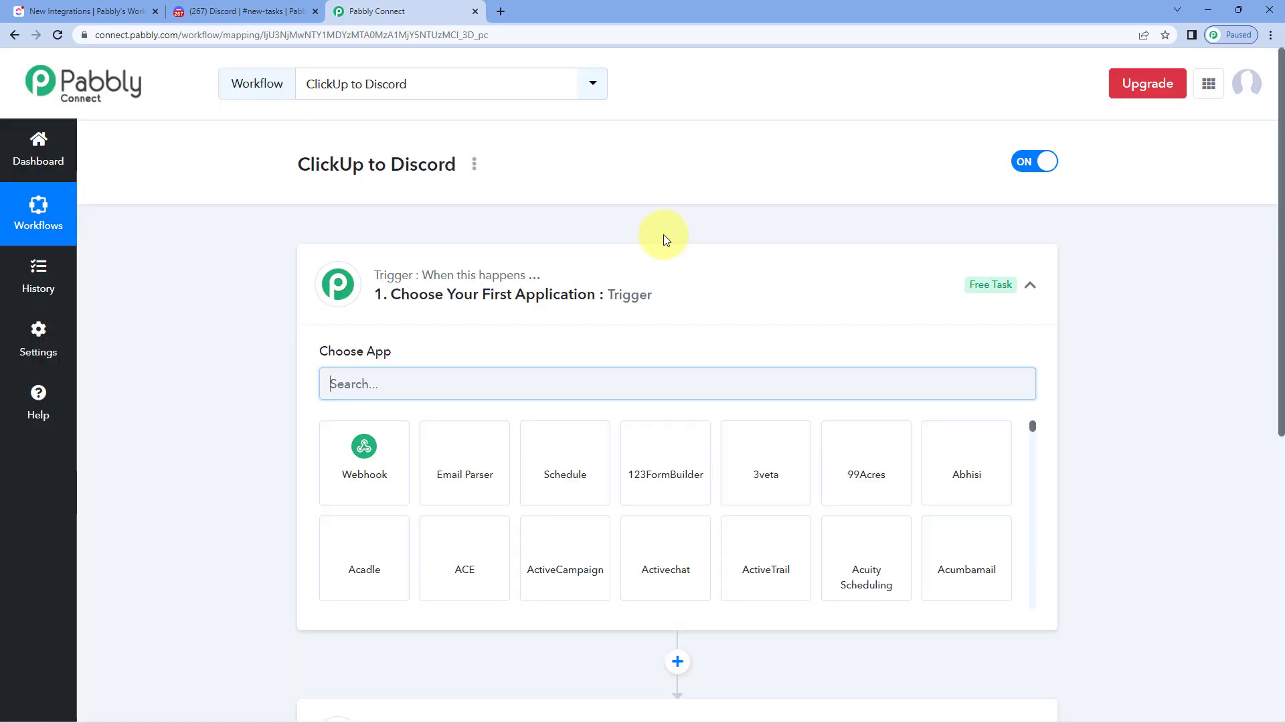
Look over the workflow's trigger and action steps and the New Integrations list in ClickUp
click(681, 266)
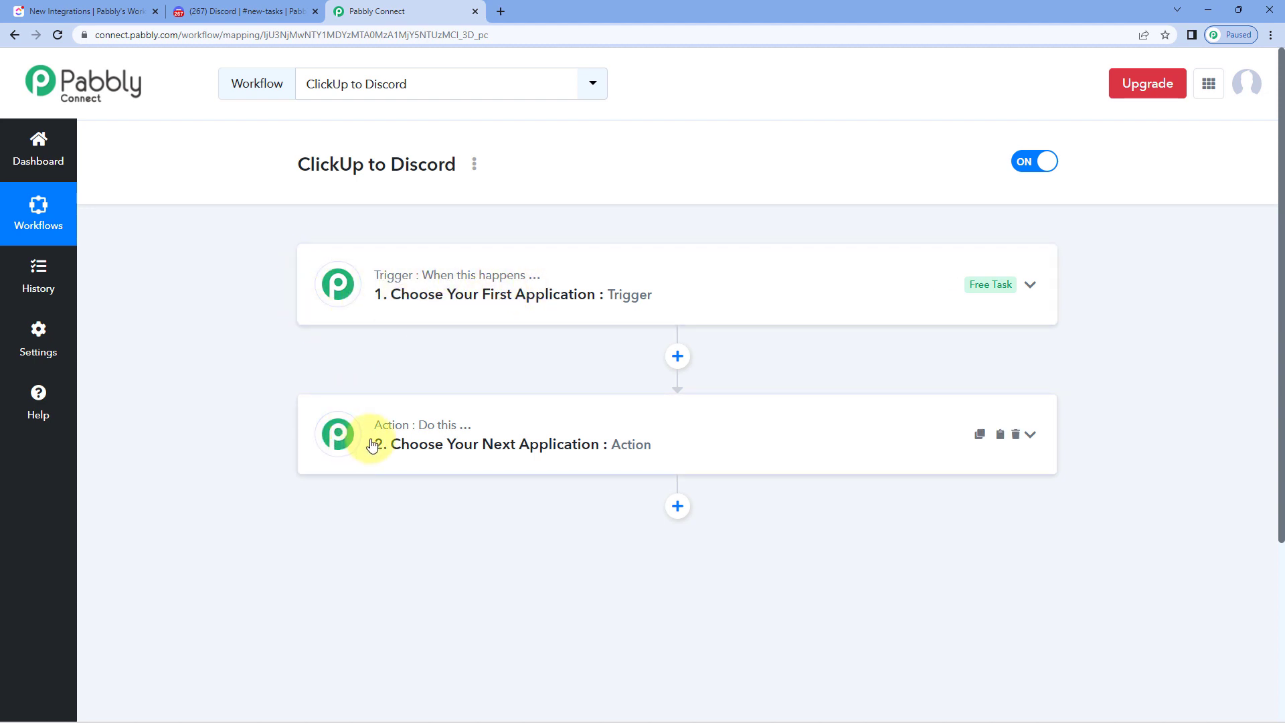
click(589, 274)
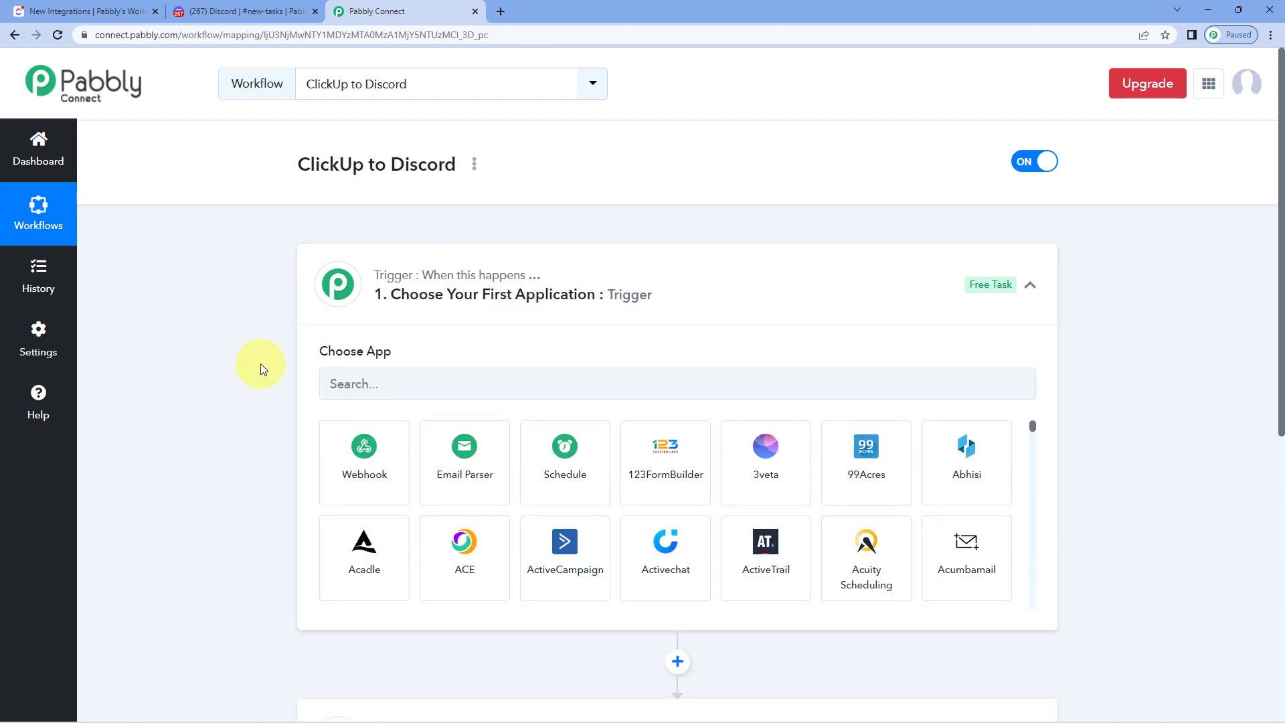
scroll(260, 363, down, 1)
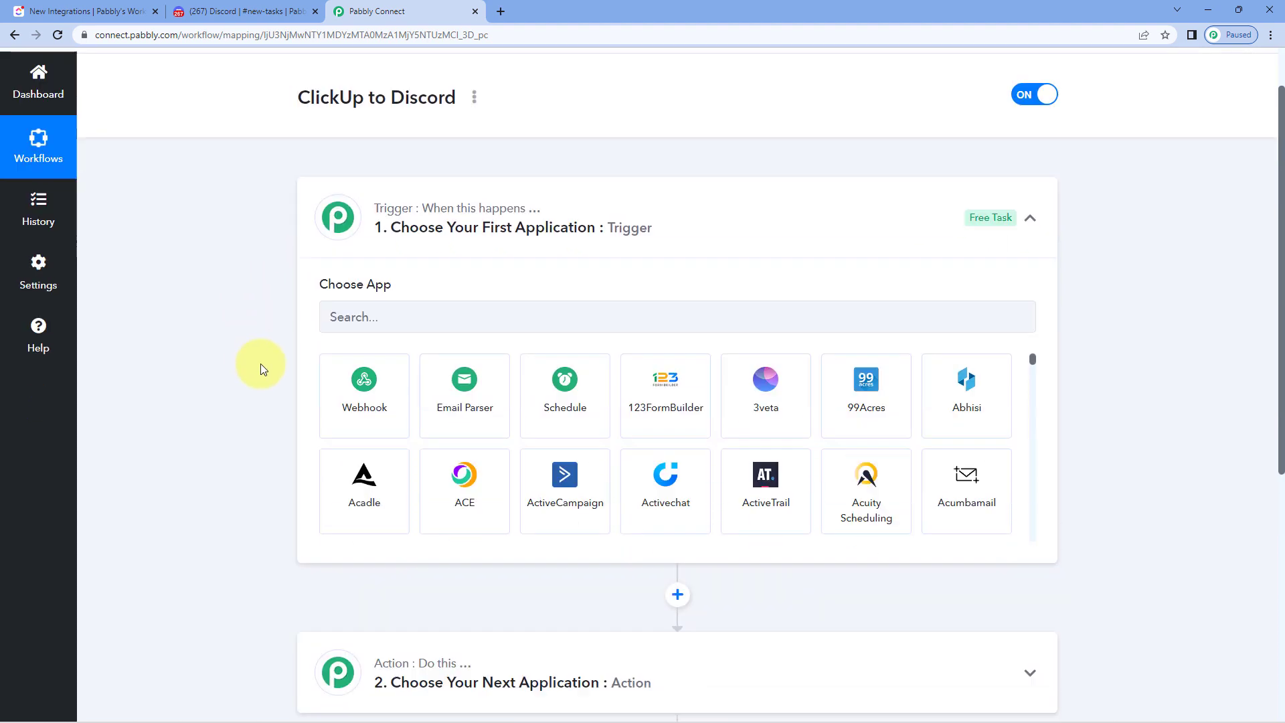
click(99, 8)
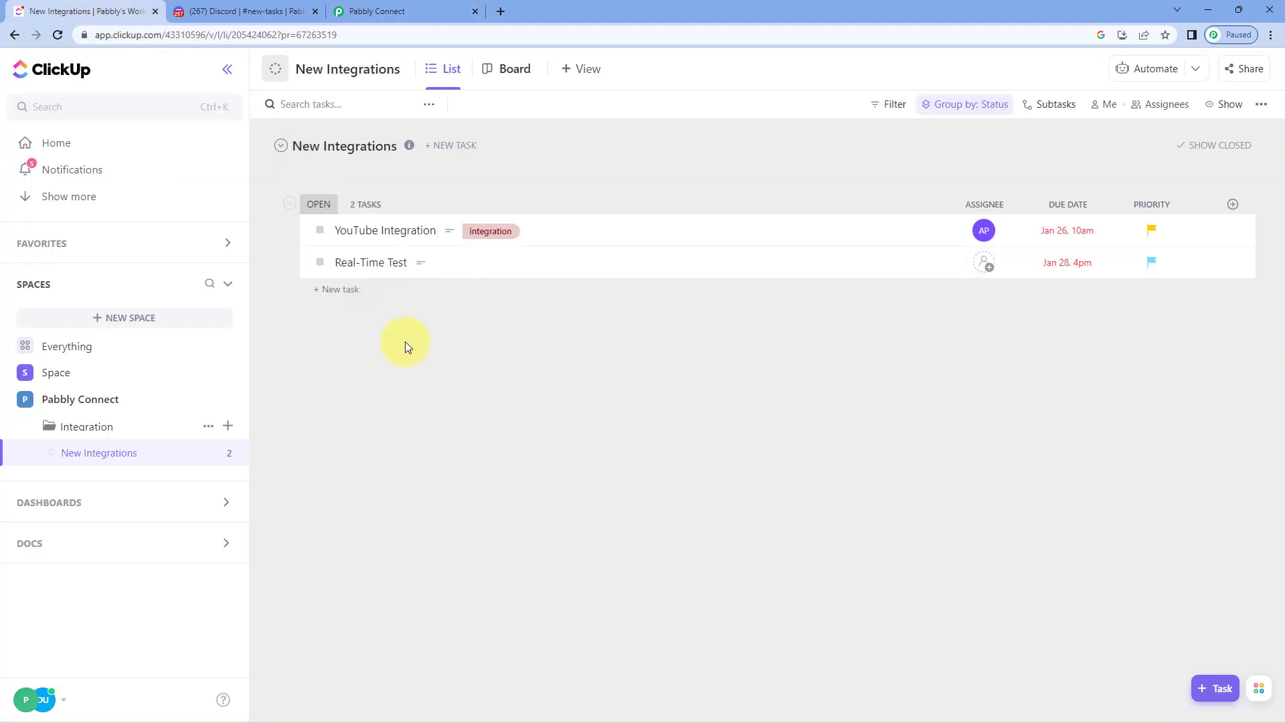
click(375, 11)
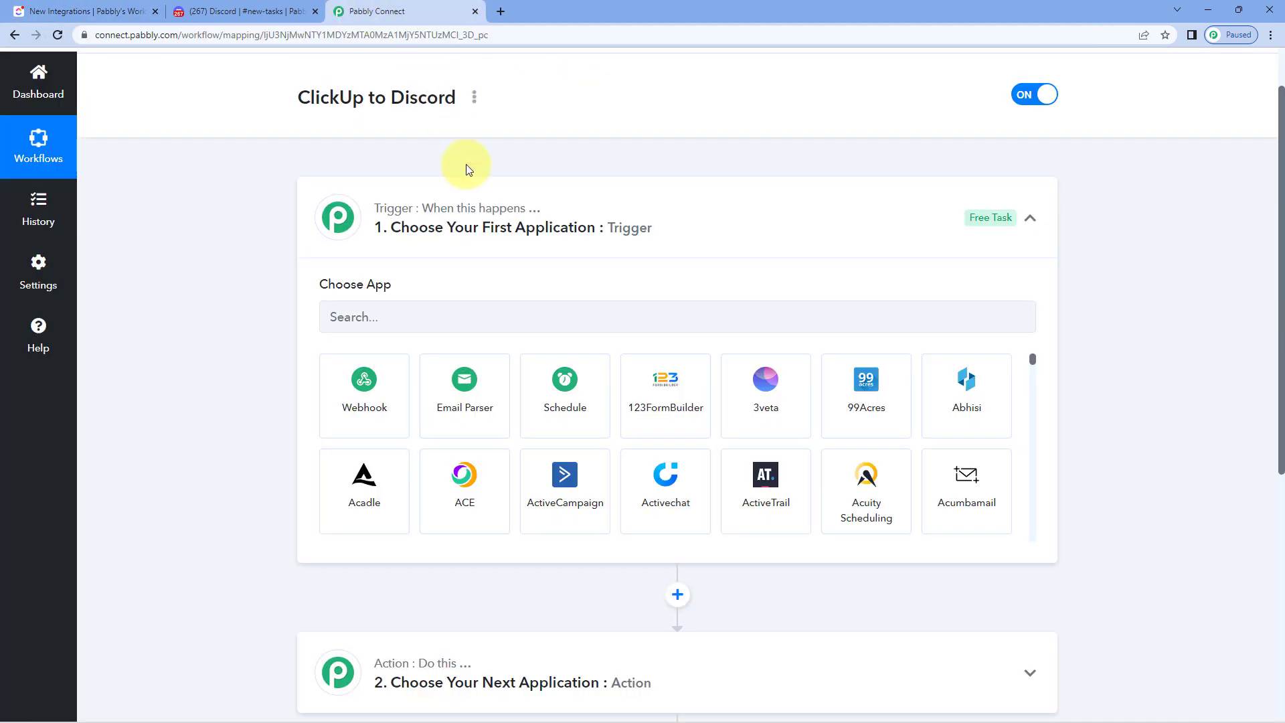
Set ClickUp as the workflow's trigger application with New Task as the trigger event
click(382, 309)
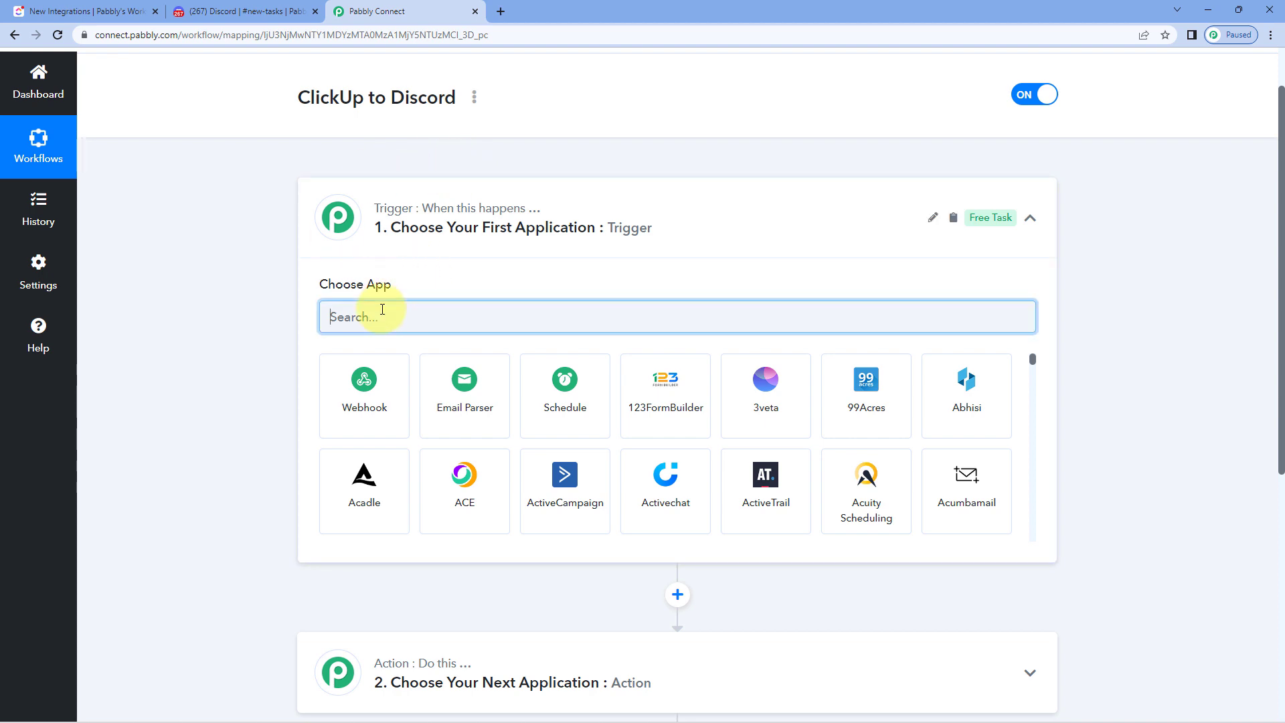
text(Click)
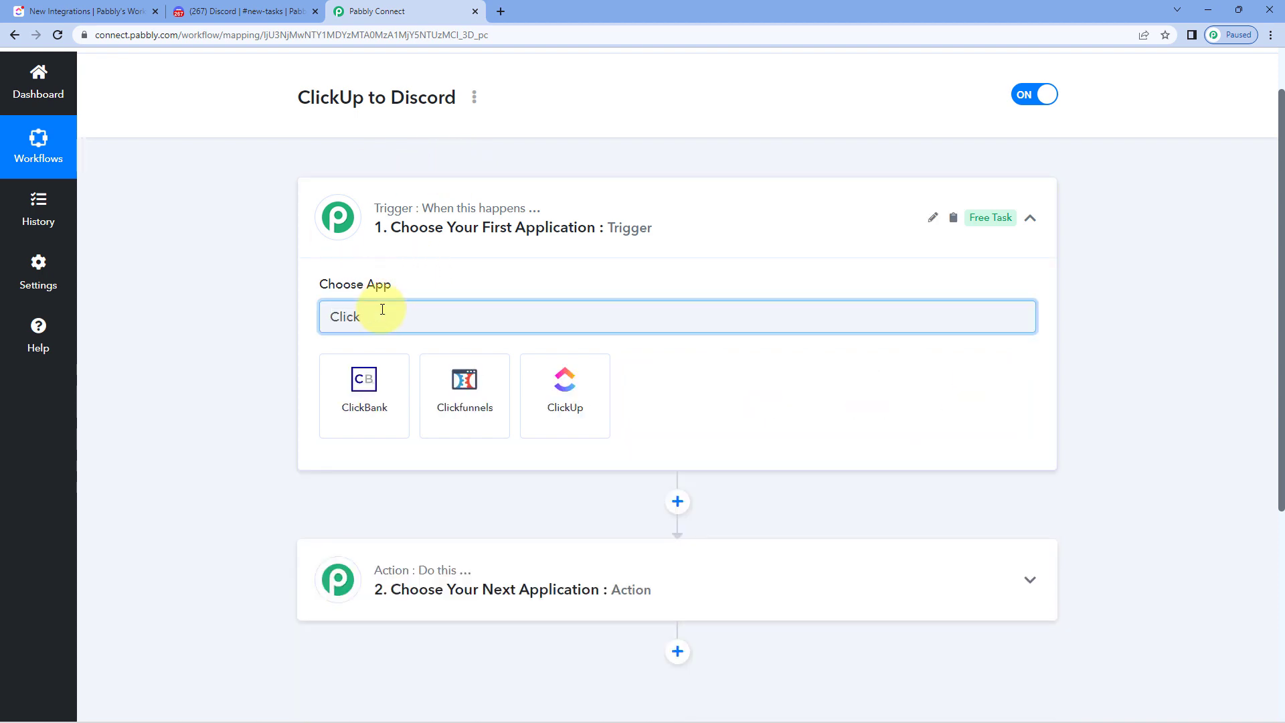
text(Up)
click(393, 388)
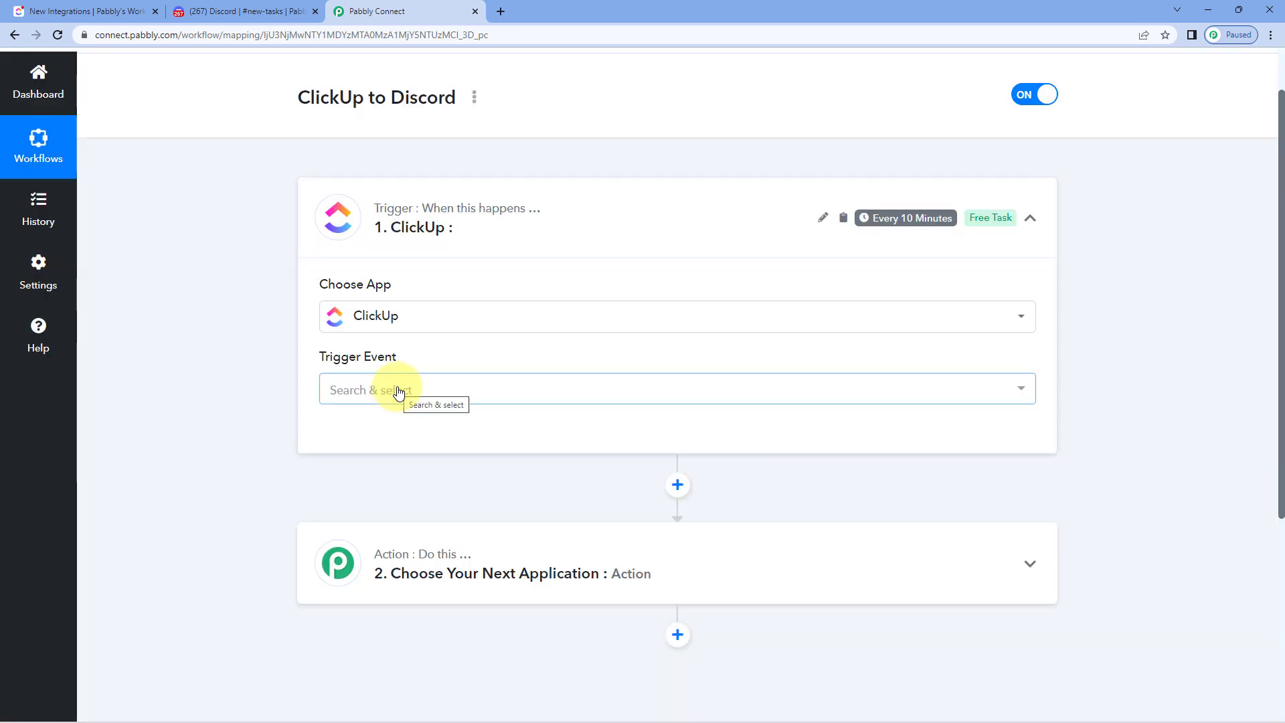
click(418, 390)
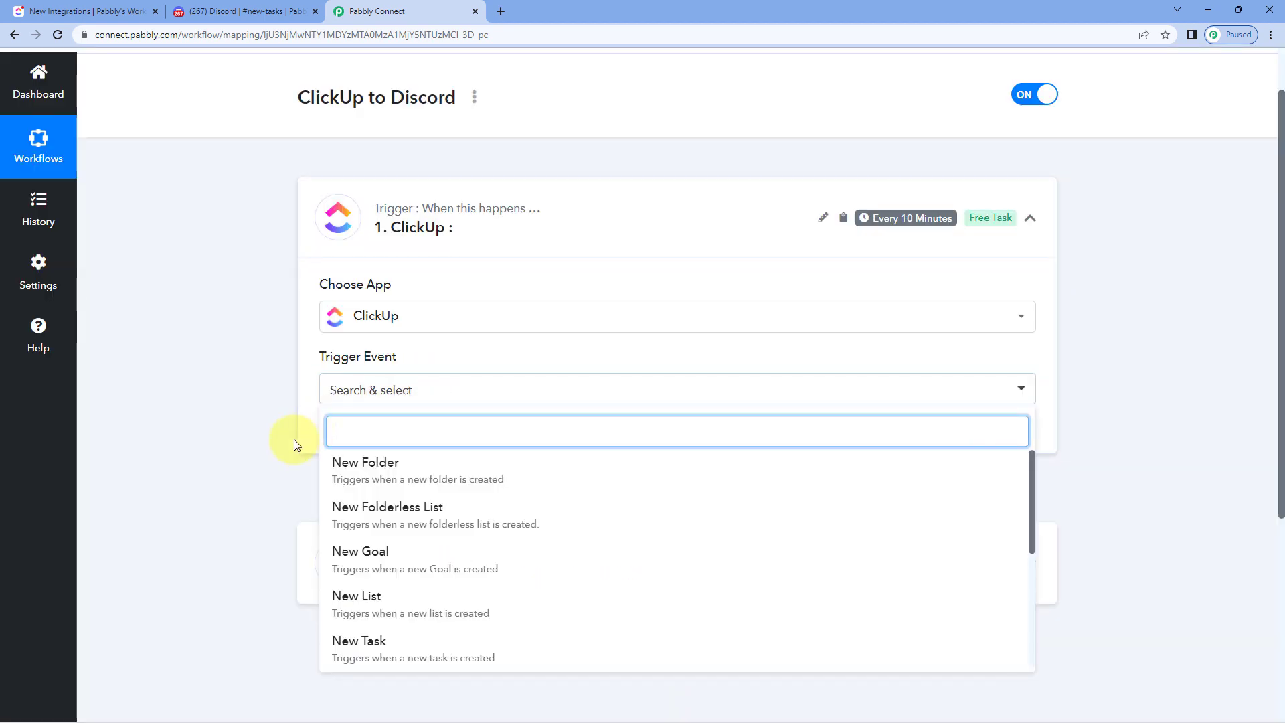
scroll(275, 468, down, 3)
click(421, 442)
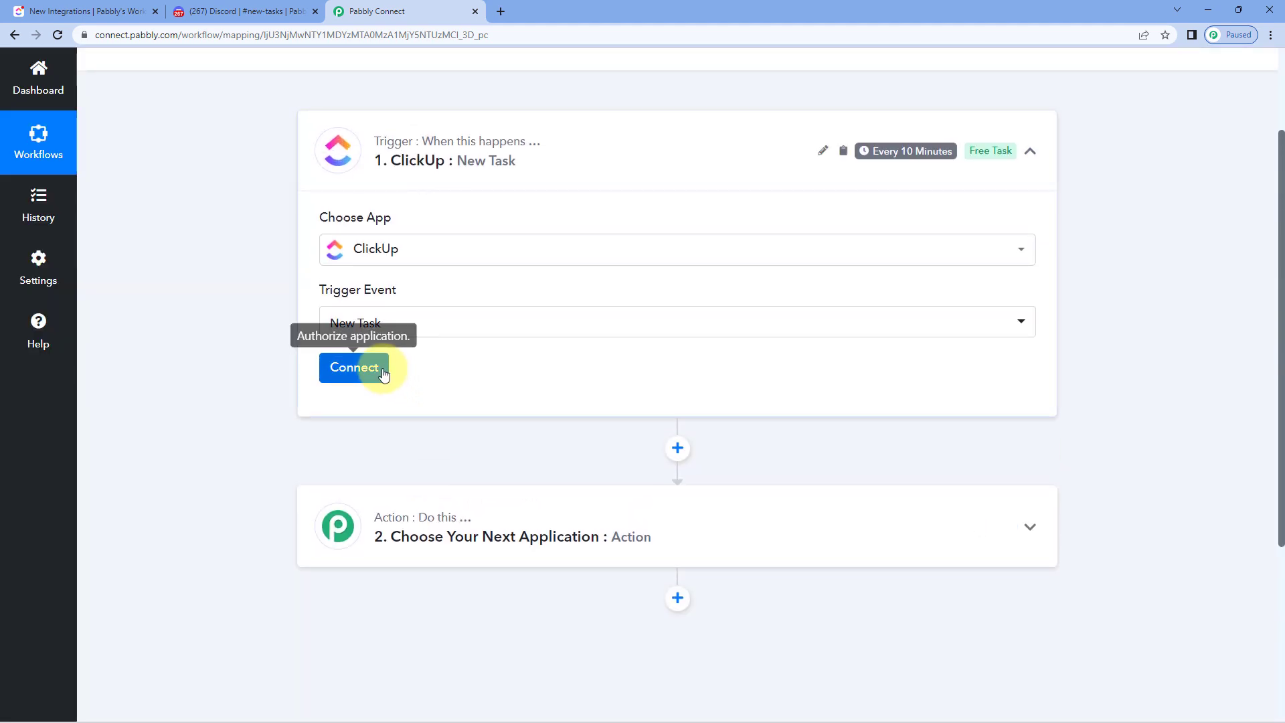
Start a new ClickUp connection for the trigger and copy the API token from the Apps settings in ClickUp
click(381, 372)
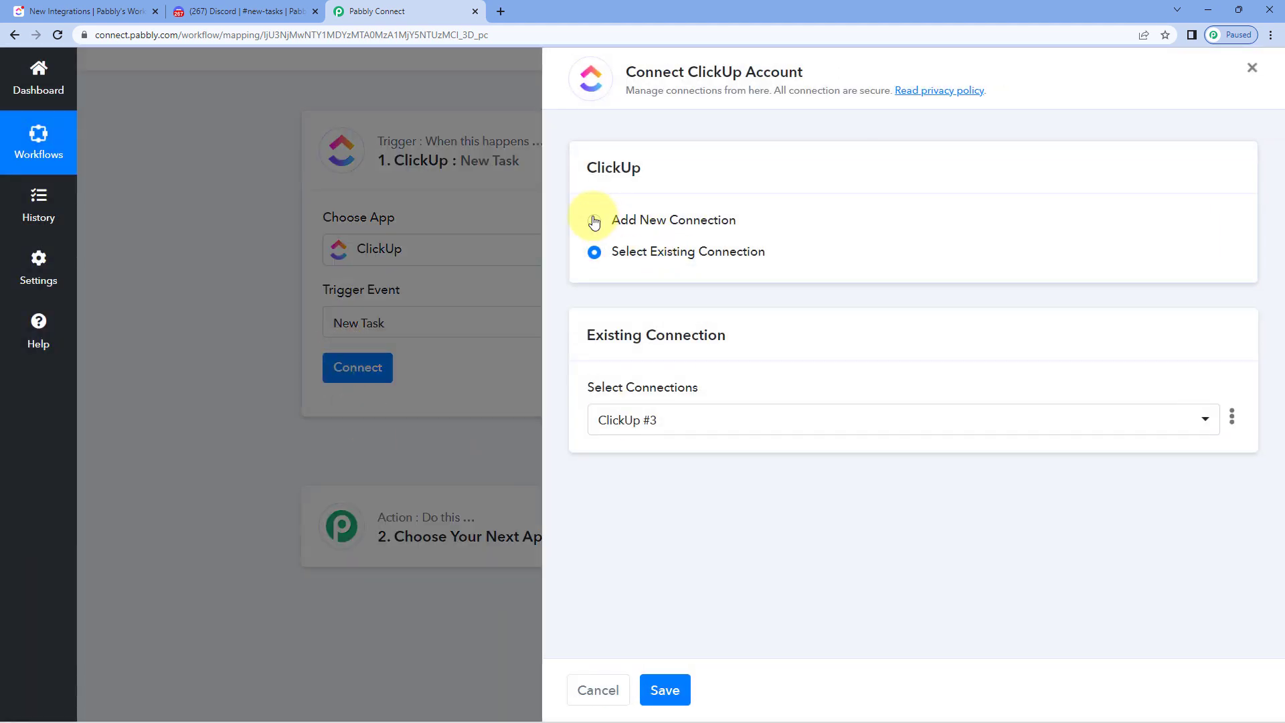
click(593, 221)
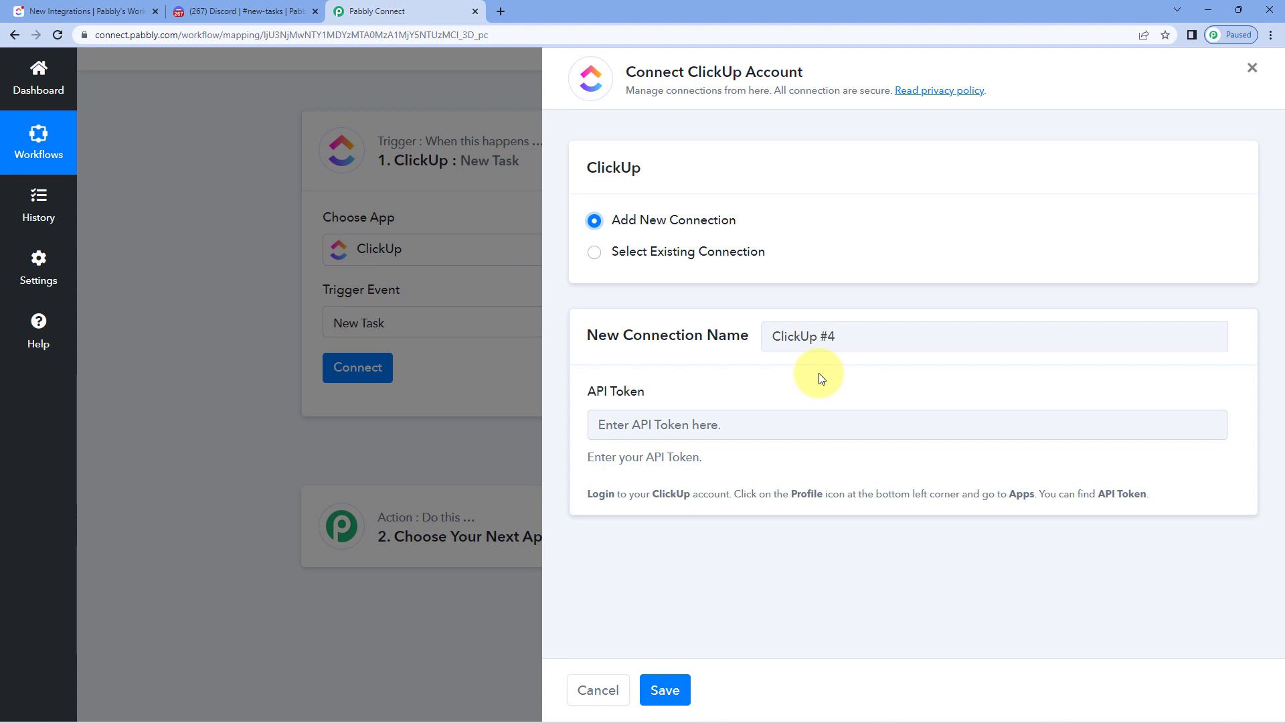
click(70, 11)
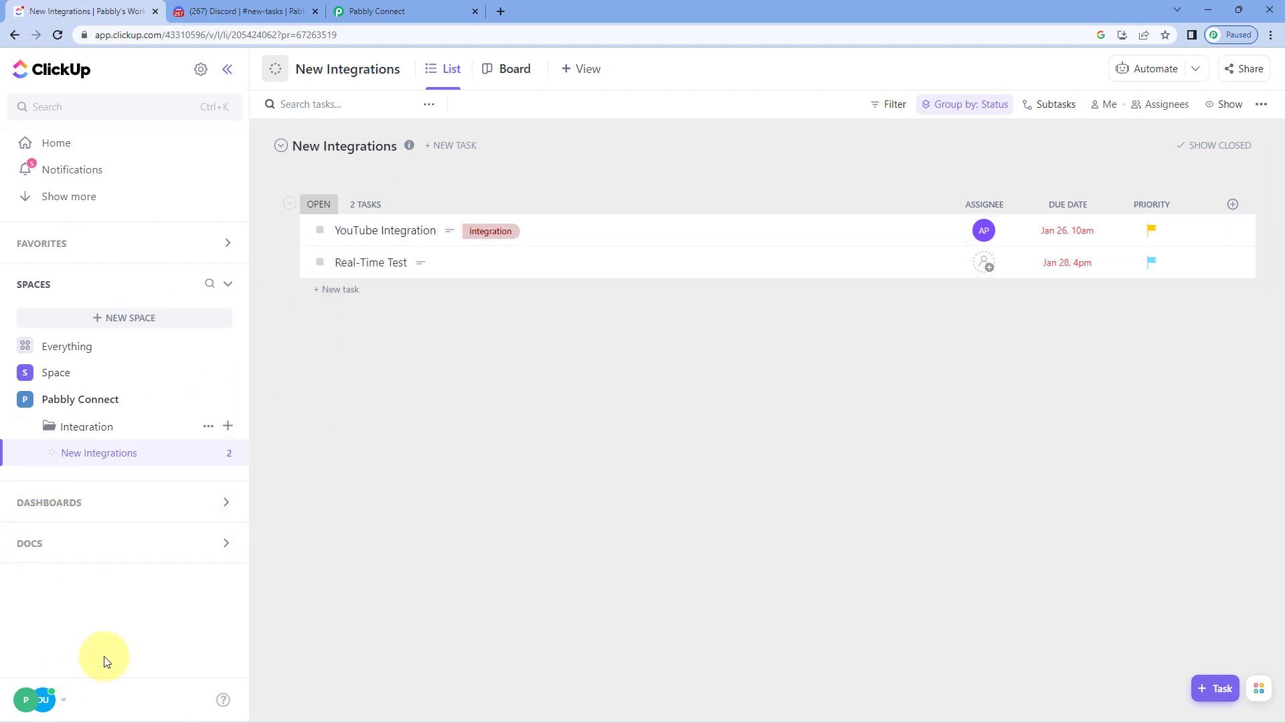
click(61, 702)
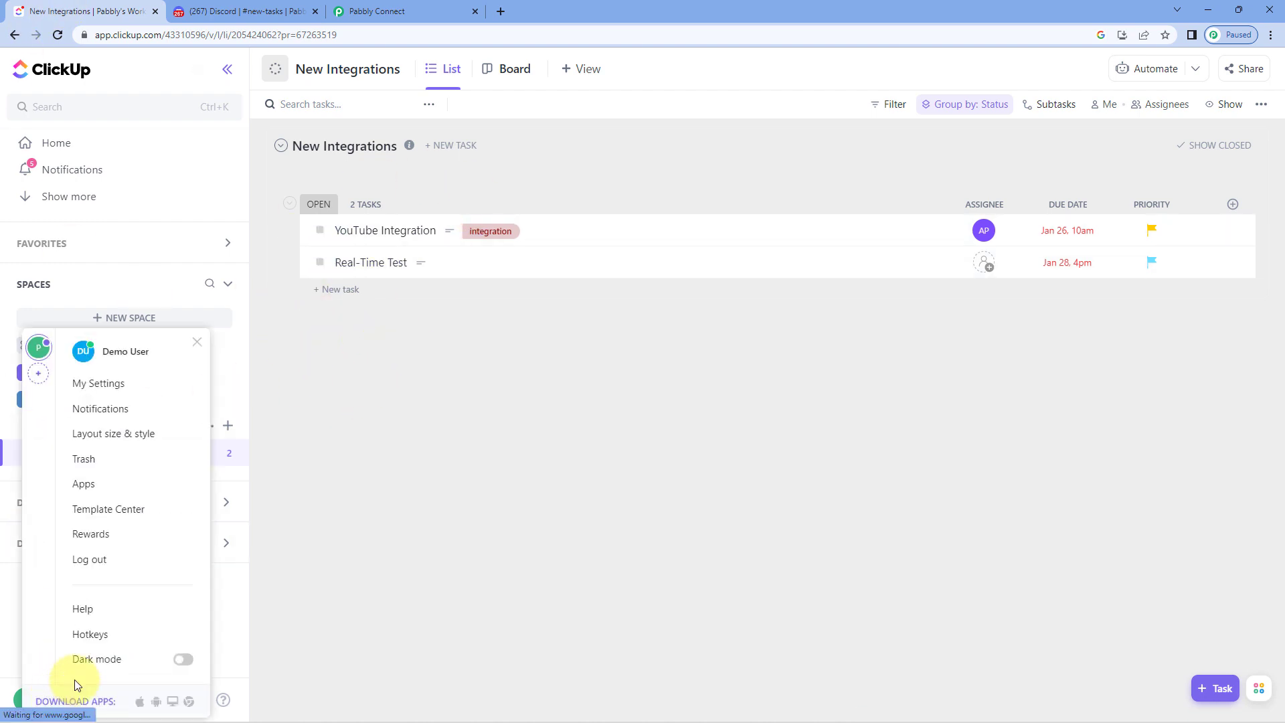
click(102, 493)
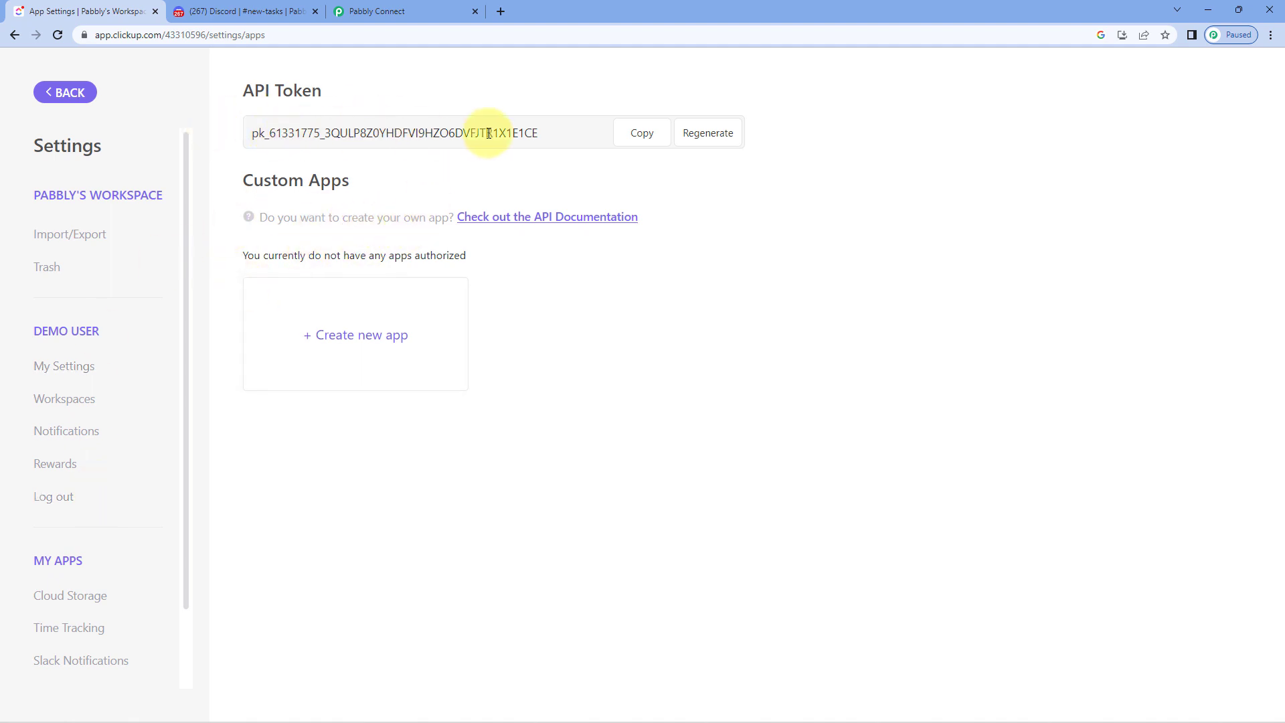
click(640, 141)
Paste the API token into the new ClickUp connection in Pabbly Connect and save the connection
click(362, 11)
click(618, 428)
right_click(654, 433)
click(688, 539)
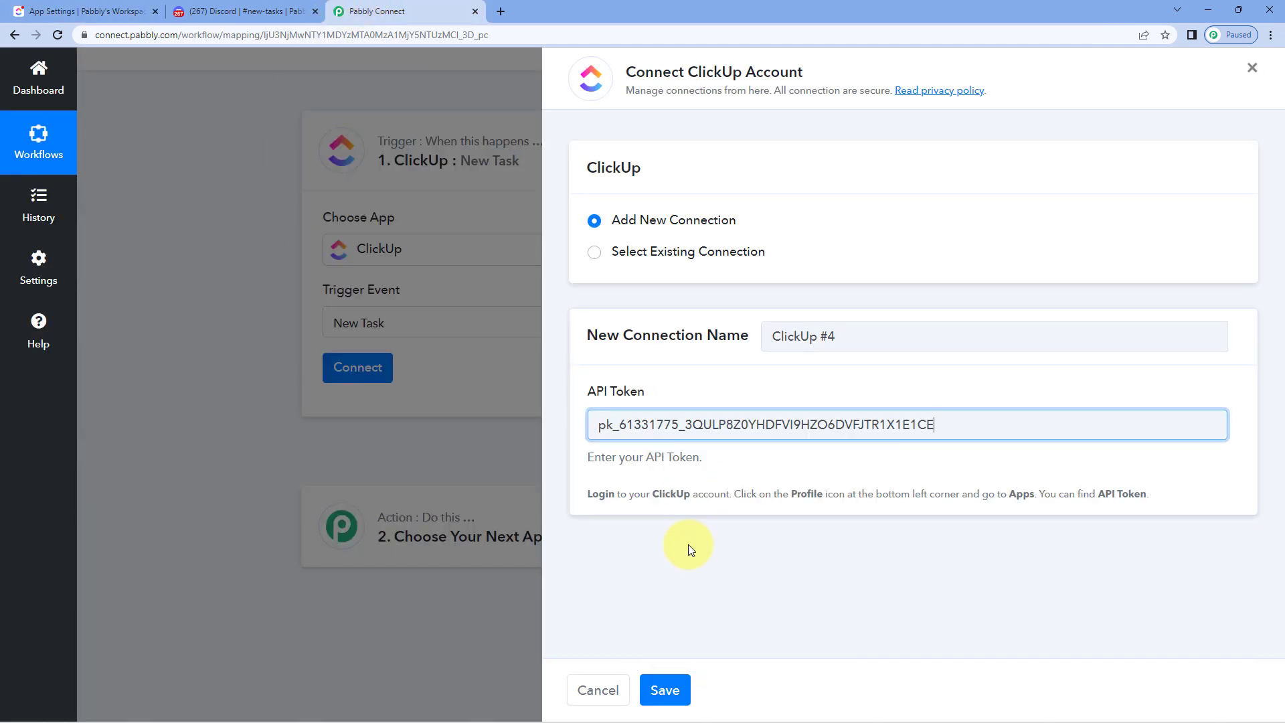
click(664, 690)
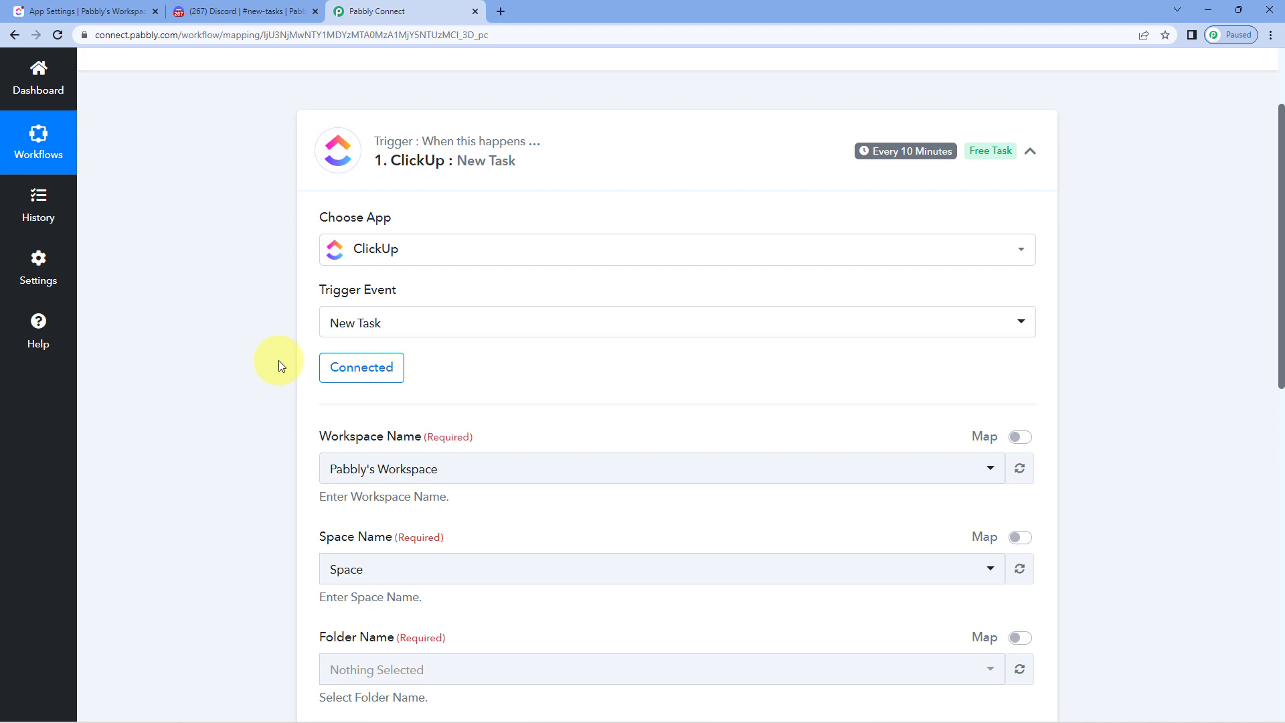
Check the list location in ClickUp and set the trigger's workspace to Pabbly's Workspace and its space to Pabbly Connect
scroll(279, 360, down, 3)
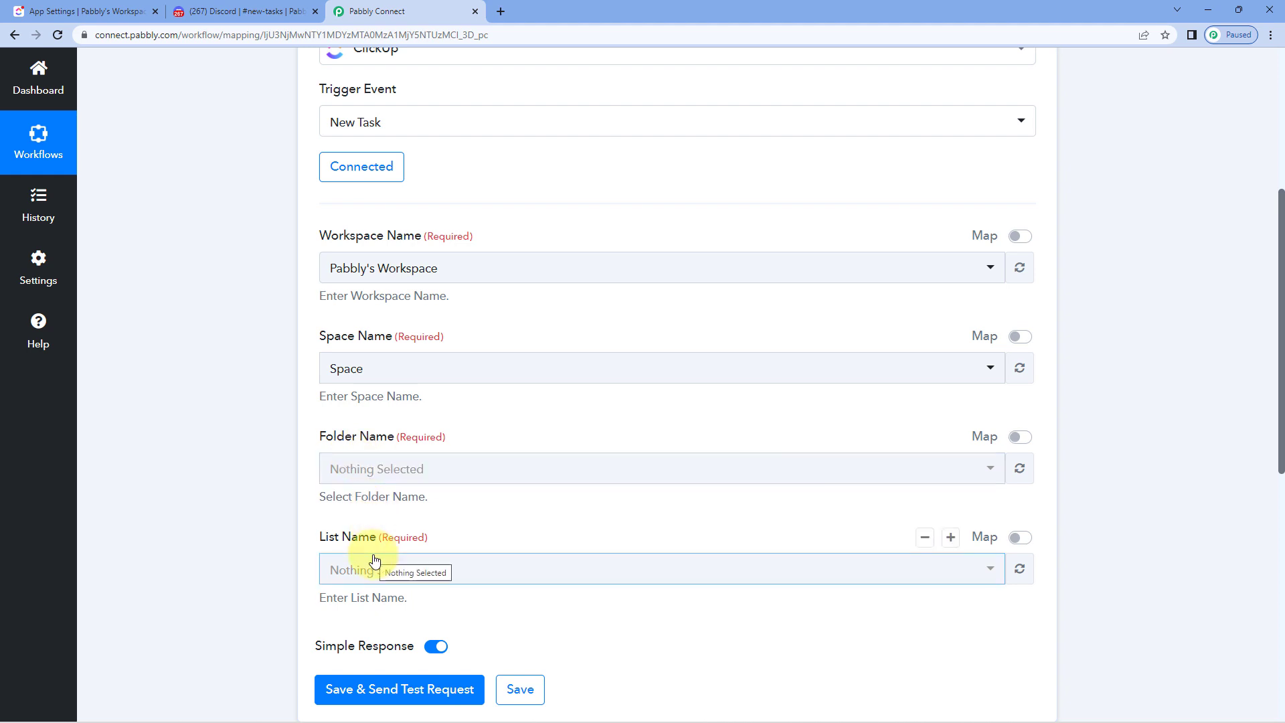
key(ctrl+1)
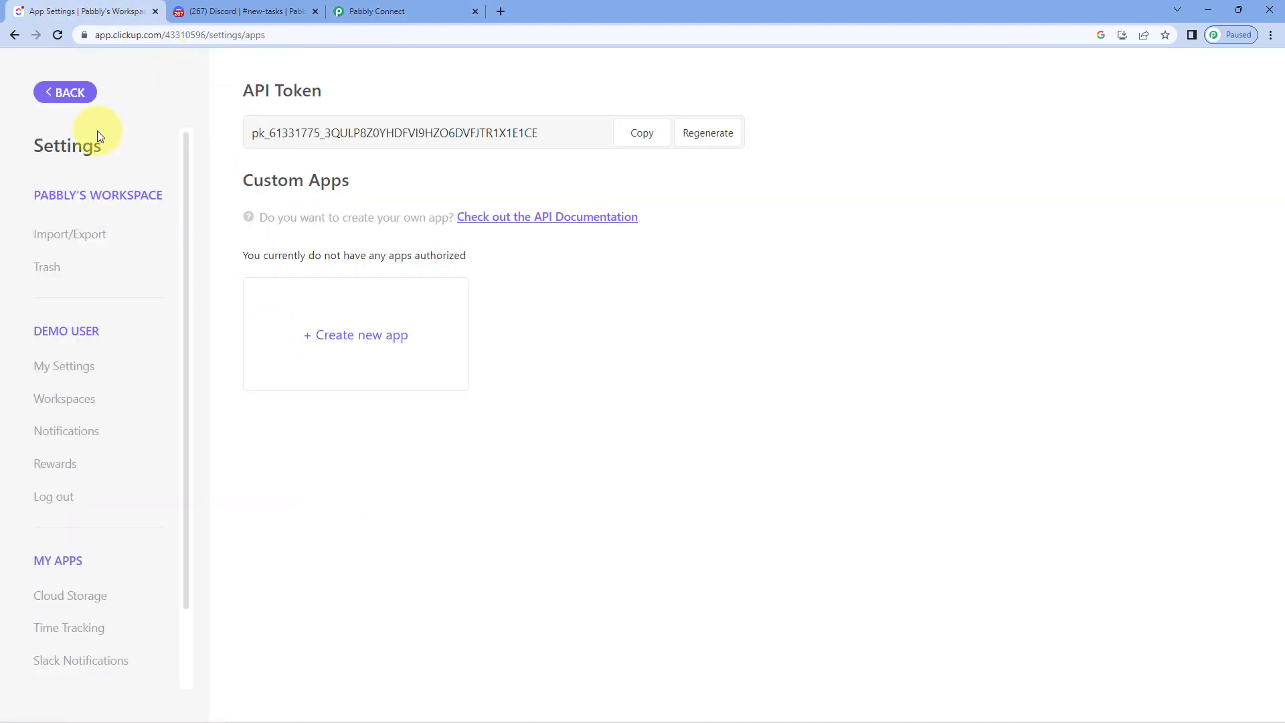
click(65, 94)
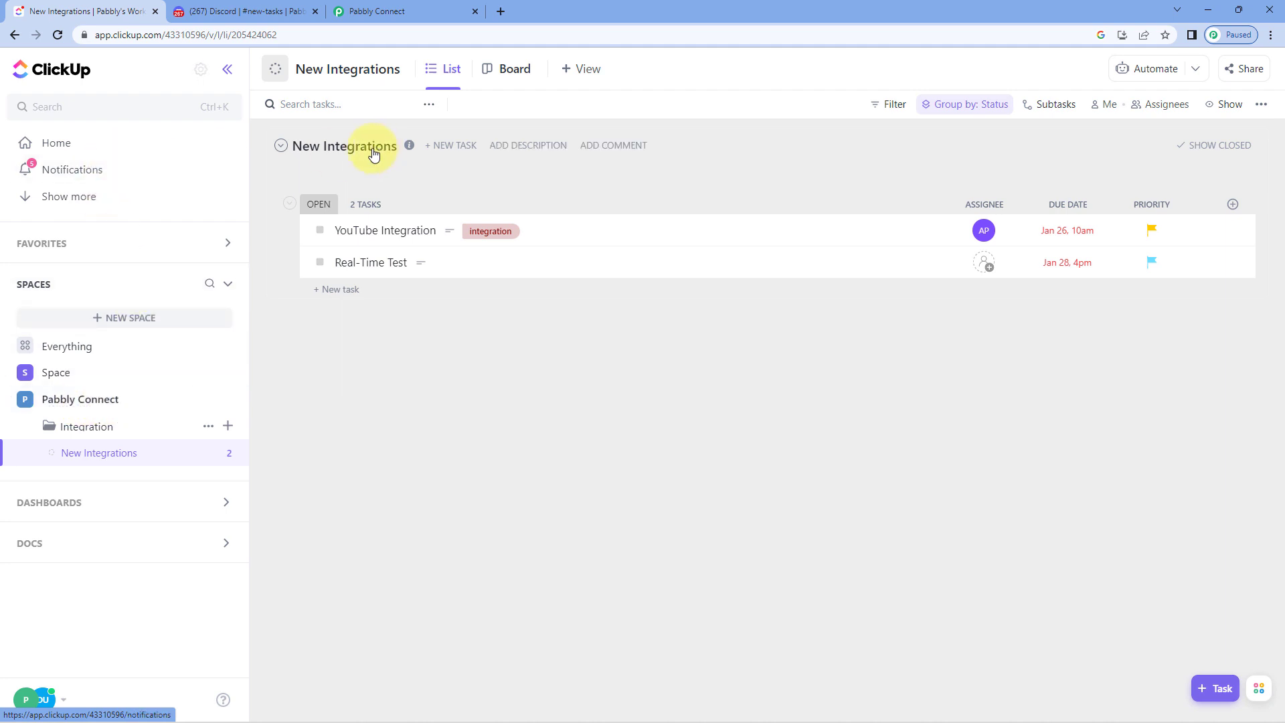
click(409, 8)
click(402, 266)
click(381, 338)
scroll(375, 302, down, 1)
click(401, 298)
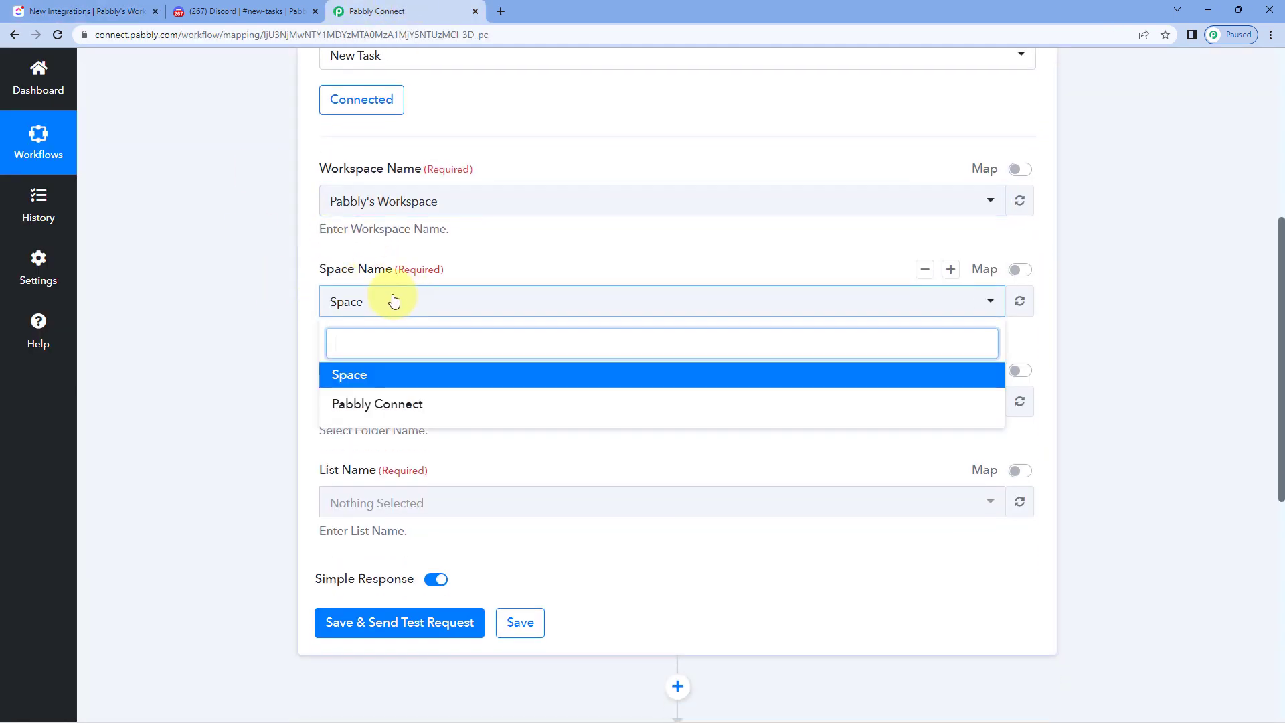
click(422, 409)
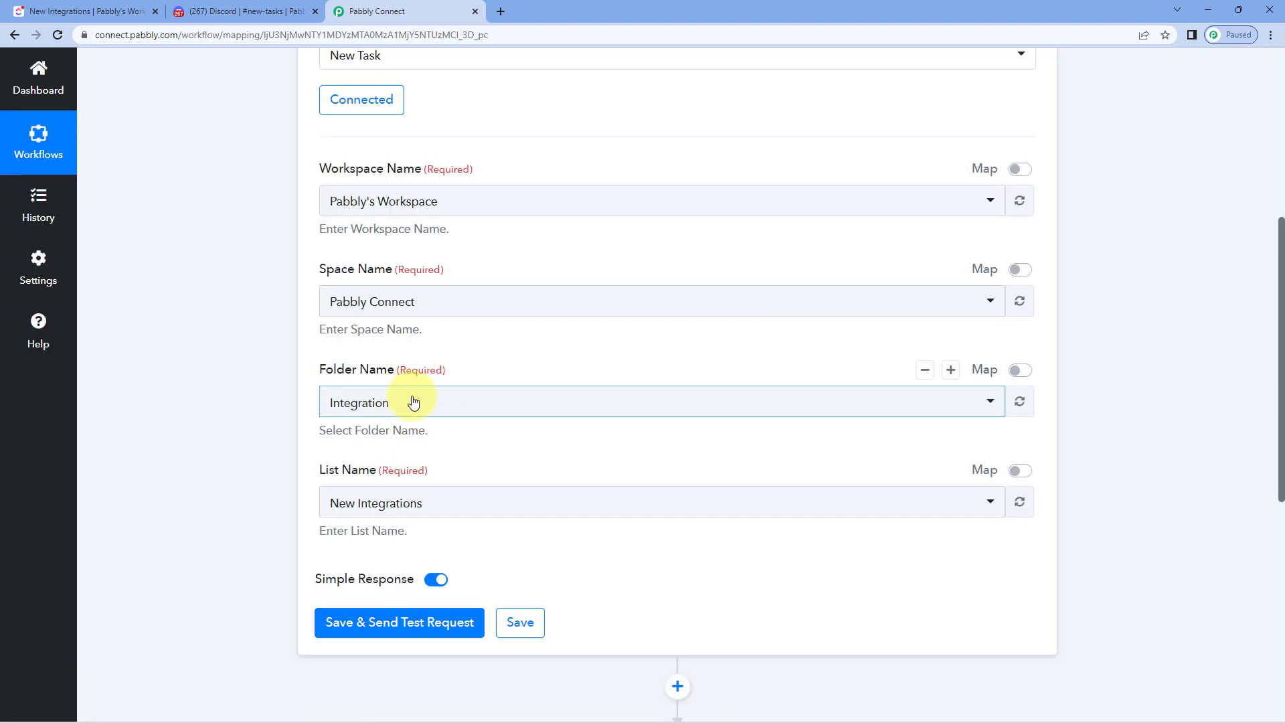
Check the folder in ClickUp and select Integration as the trigger's folder name
click(100, 11)
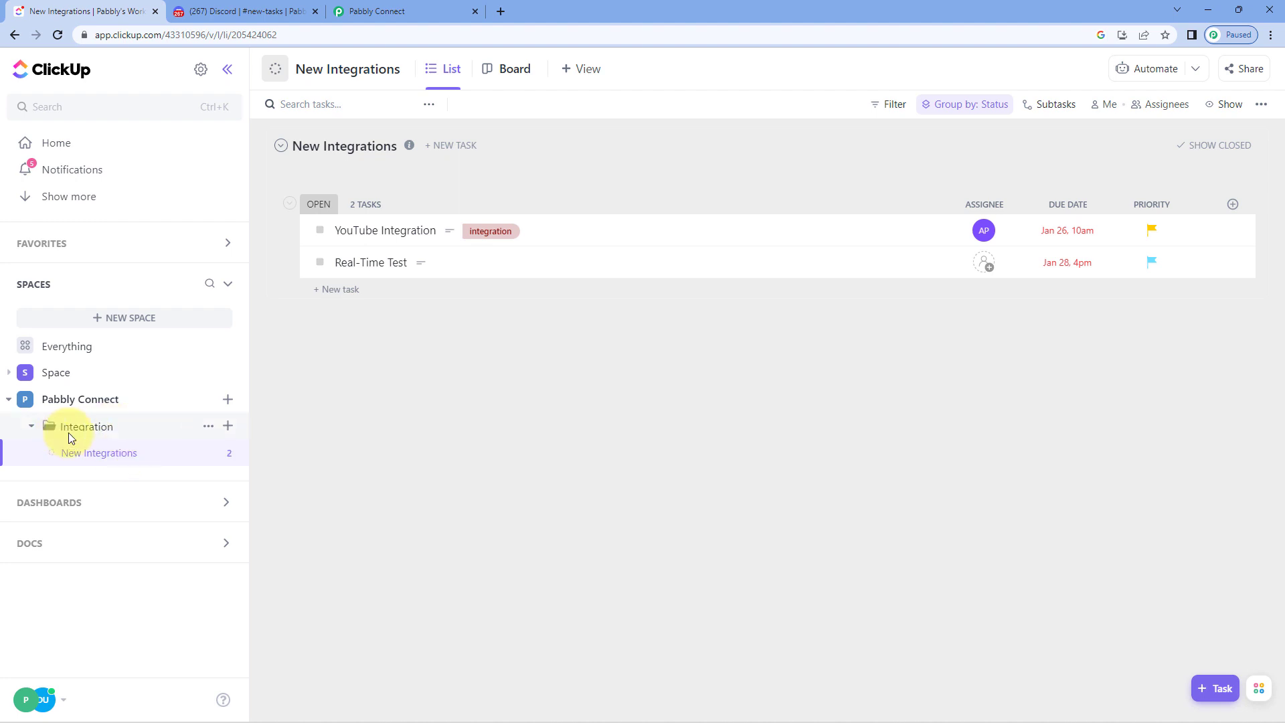
click(359, 16)
click(373, 401)
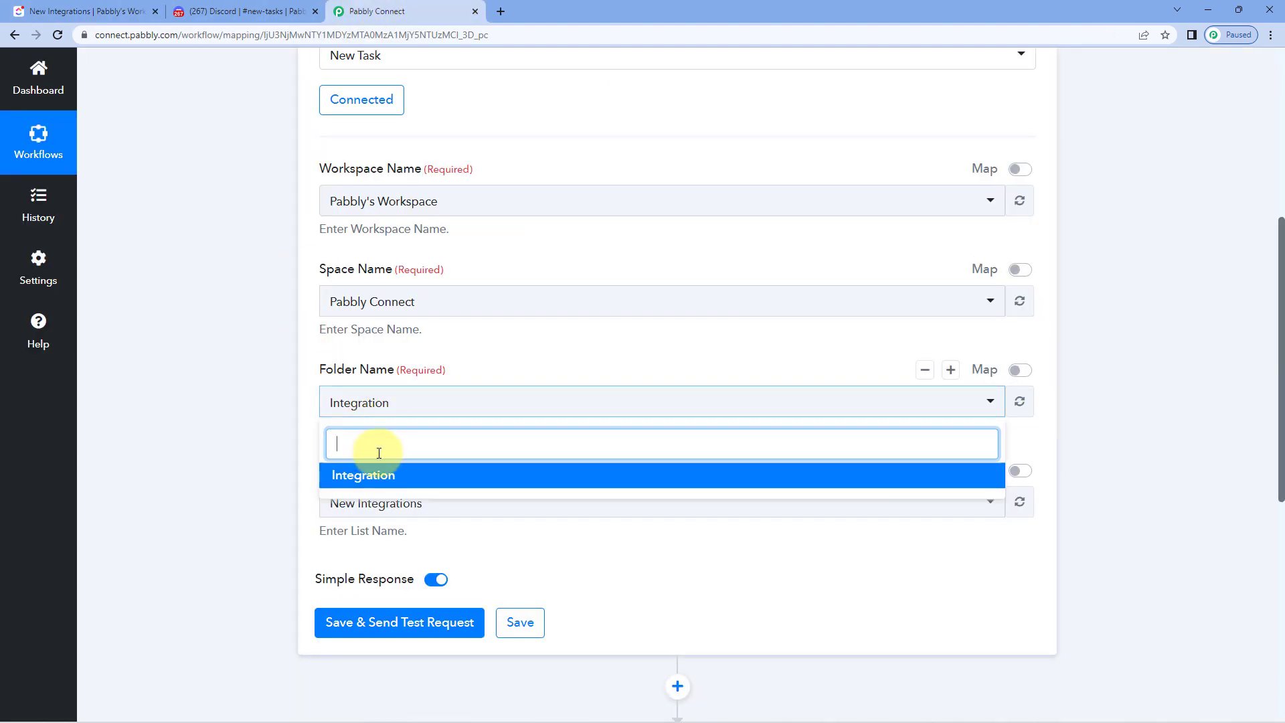
click(430, 462)
scroll(401, 435, down, 1)
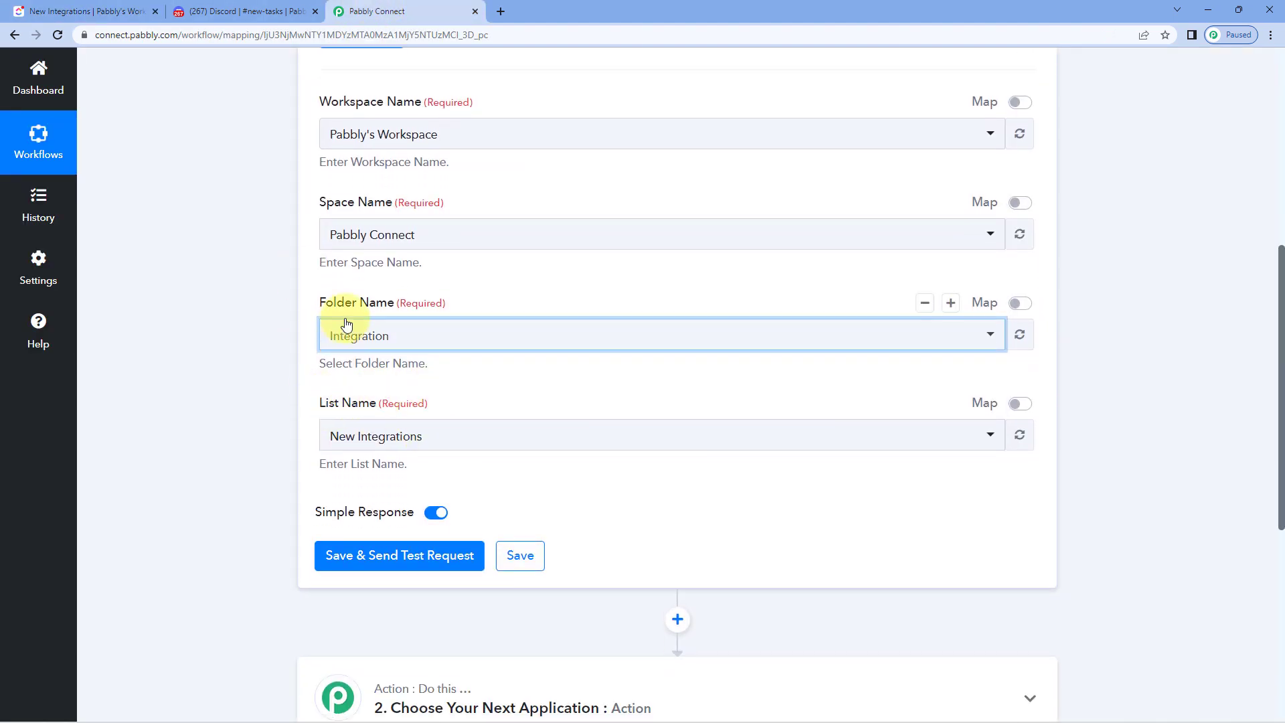
Check the list in ClickUp, select New Integrations as the trigger's list name, and review the trigger settings
click(127, 13)
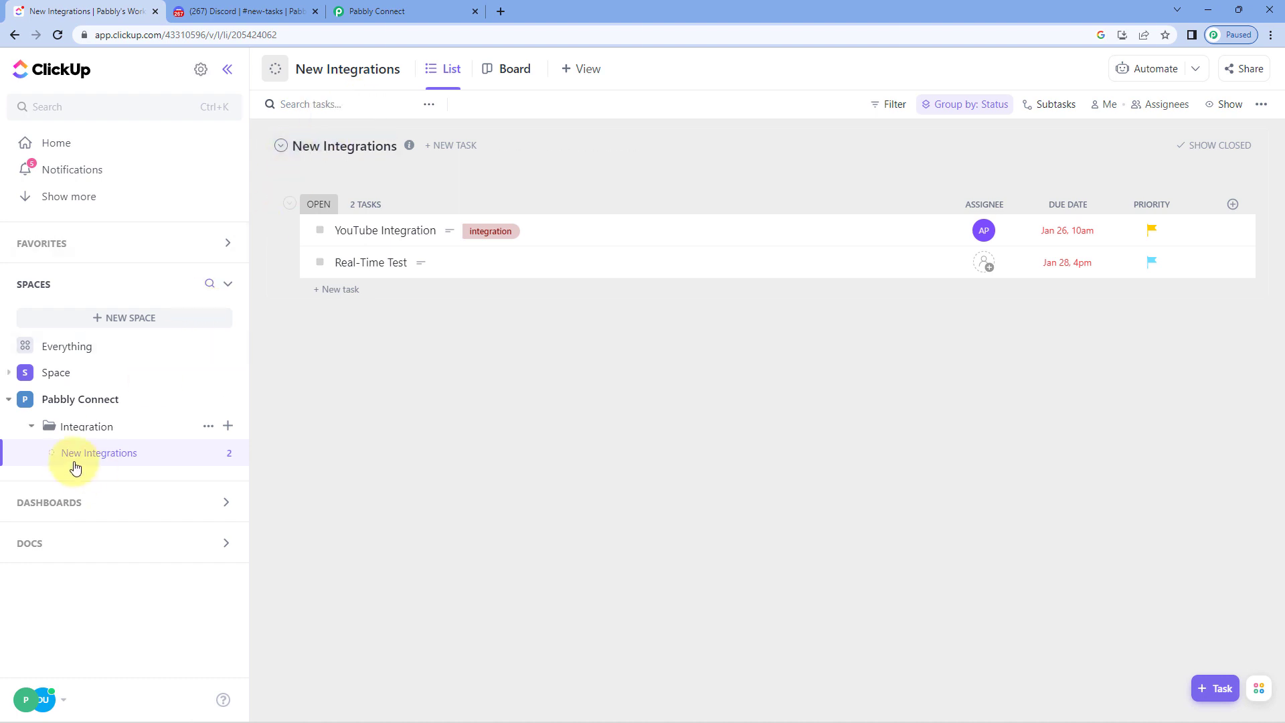
click(459, 8)
click(451, 435)
click(365, 507)
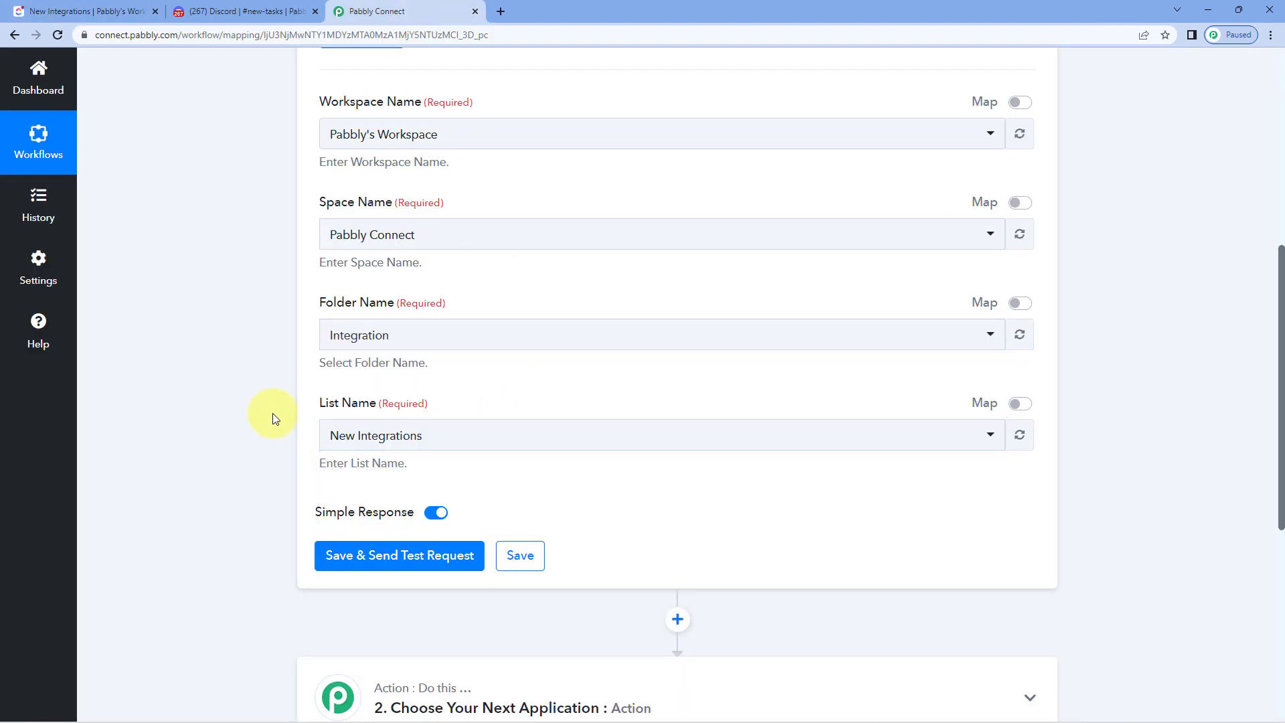
scroll(275, 415, up, 5)
scroll(275, 415, down, 6)
scroll(275, 421, down, 1)
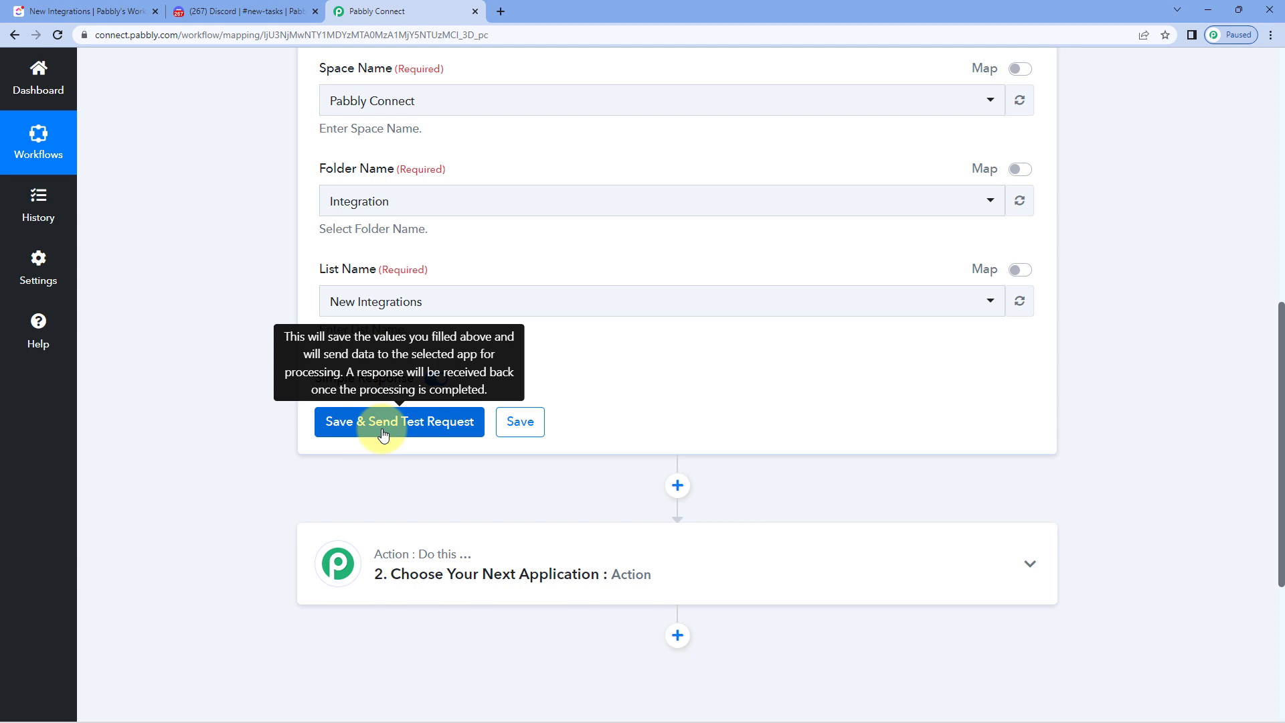
Switch to ClickUp, start a new task named Mailchimp Integration in the New Integrations list, and assign it to the admin user
key(ctrl+1)
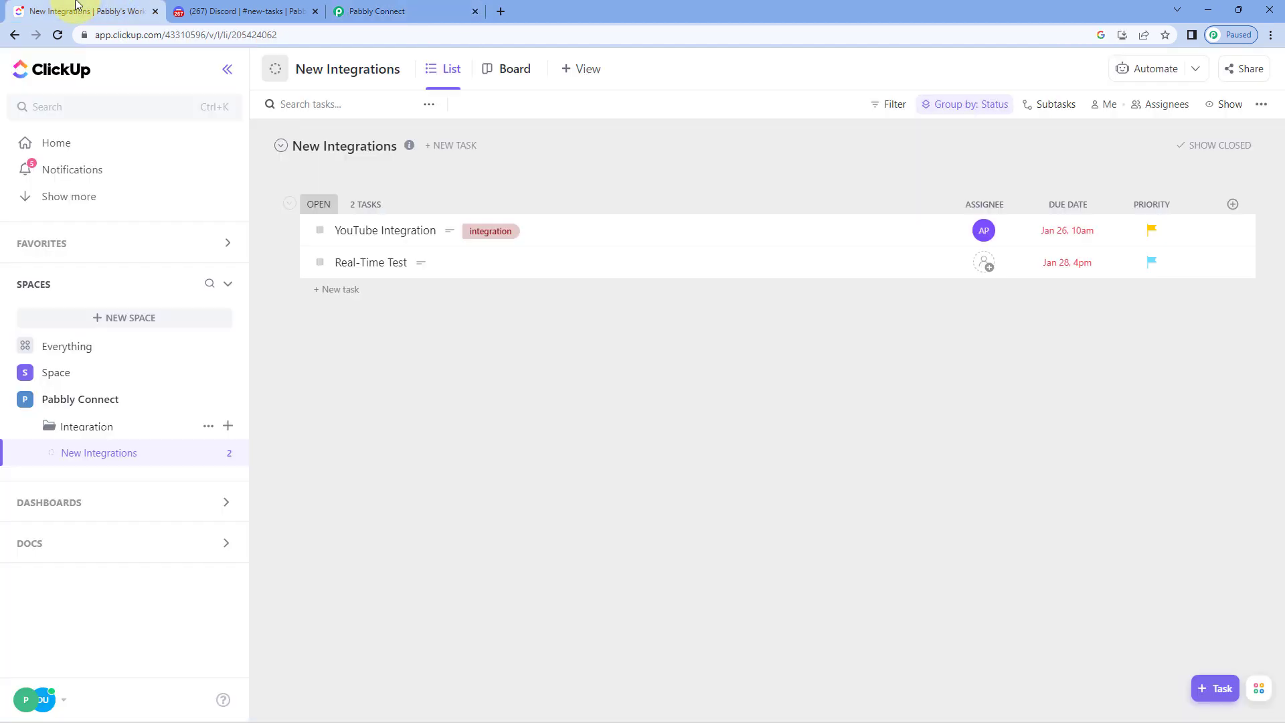
click(1218, 695)
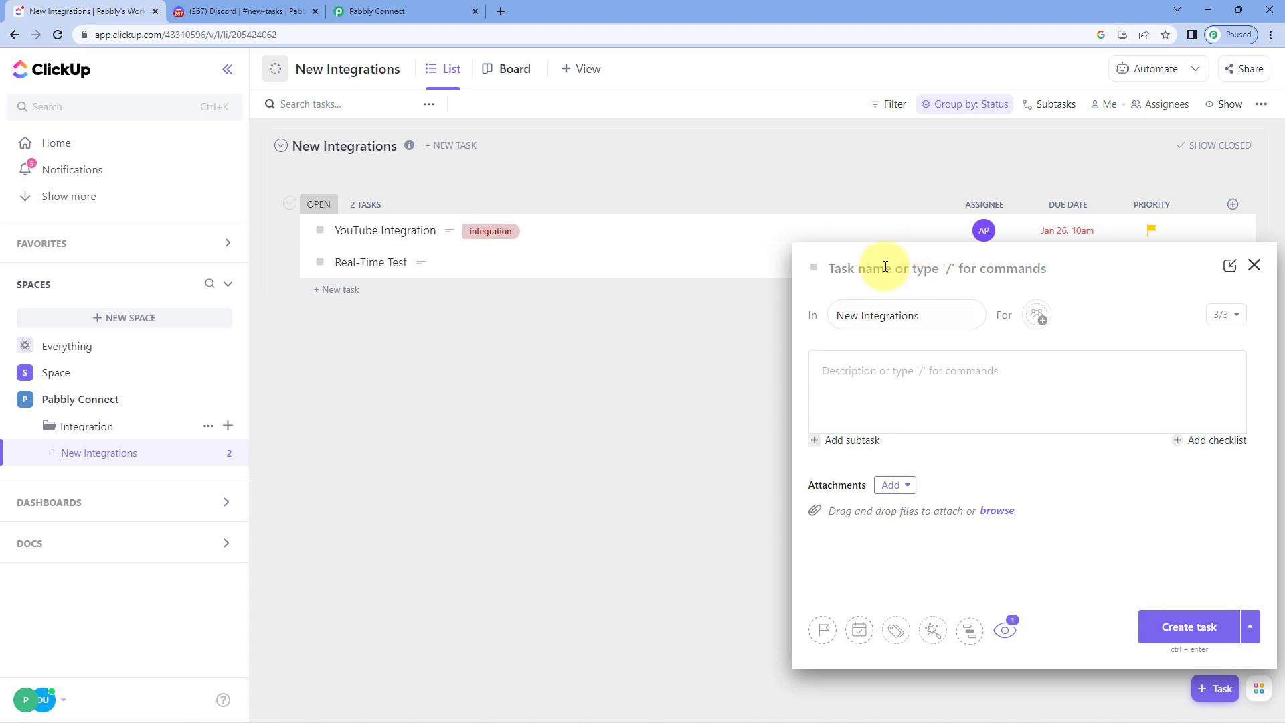
text(Mailchimp)
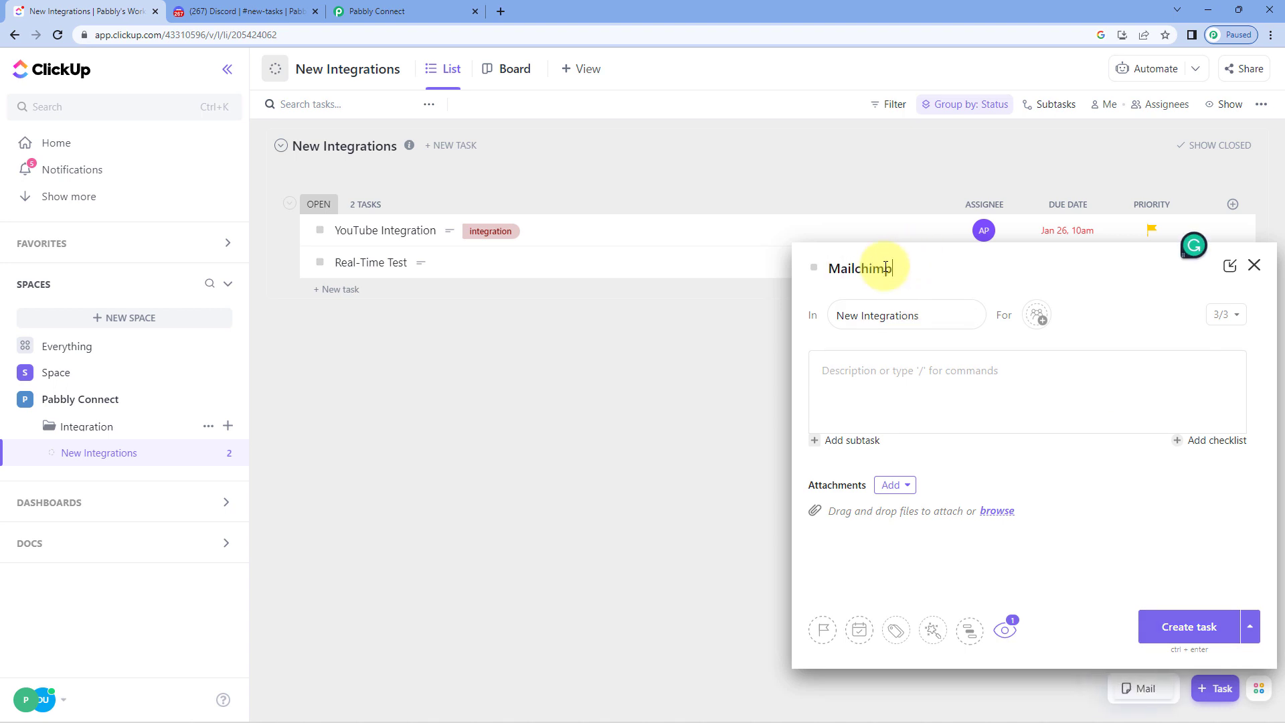
text(egration)
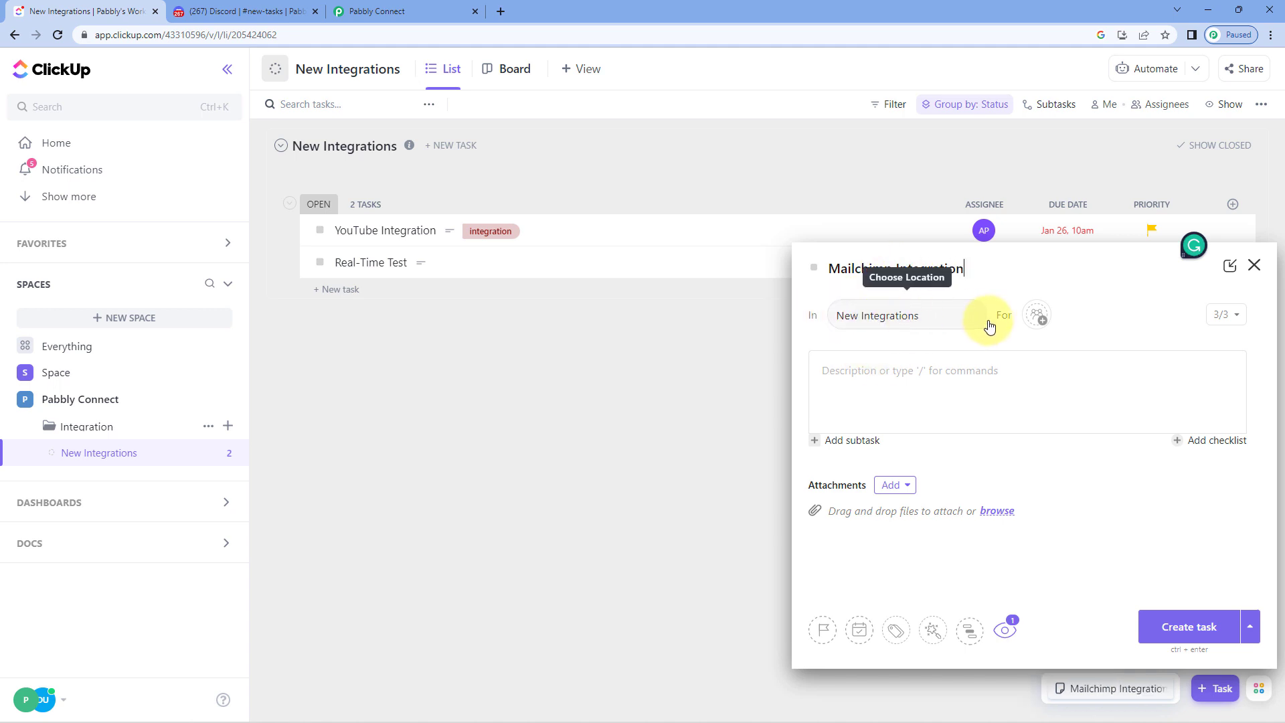
click(1038, 317)
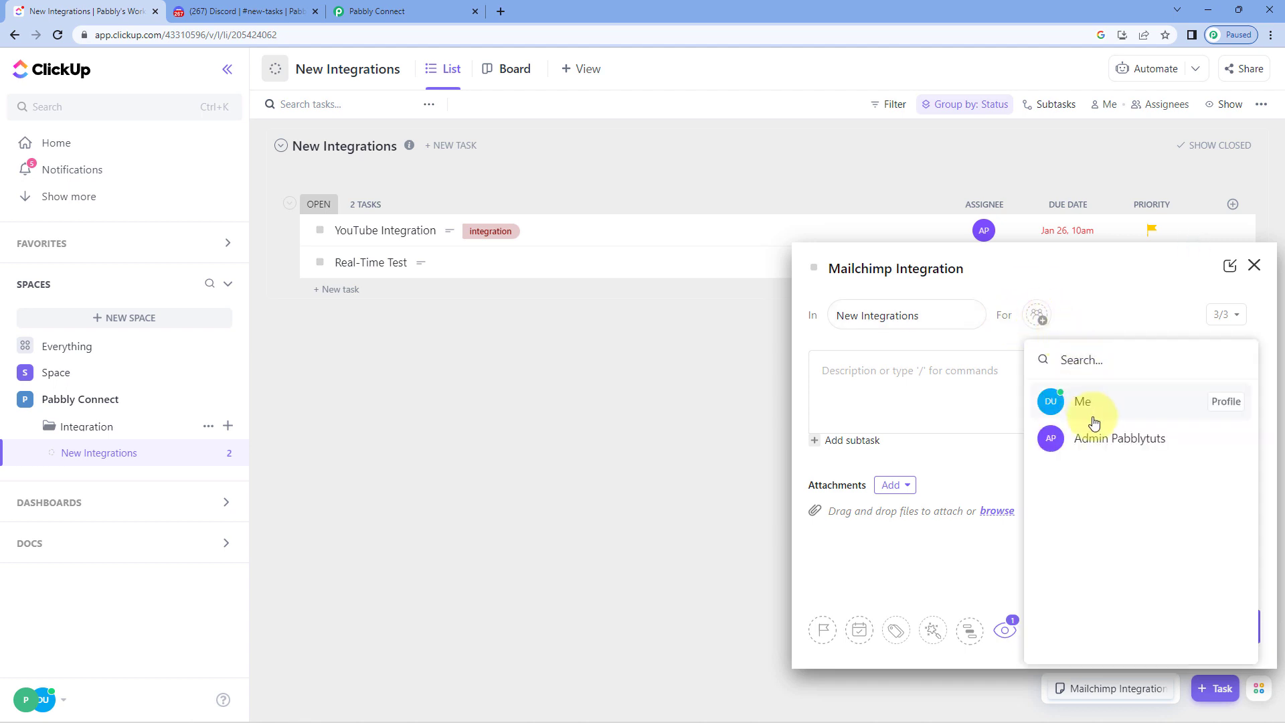
click(1098, 437)
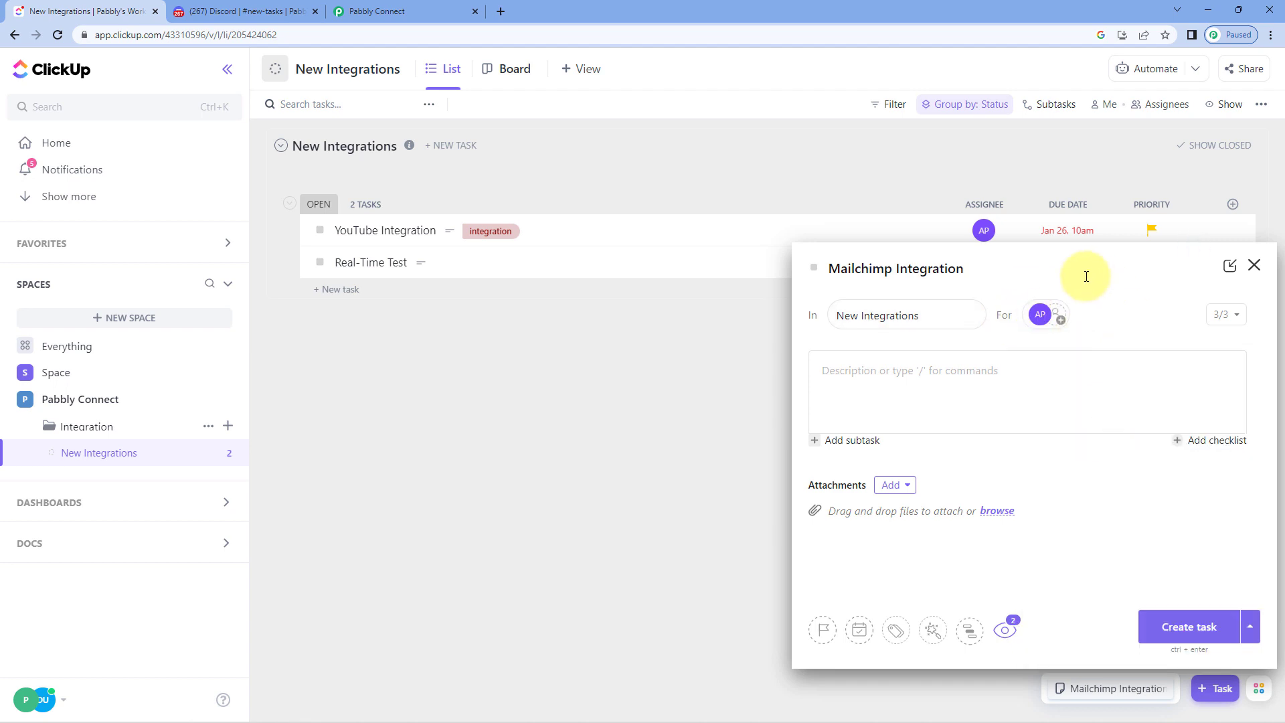
Describe the task as "We have to integrate MailChimp inside Pabbly Connect.", accepting the suggested MailChimp spelling
click(917, 371)
text(We have to integrate mailch)
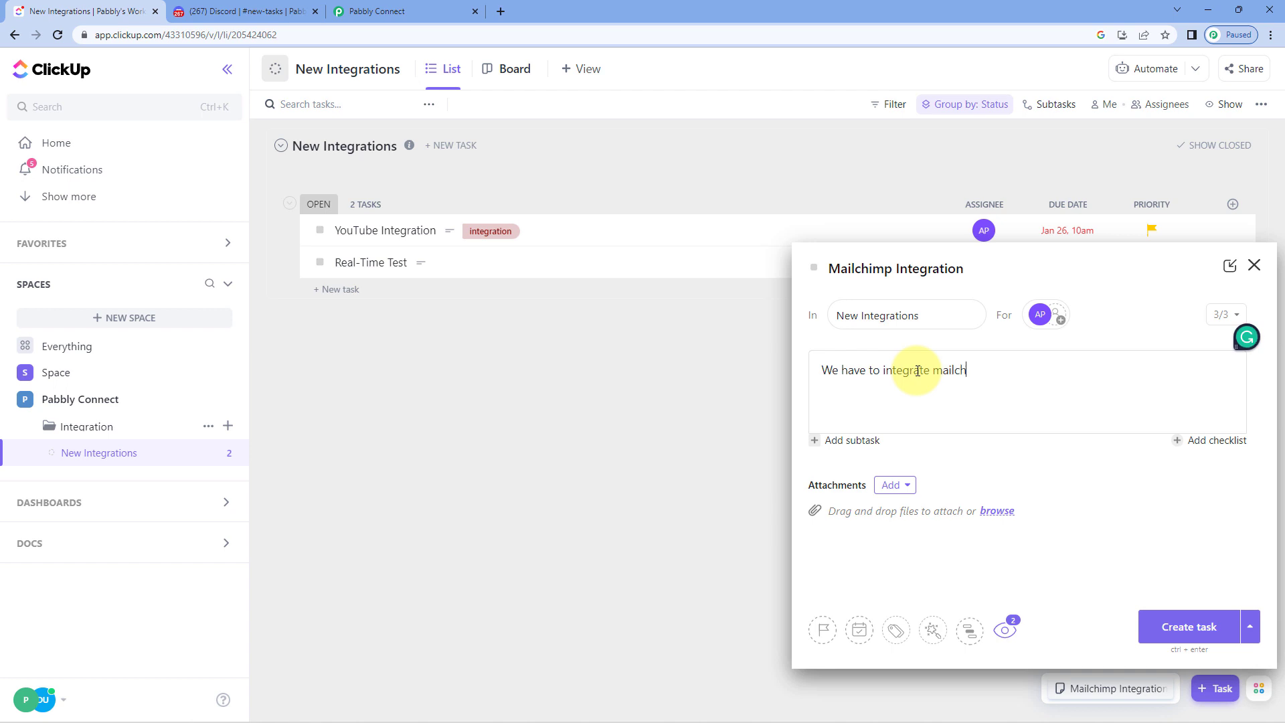
text(de Pabbly Connect.)
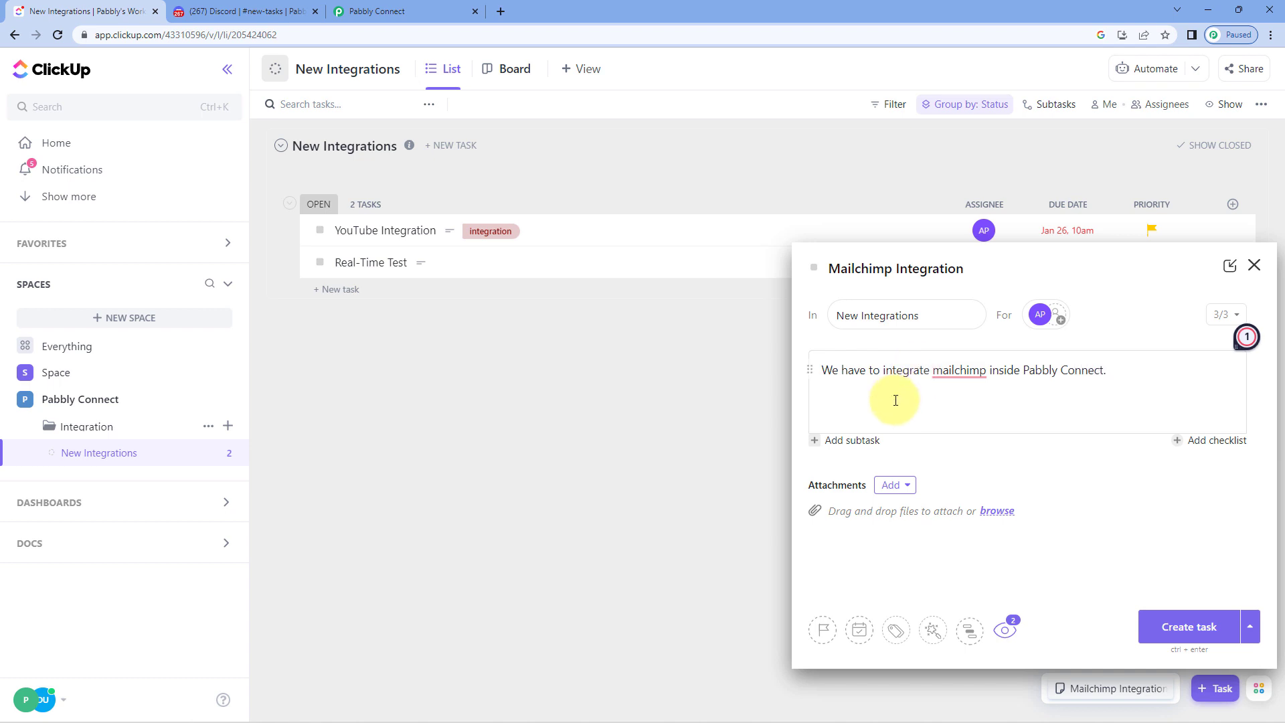
mouse_move(958, 371)
click(957, 418)
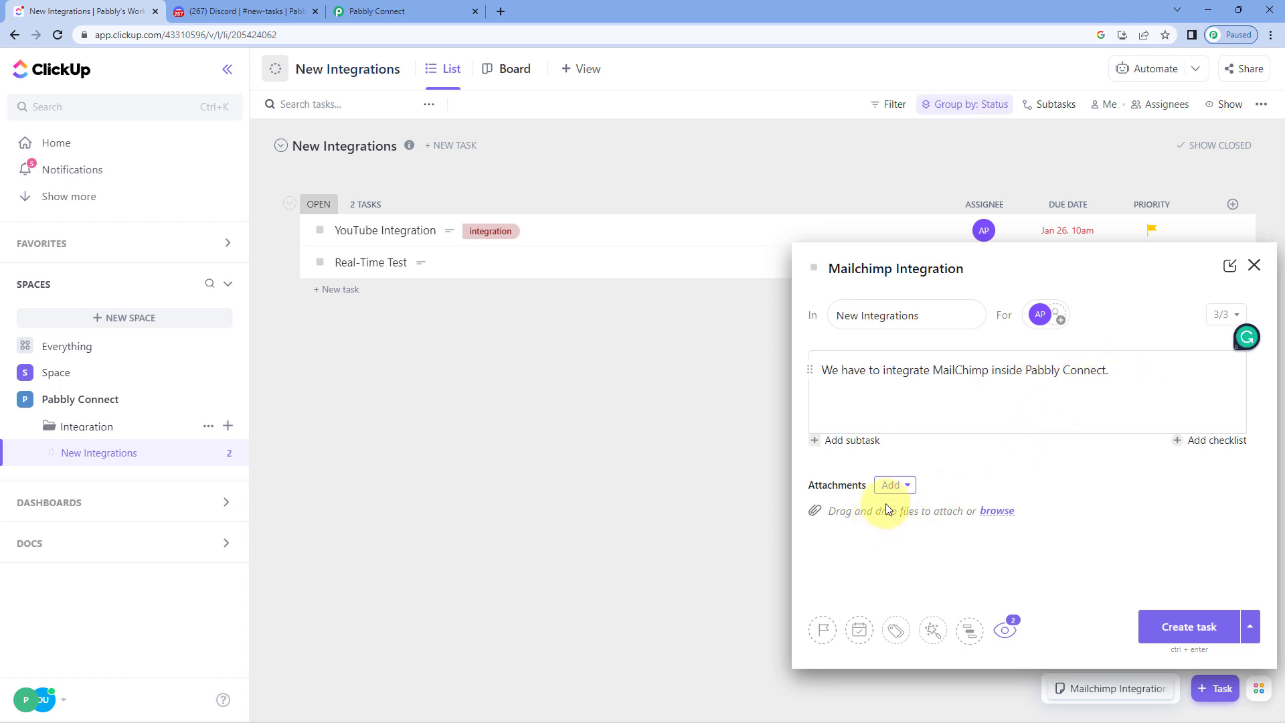
Set the new task's priority to high and its due date to Monday, 6 February 2023
click(824, 630)
click(878, 605)
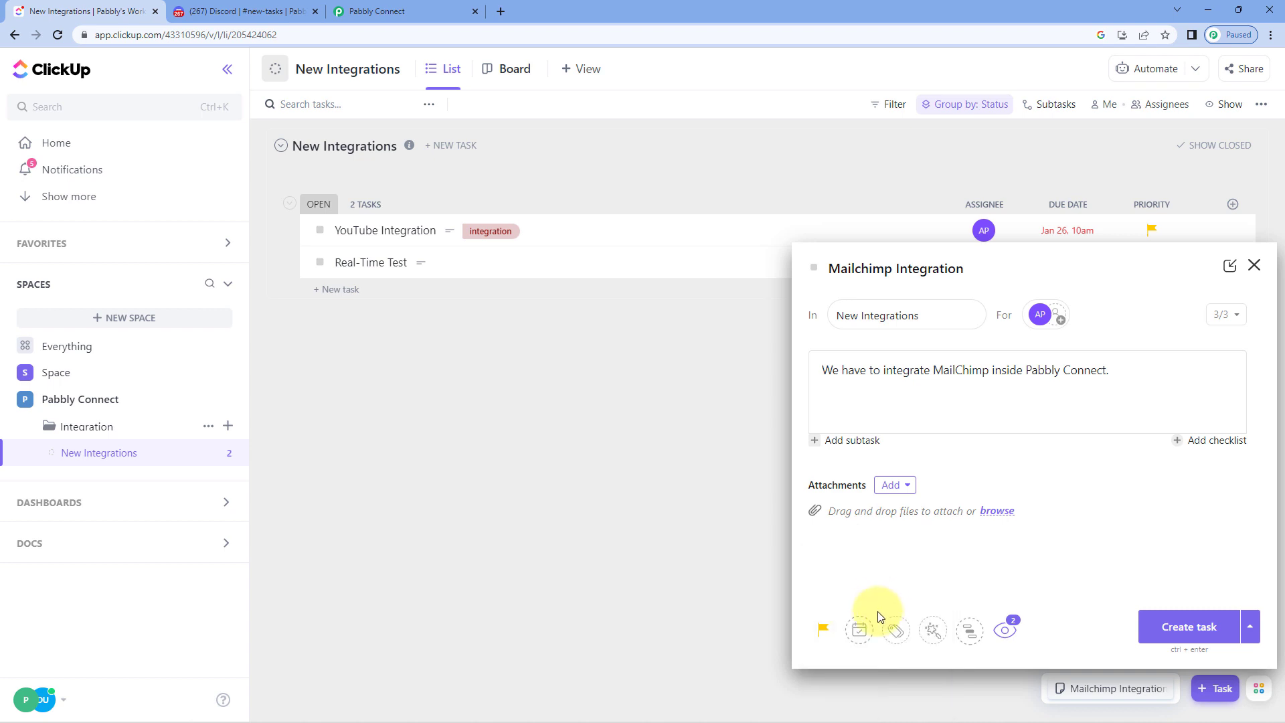
click(863, 630)
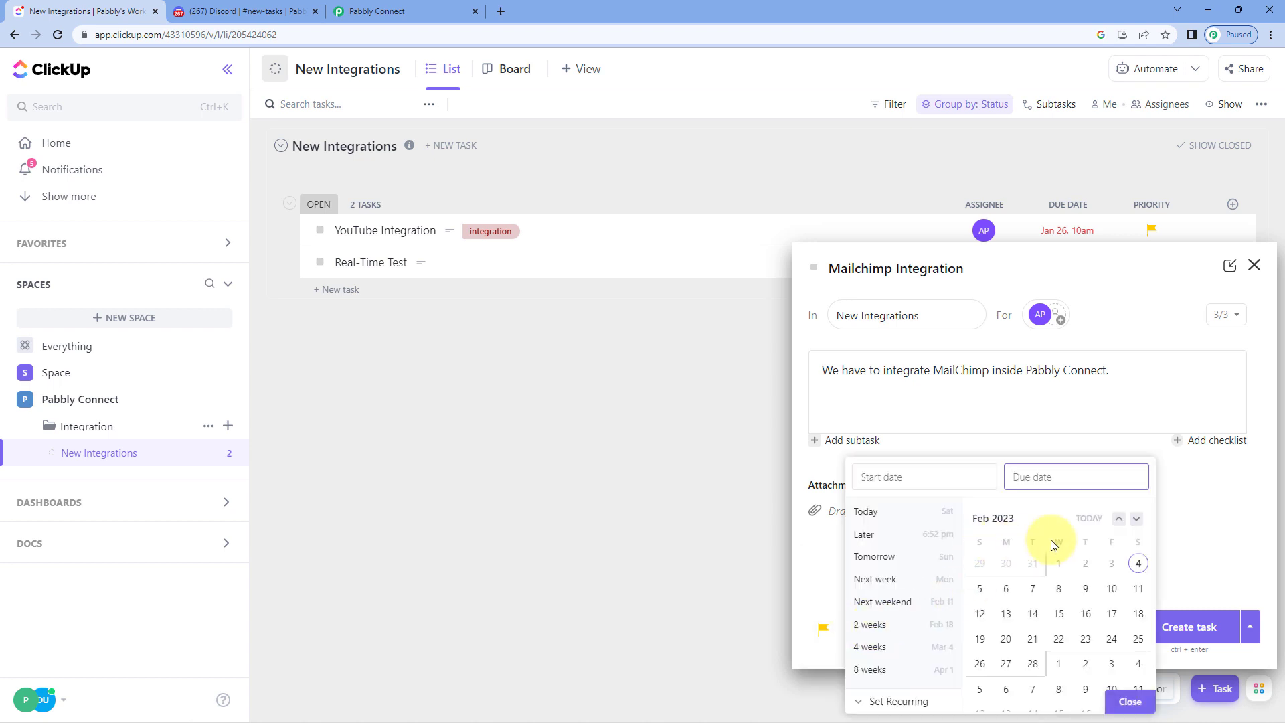
click(1005, 589)
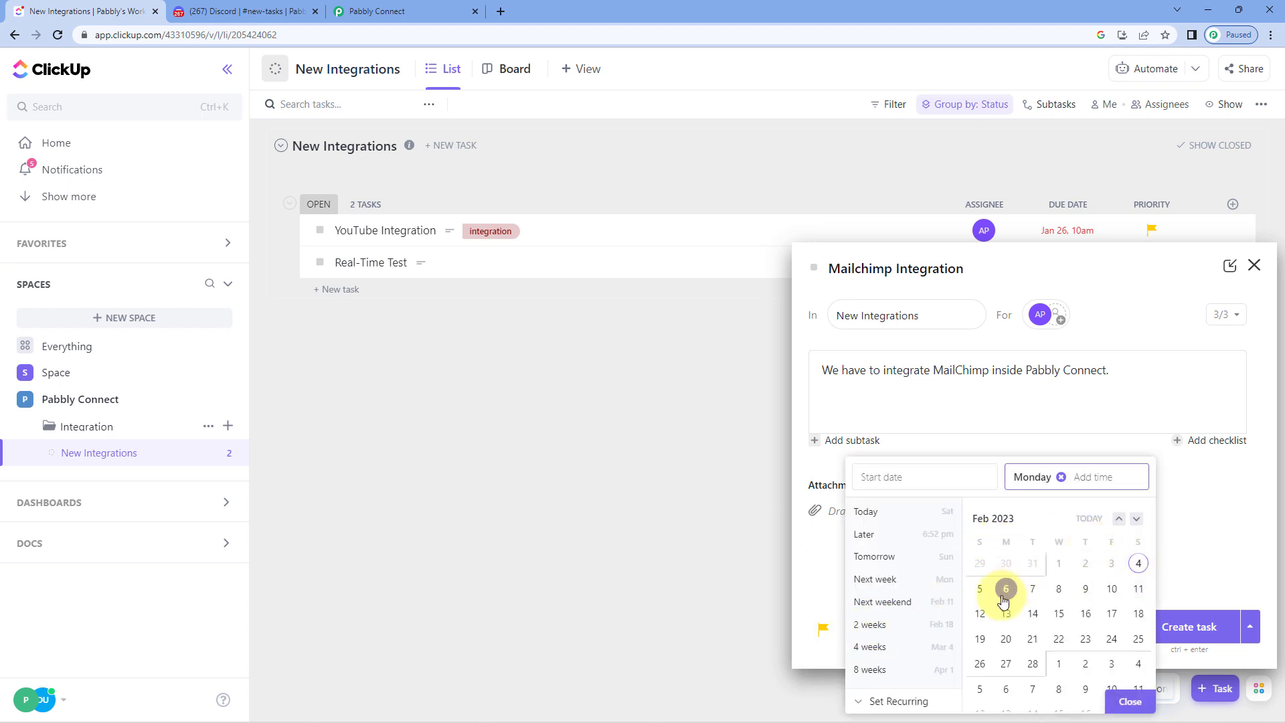
click(1129, 700)
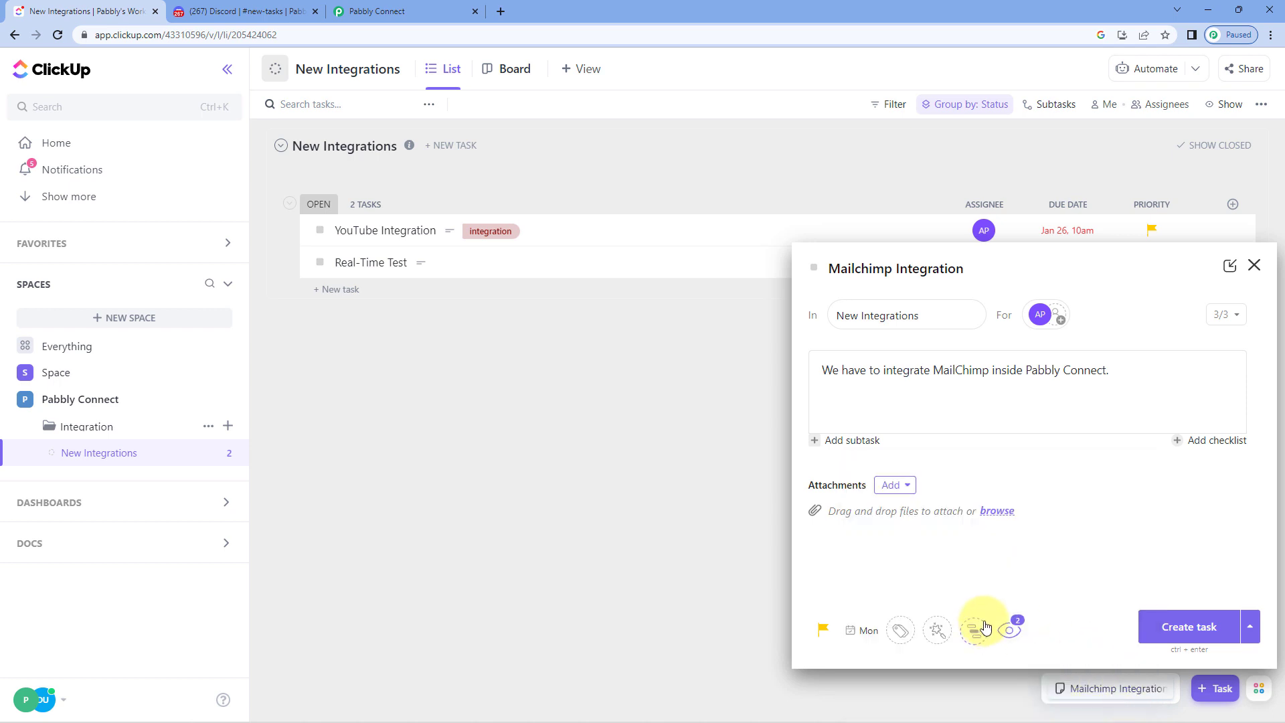
Add the existing integration tag to the Mailchimp Integration task and create the task
click(899, 630)
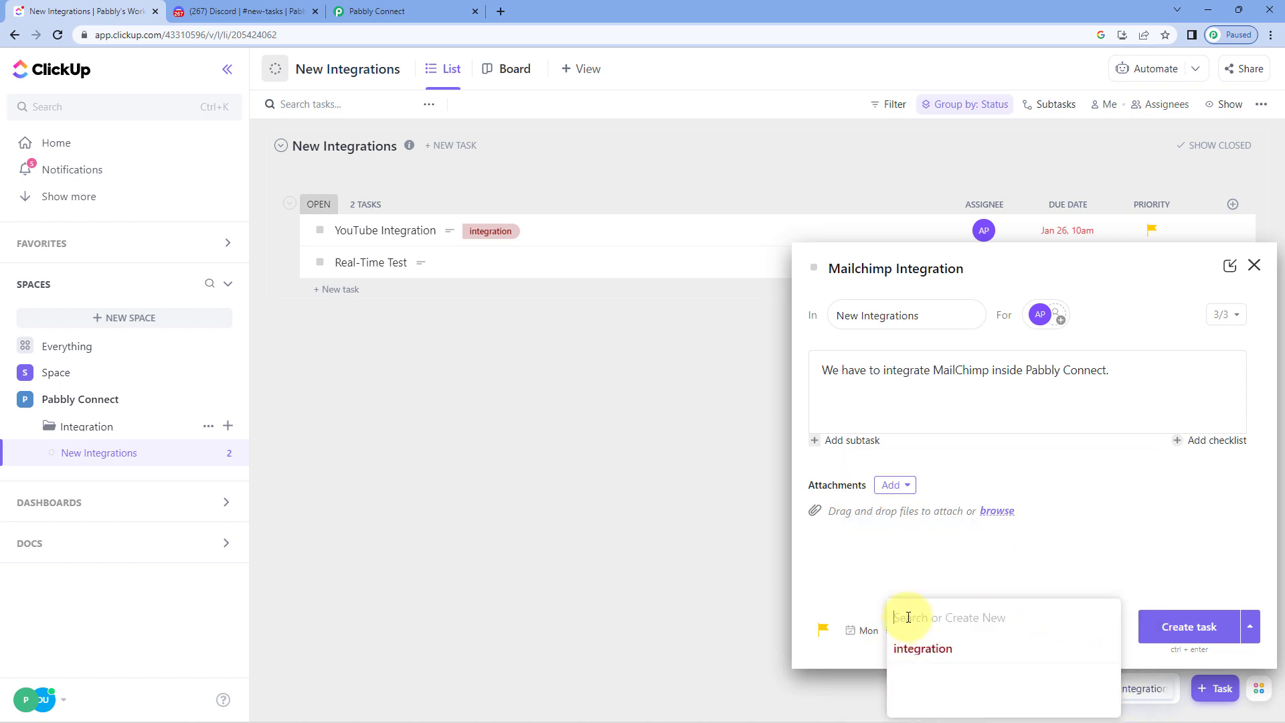
click(937, 650)
click(950, 556)
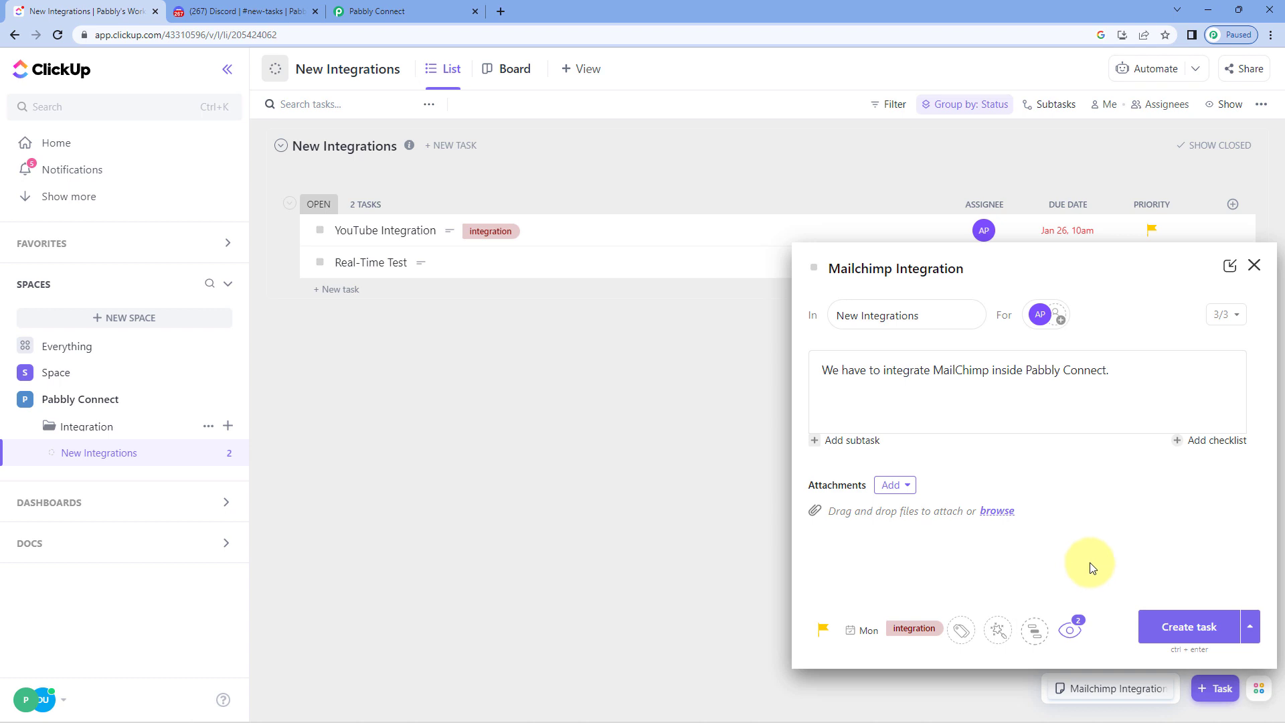
click(1196, 623)
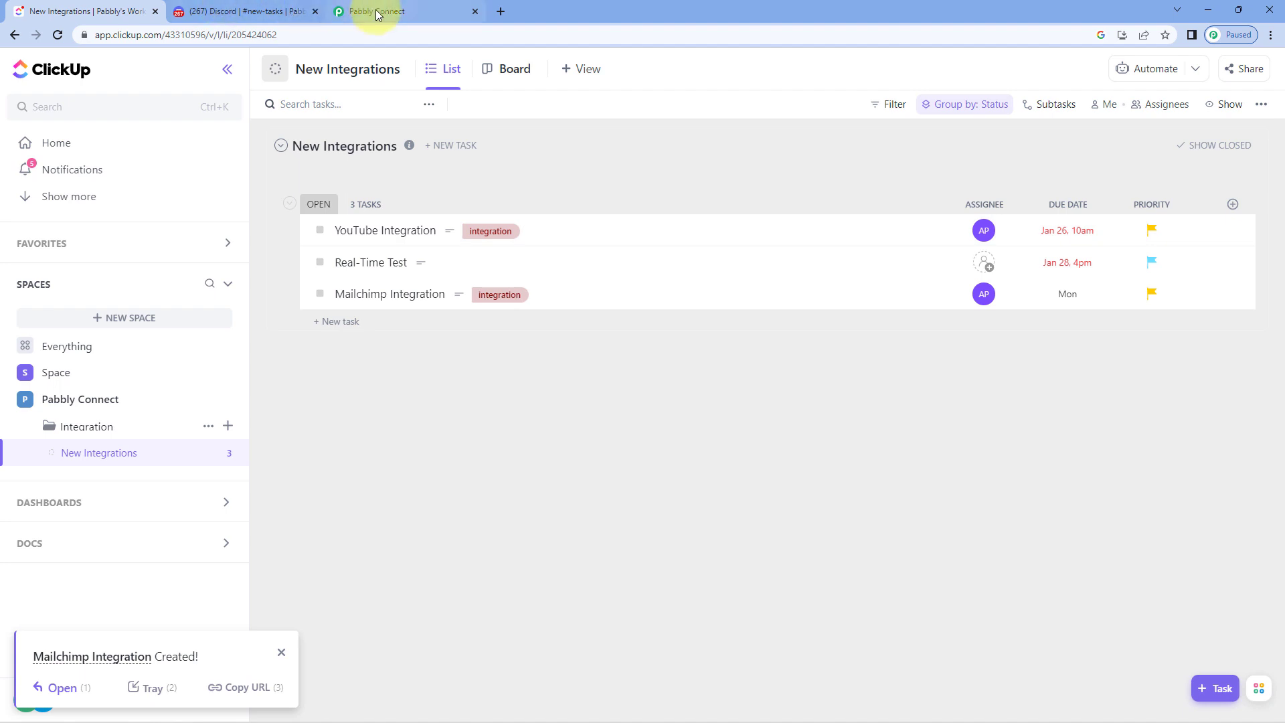
Switch to Pabbly Connect, save the ClickUp trigger while sending a test request, and skim the received response
click(423, 8)
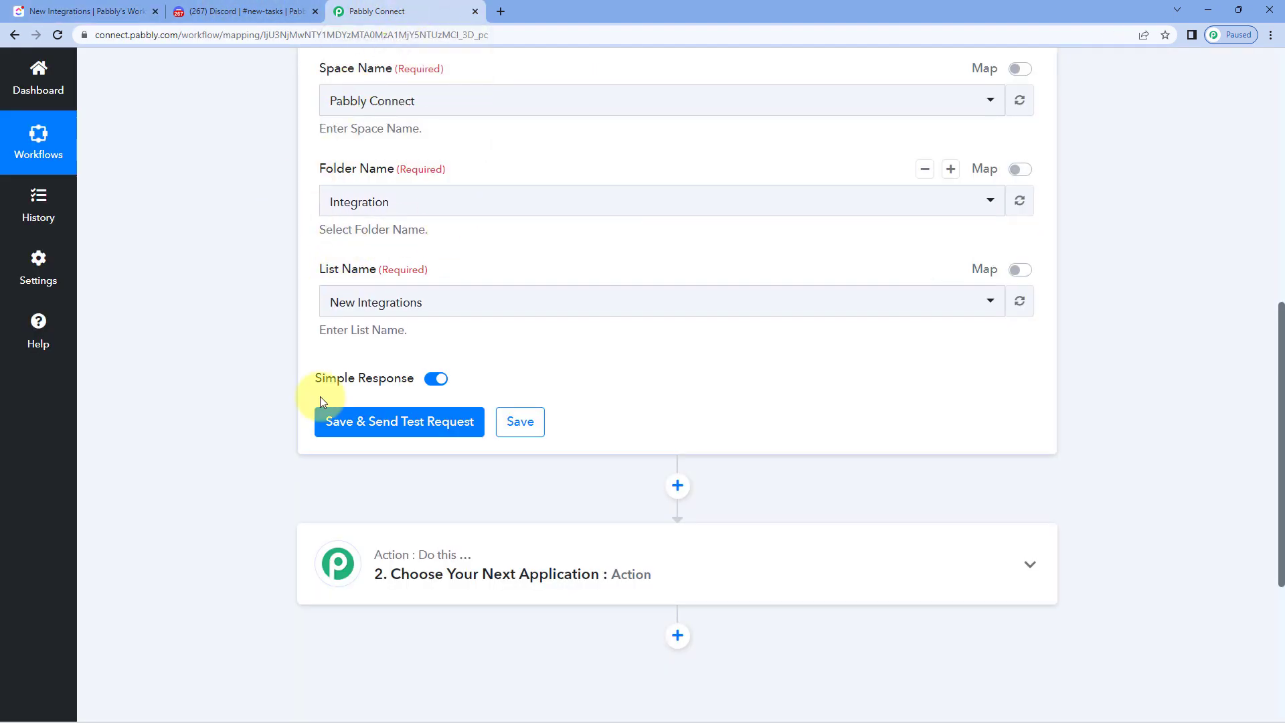
click(402, 421)
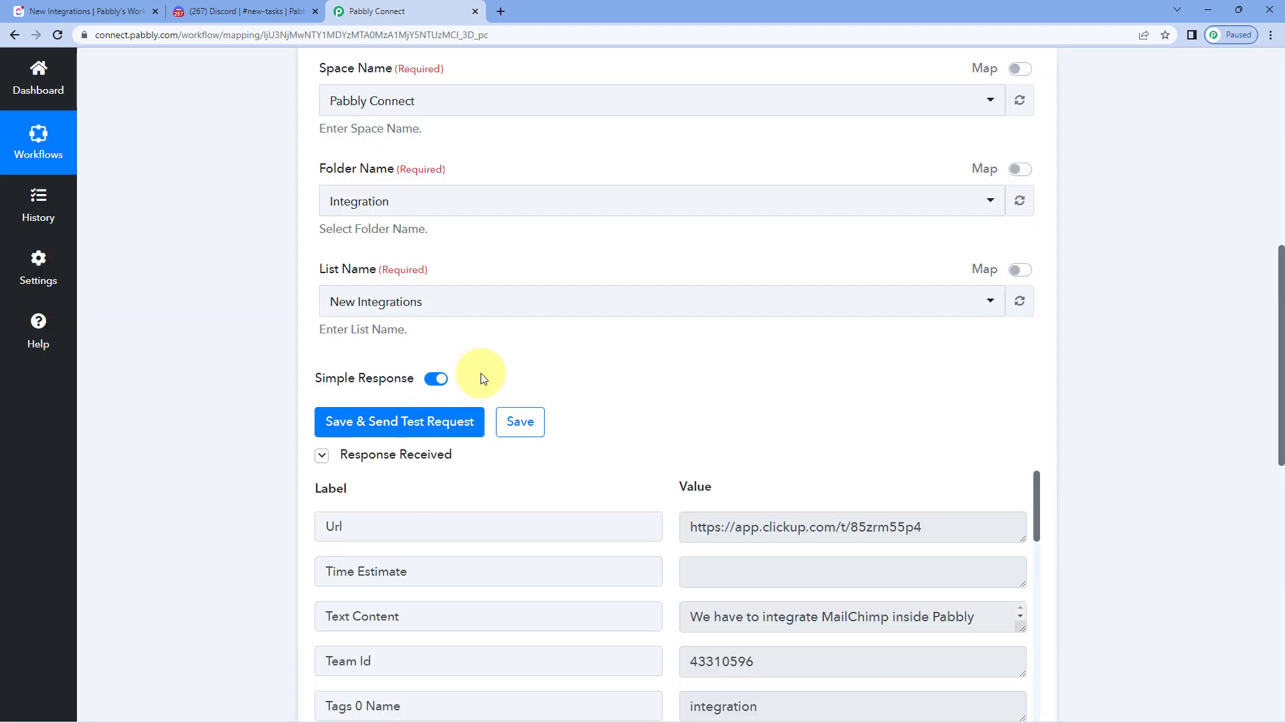
scroll(479, 382, down, 8)
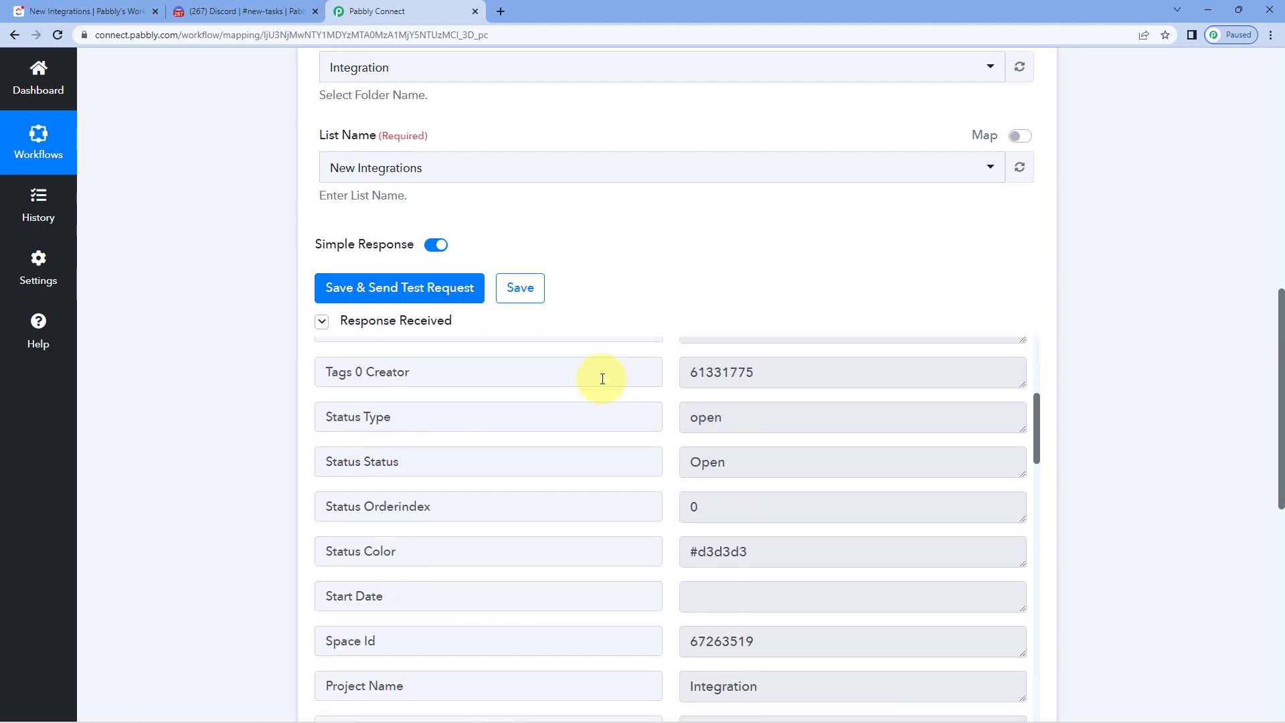
scroll(600, 359, down, 10)
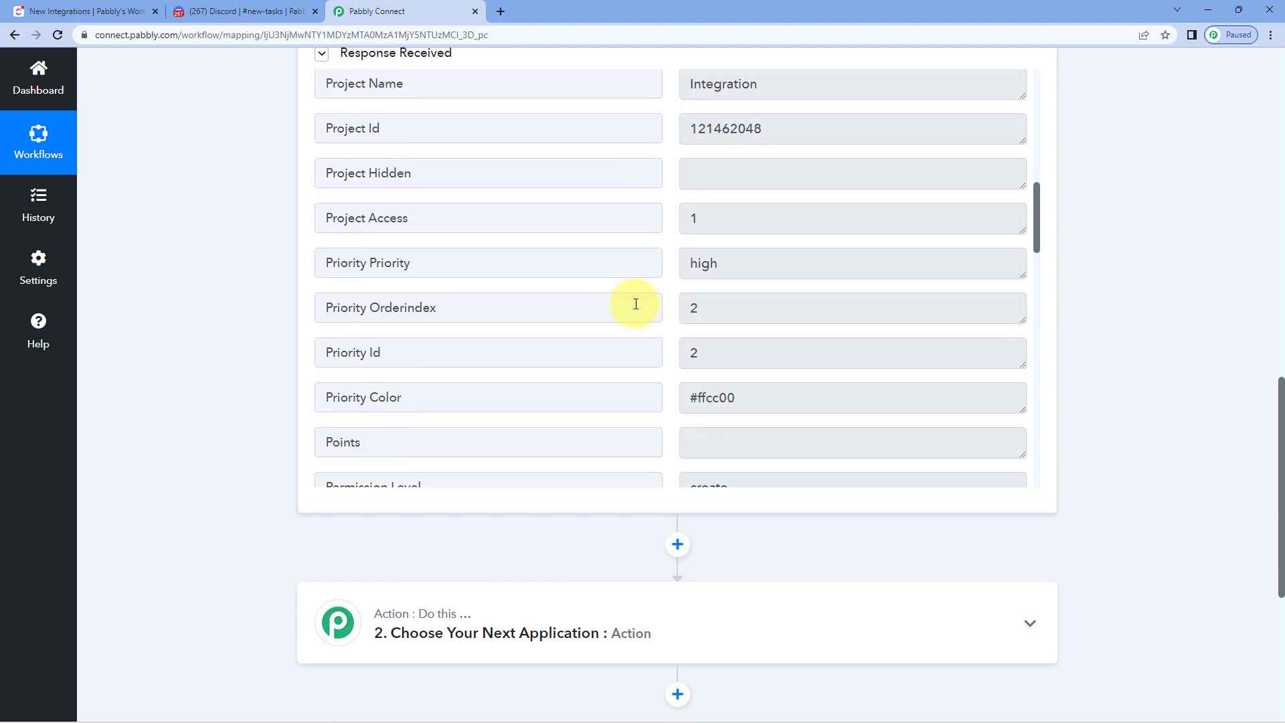
scroll(648, 310, up, 10)
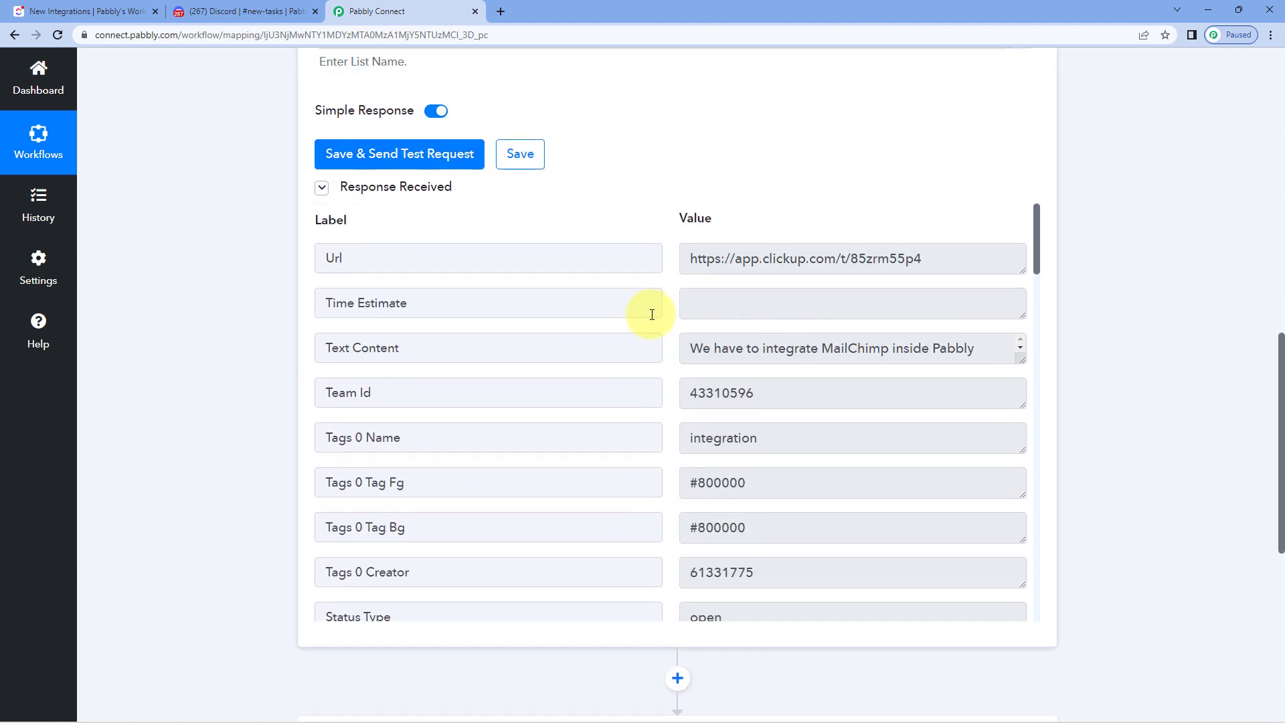
Enlarge the Text Content value in the trigger response and examine it along with the tag name and status
drag(987, 347, 727, 351)
key(Down)
drag(1025, 359, 1016, 416)
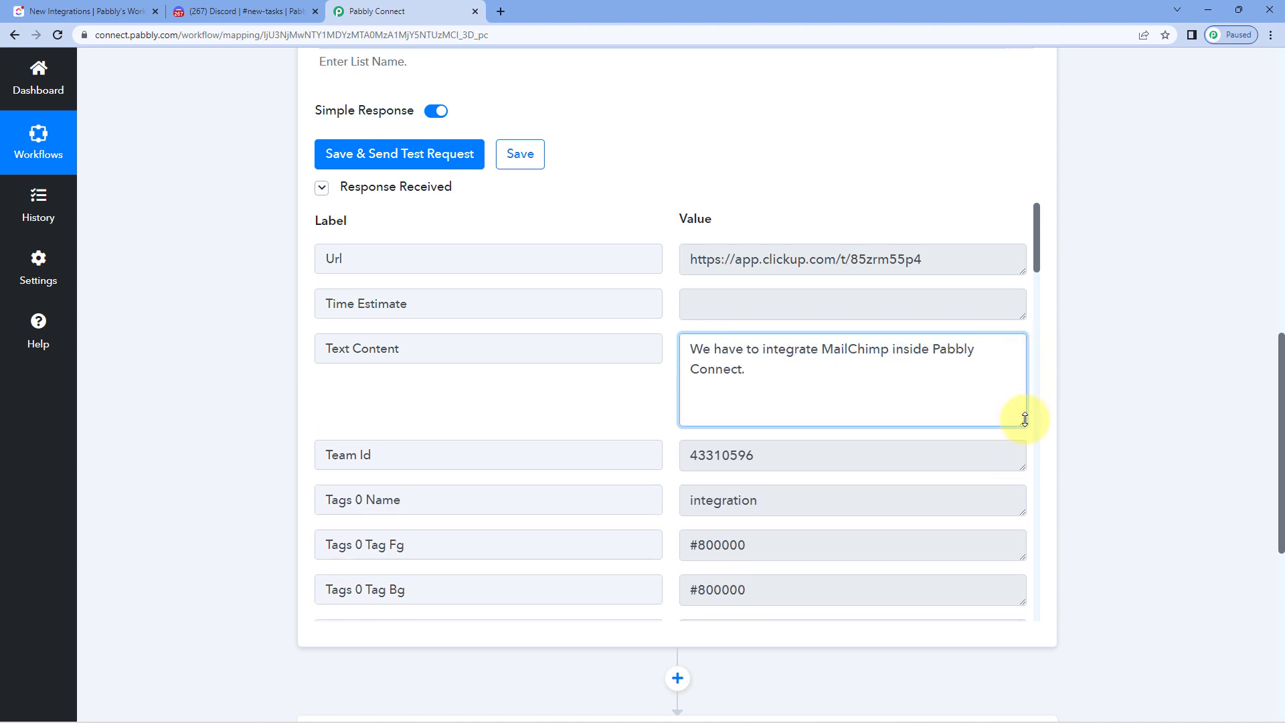
scroll(647, 379, down, 1)
scroll(646, 379, down, 2)
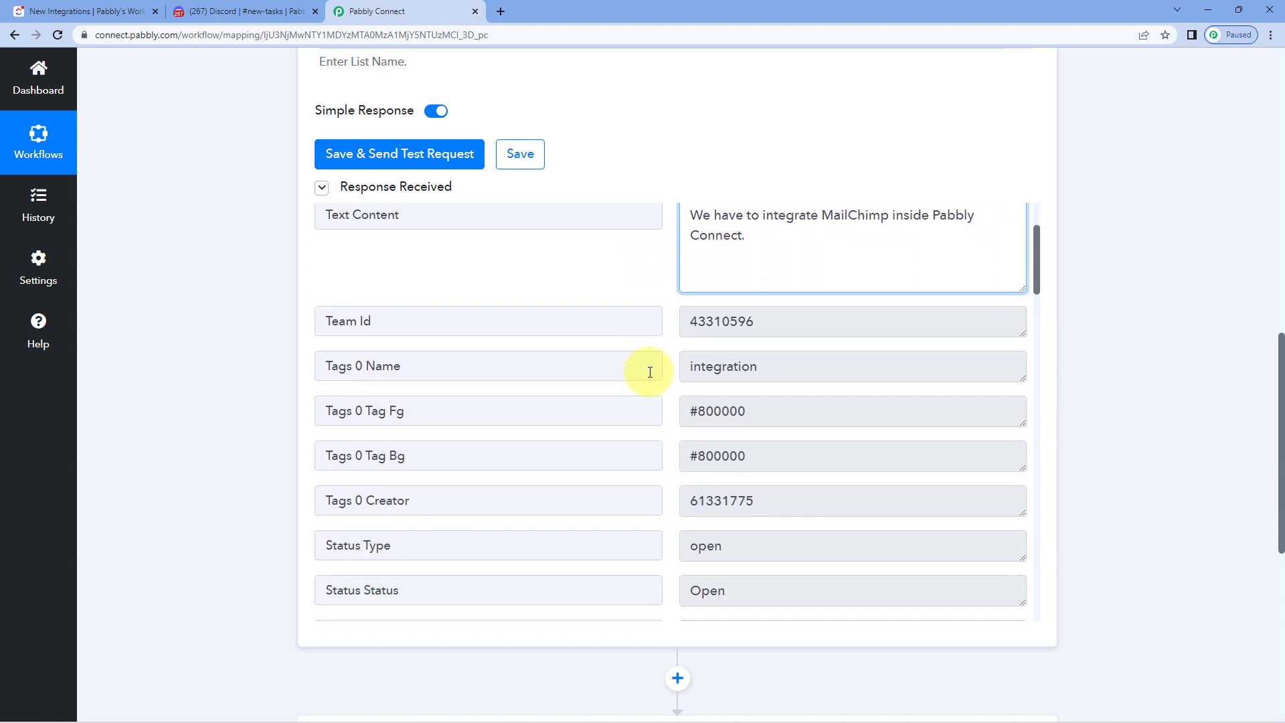
drag(811, 367, 655, 368)
scroll(670, 366, down, 6)
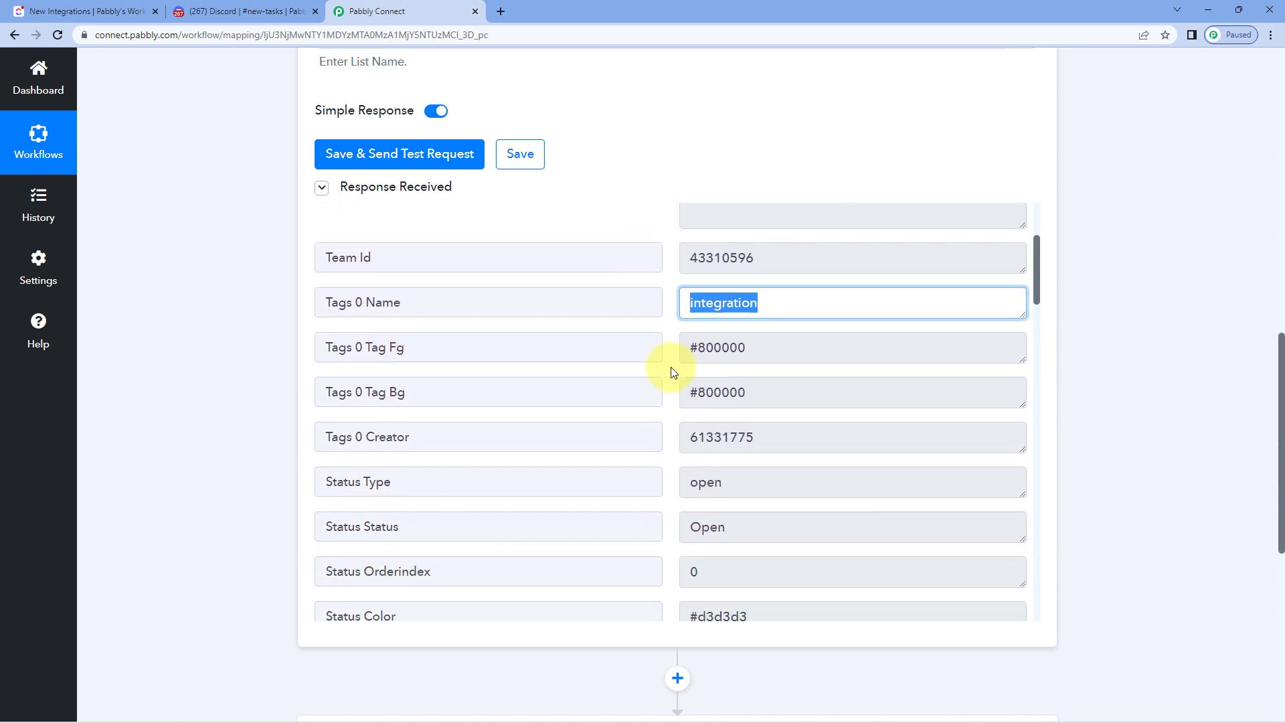
drag(737, 323, 659, 321)
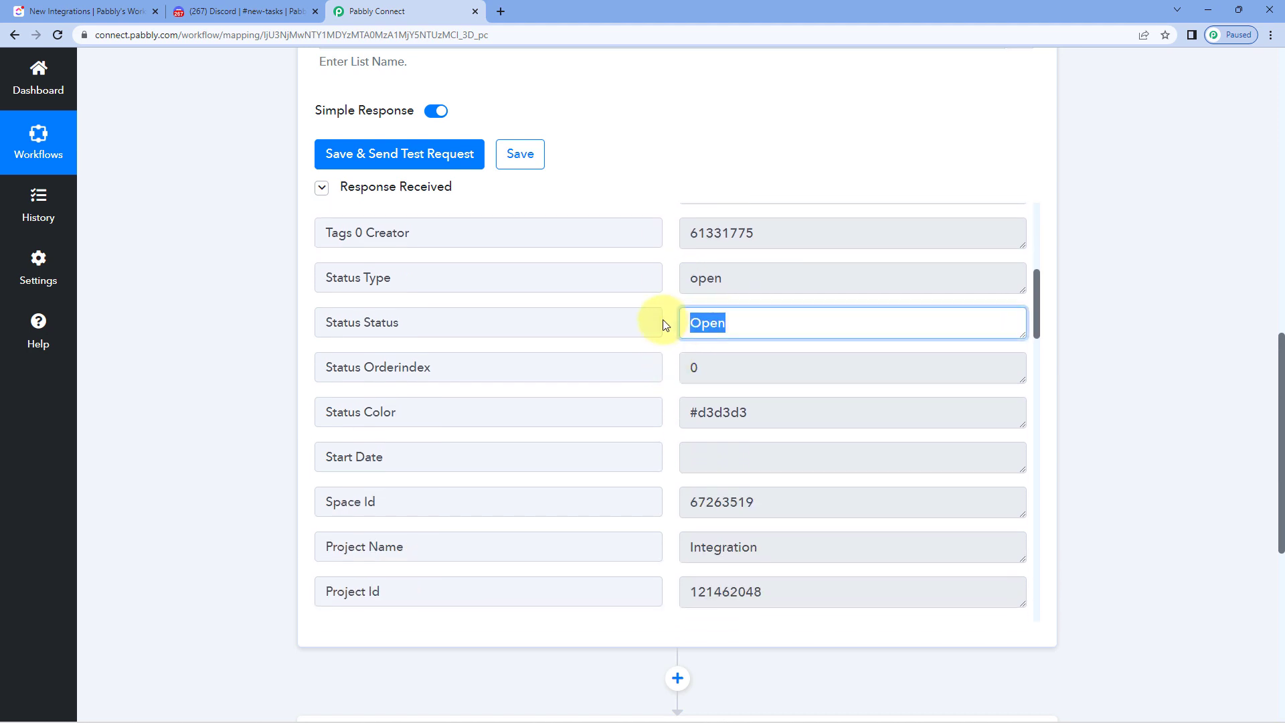
Examine the project name, priority, task name and list name in the trigger response
scroll(661, 327, down, 5)
scroll(662, 332, down, 2)
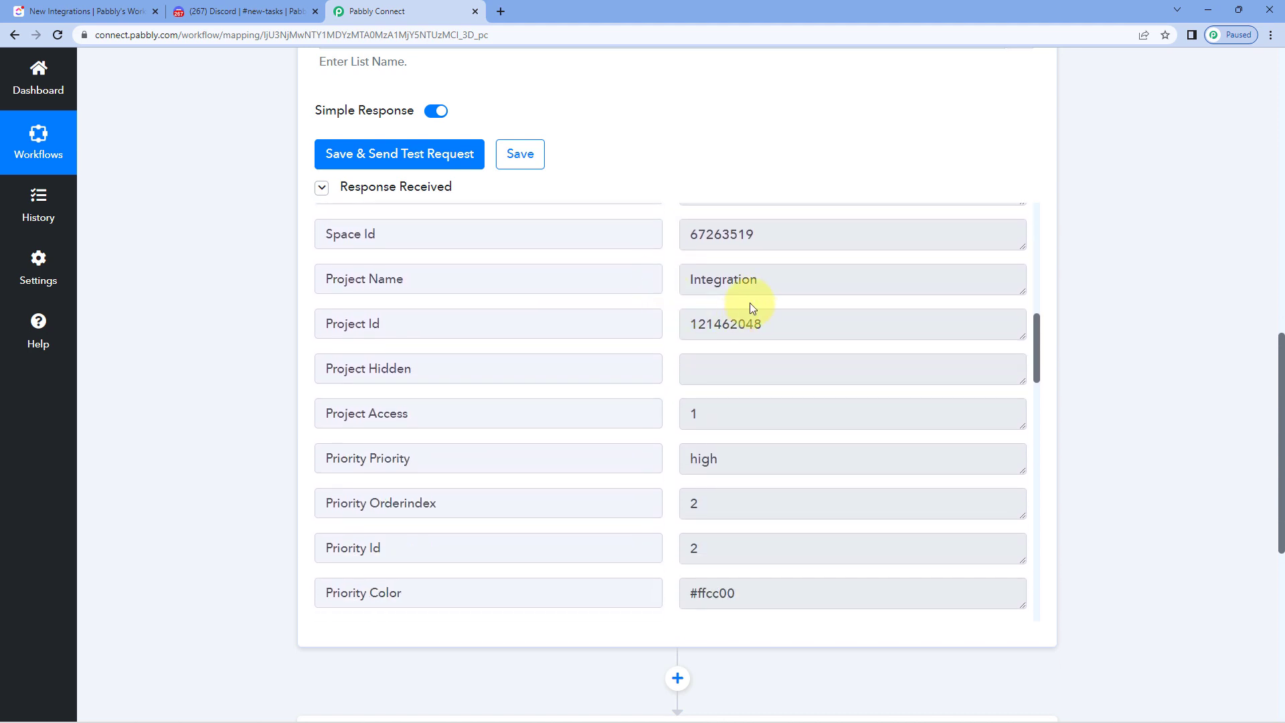
drag(779, 281, 676, 283)
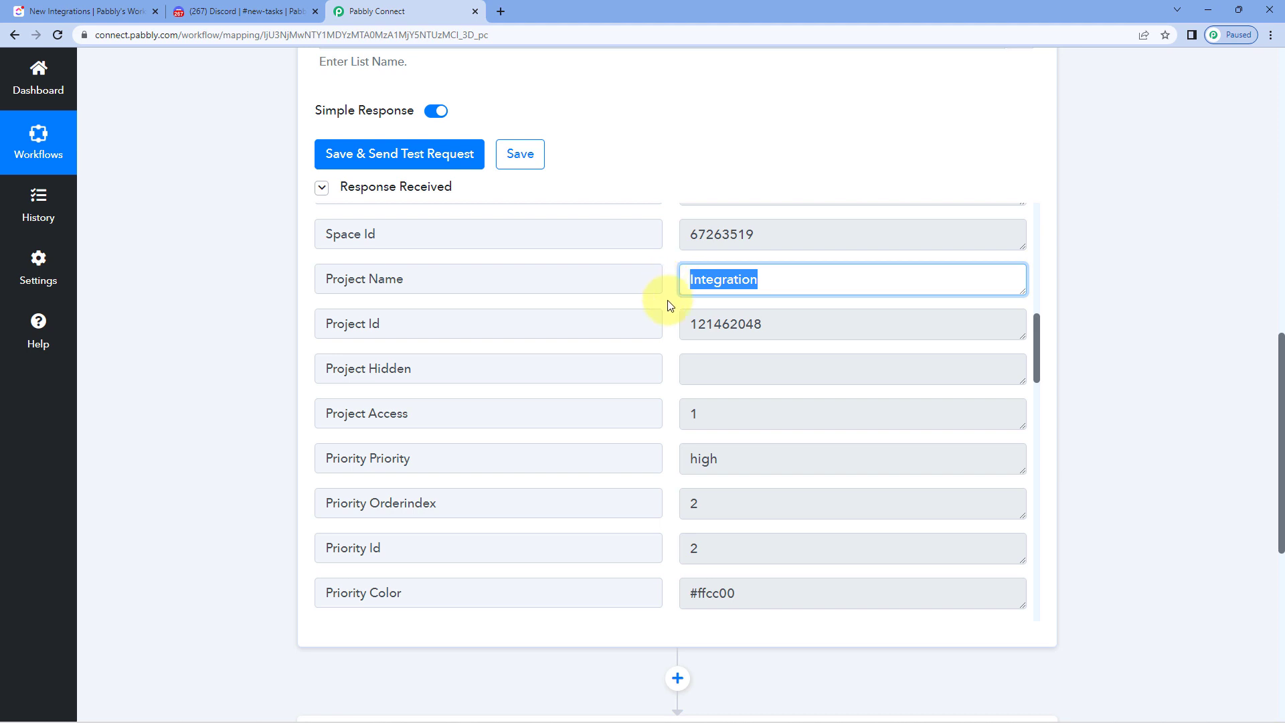
scroll(665, 307, down, 4)
drag(737, 324, 663, 333)
scroll(662, 332, down, 12)
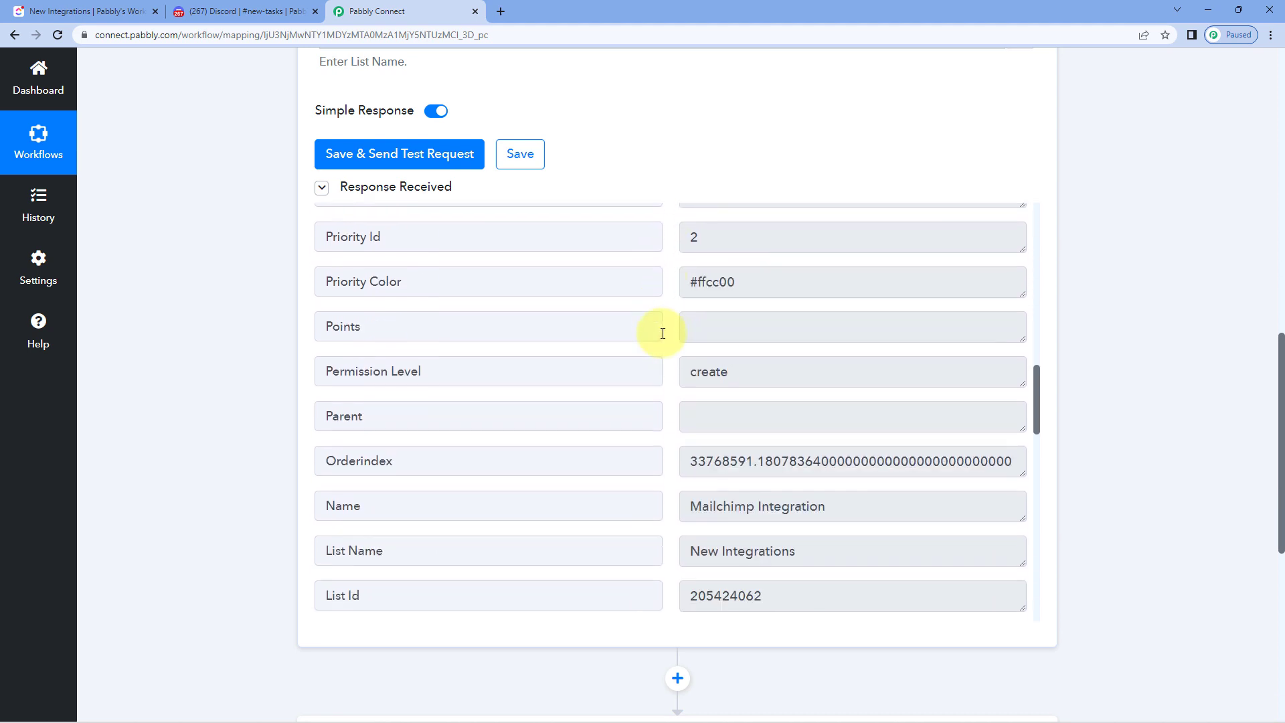
drag(870, 284, 645, 281)
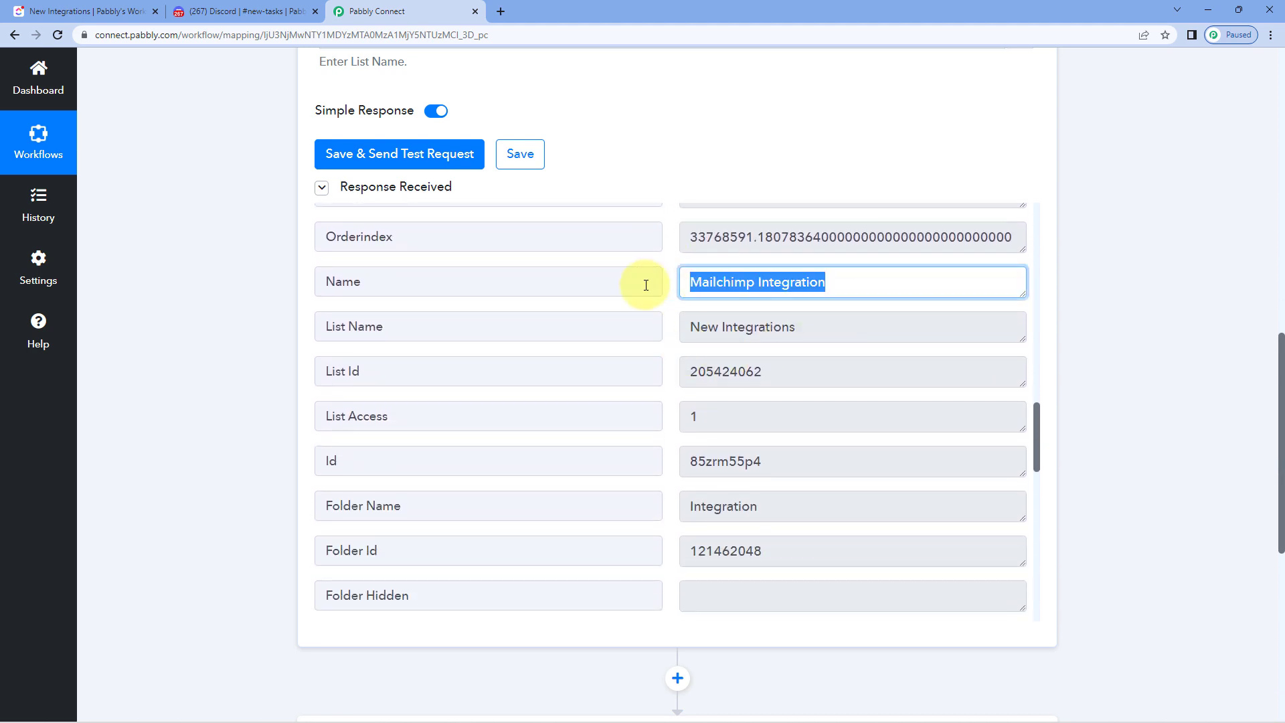
drag(817, 333, 656, 356)
Examine the folder, due date, description, creator and assignee fields in the trigger response, and return to its beginning
scroll(655, 356, down, 7)
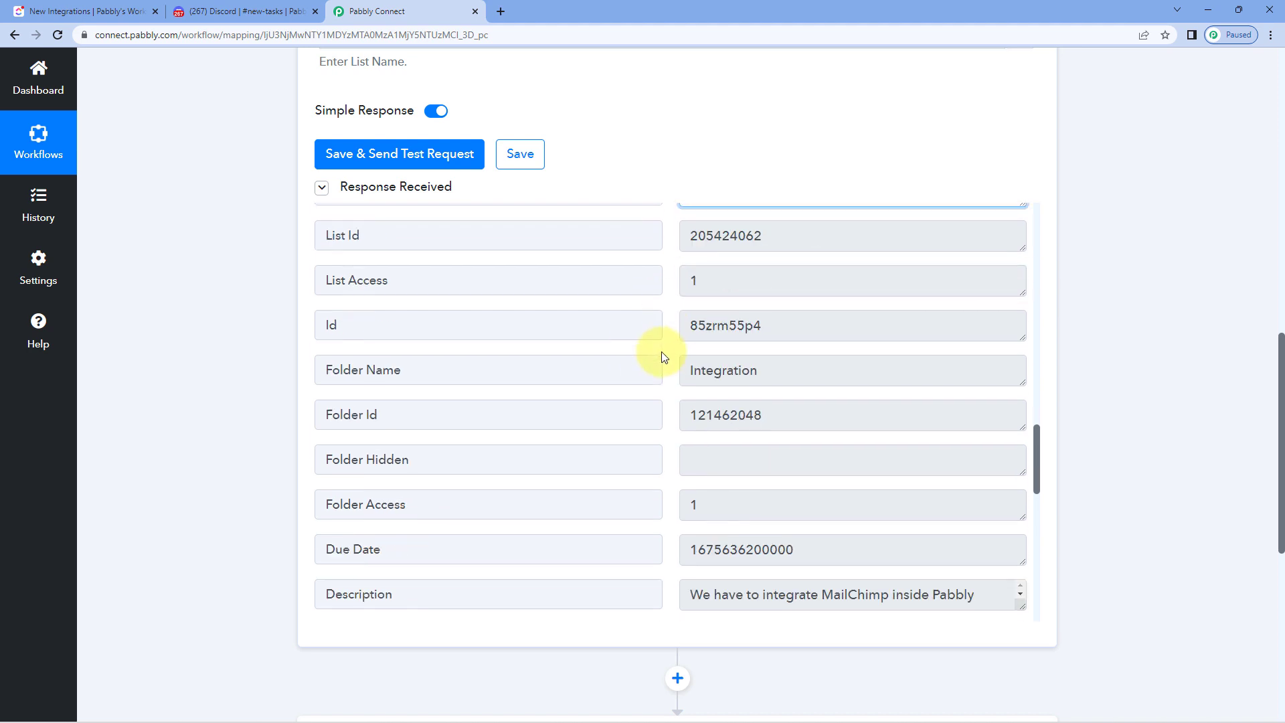
scroll(662, 353, down, 6)
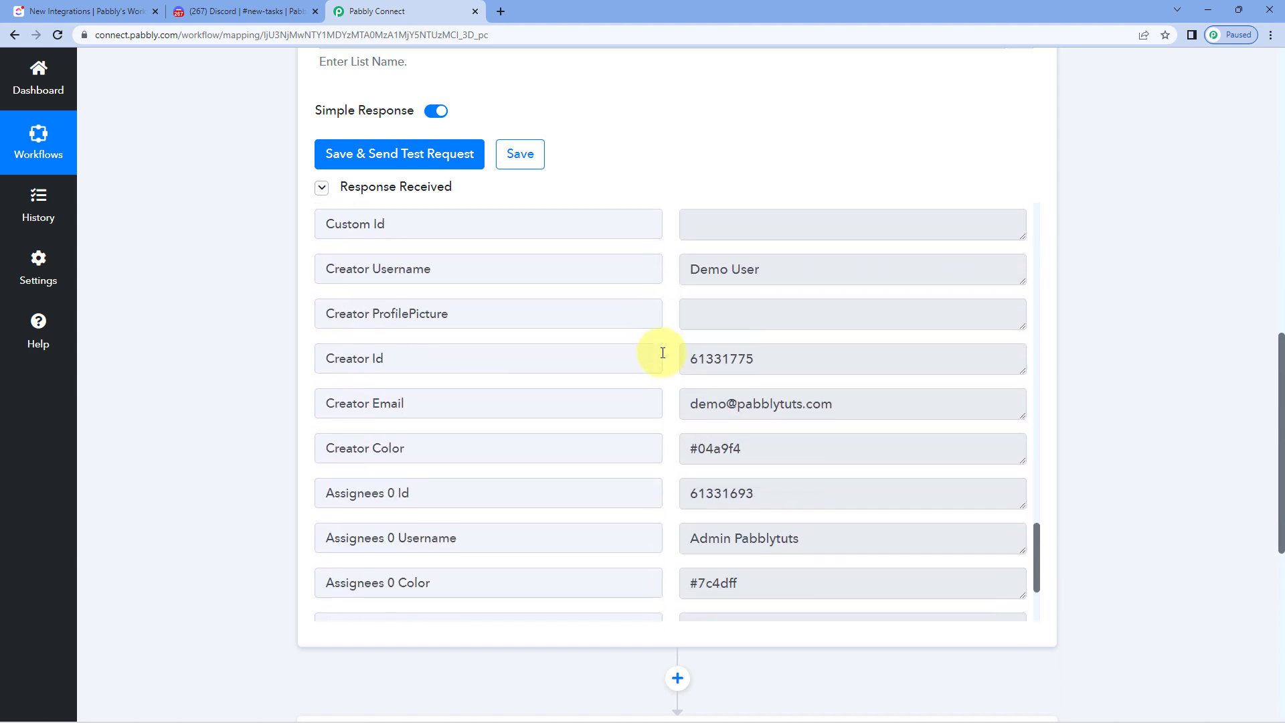
scroll(662, 353, up, 12)
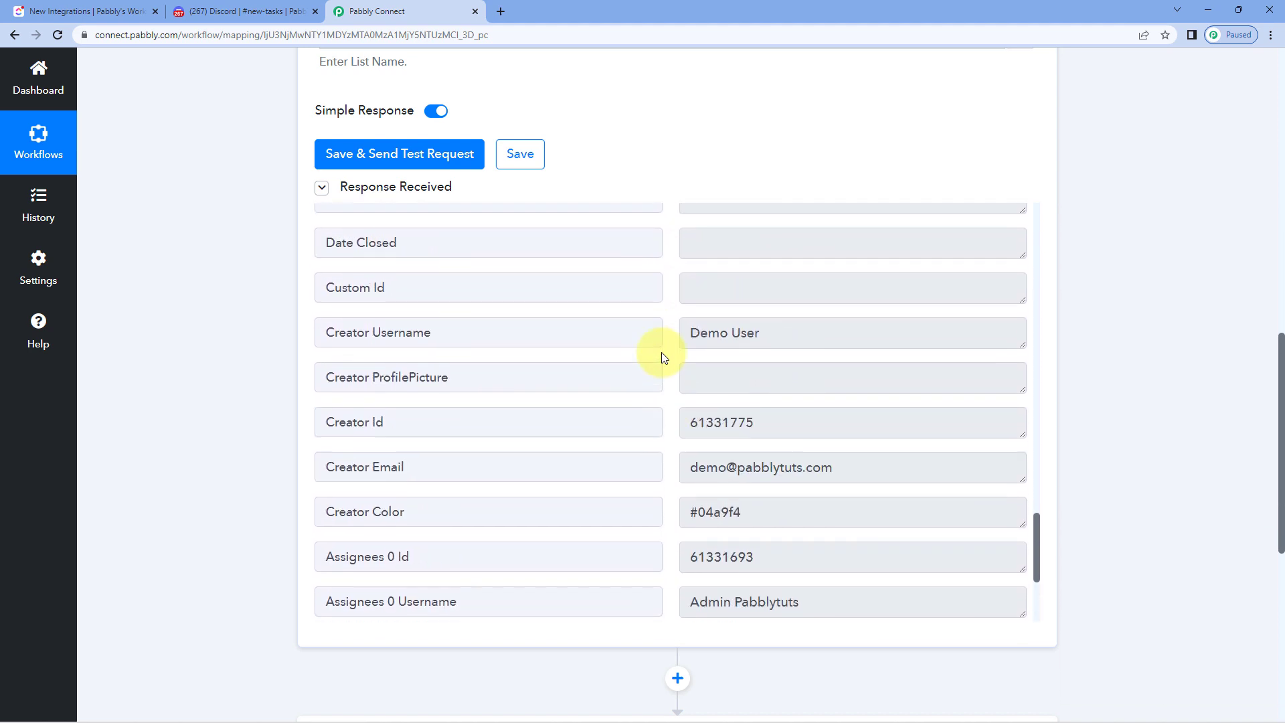
scroll(668, 351, up, 15)
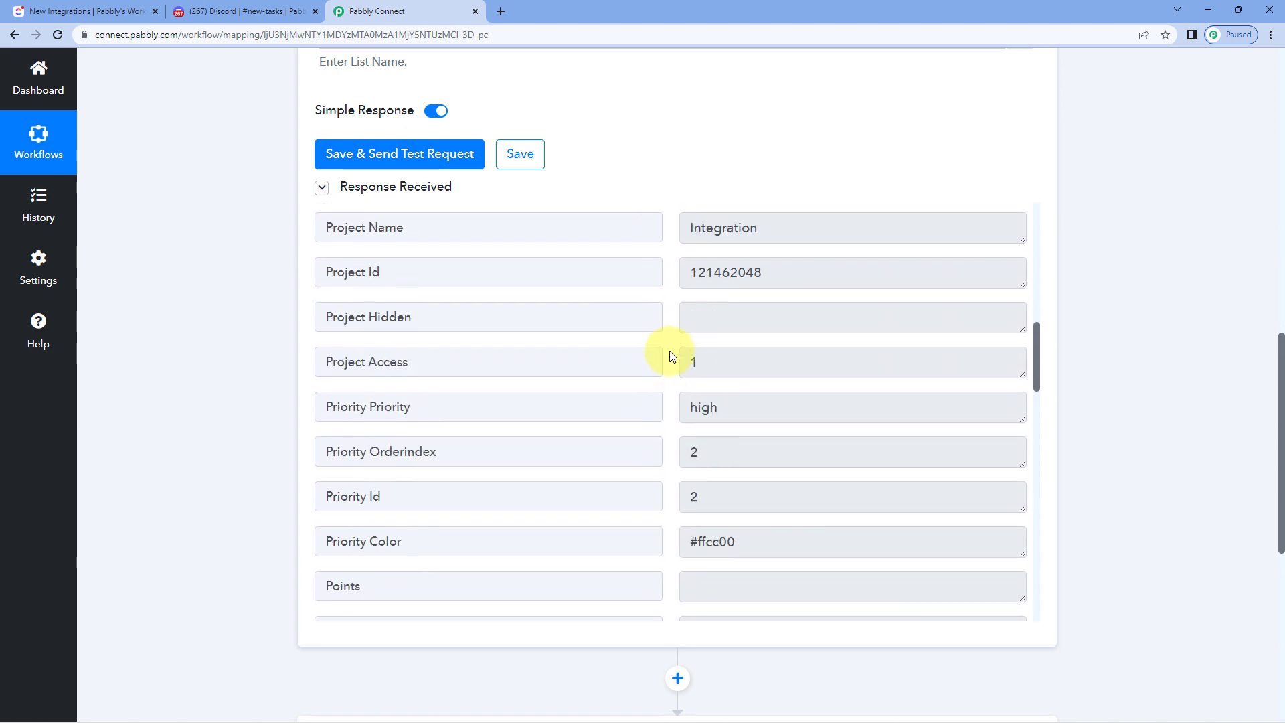
scroll(642, 194, up, 1)
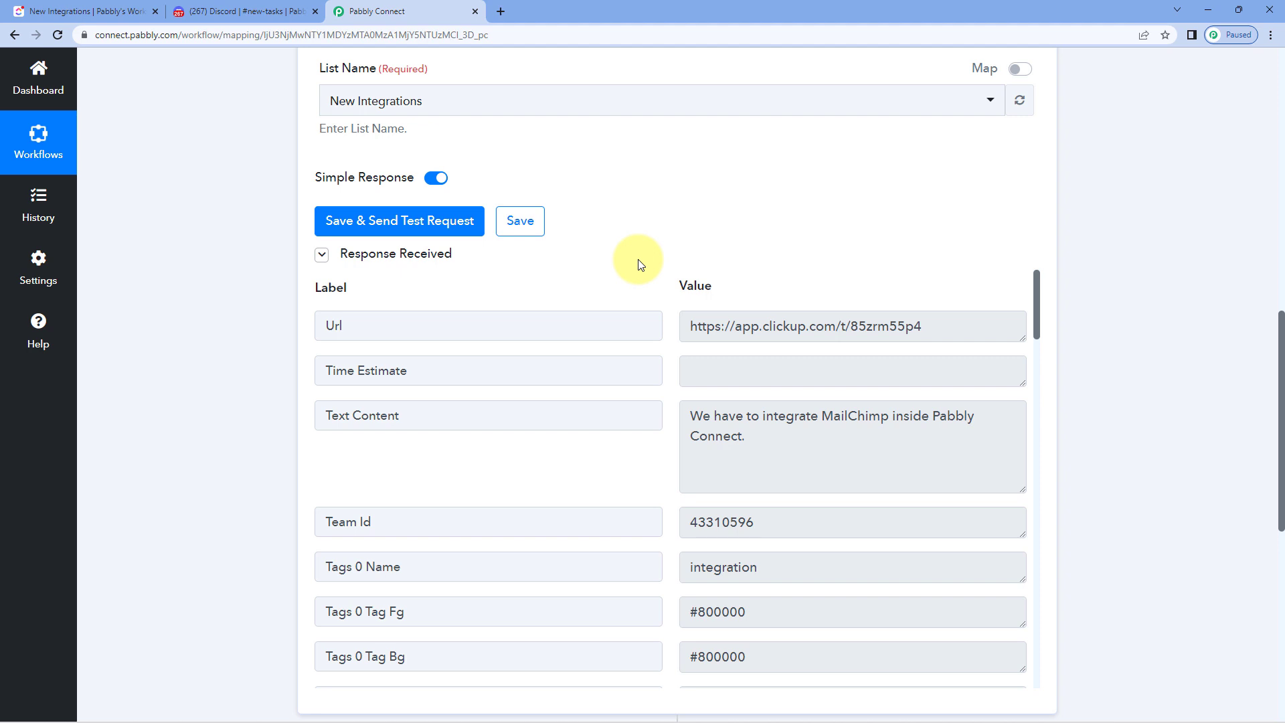
scroll(644, 259, down, 2)
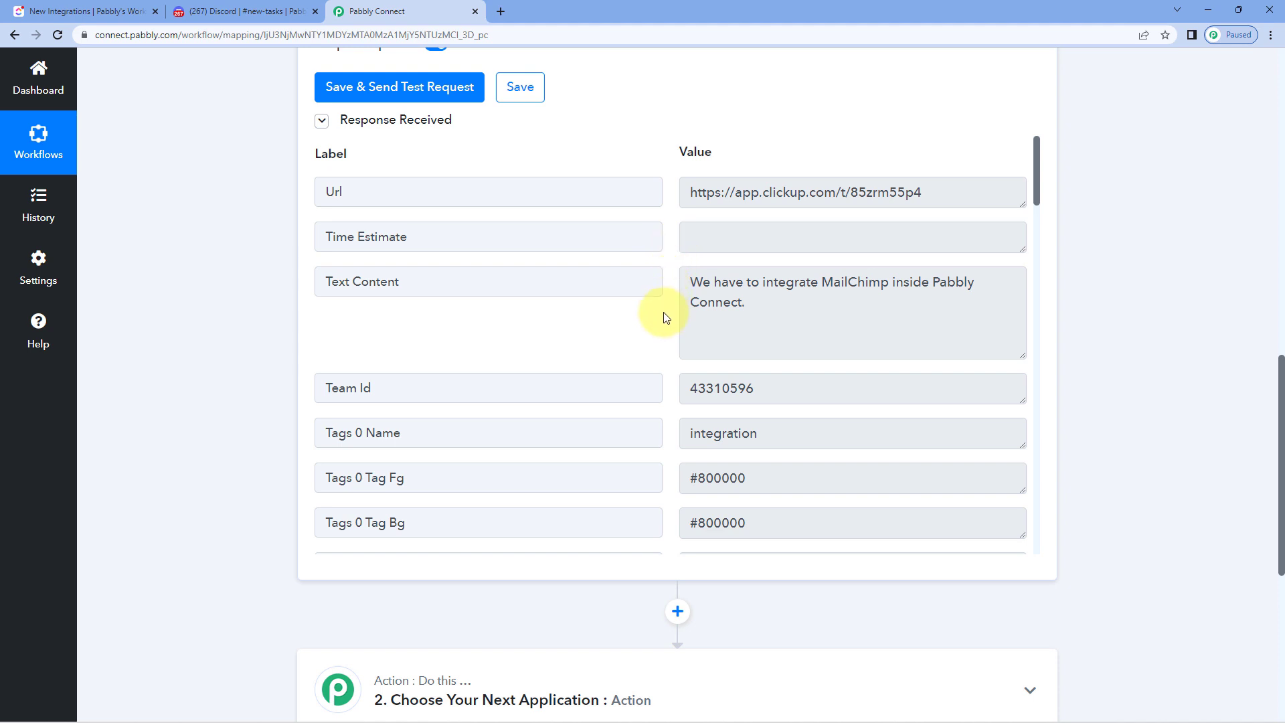
Set the workflow's action app to Discord with the action event Send Channel Message (HTML)
scroll(245, 318, down, 6)
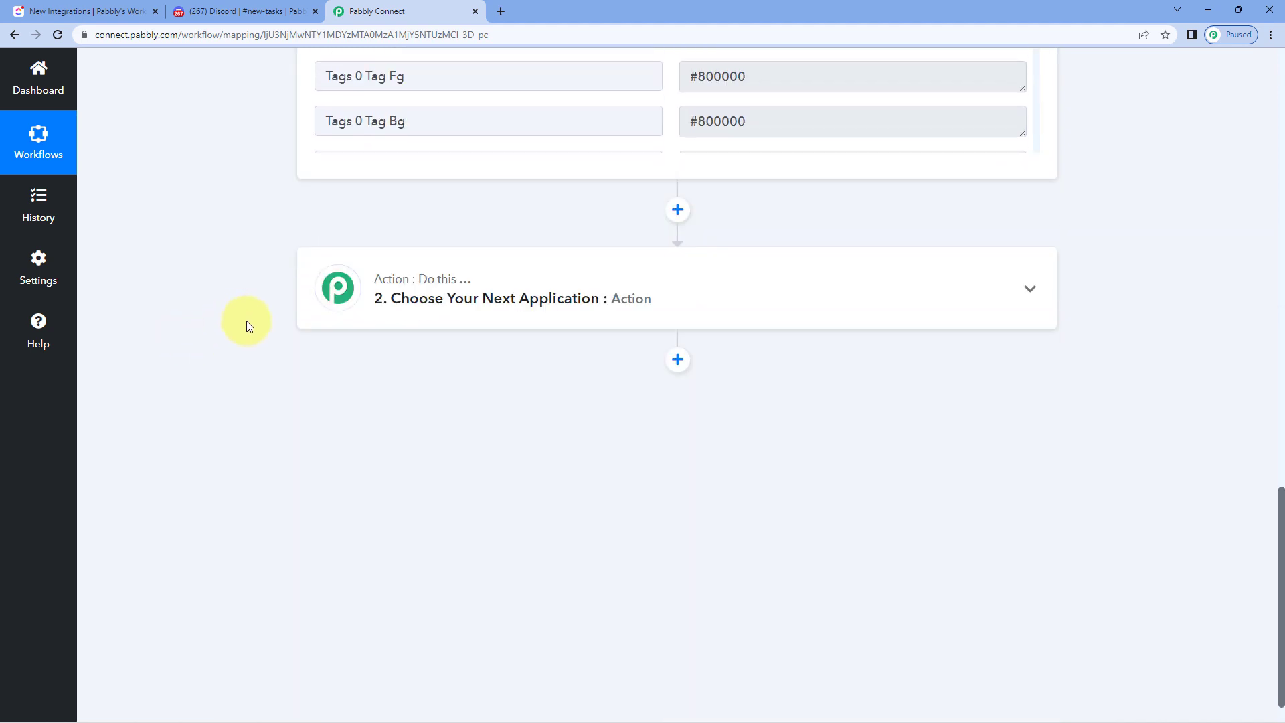
click(545, 224)
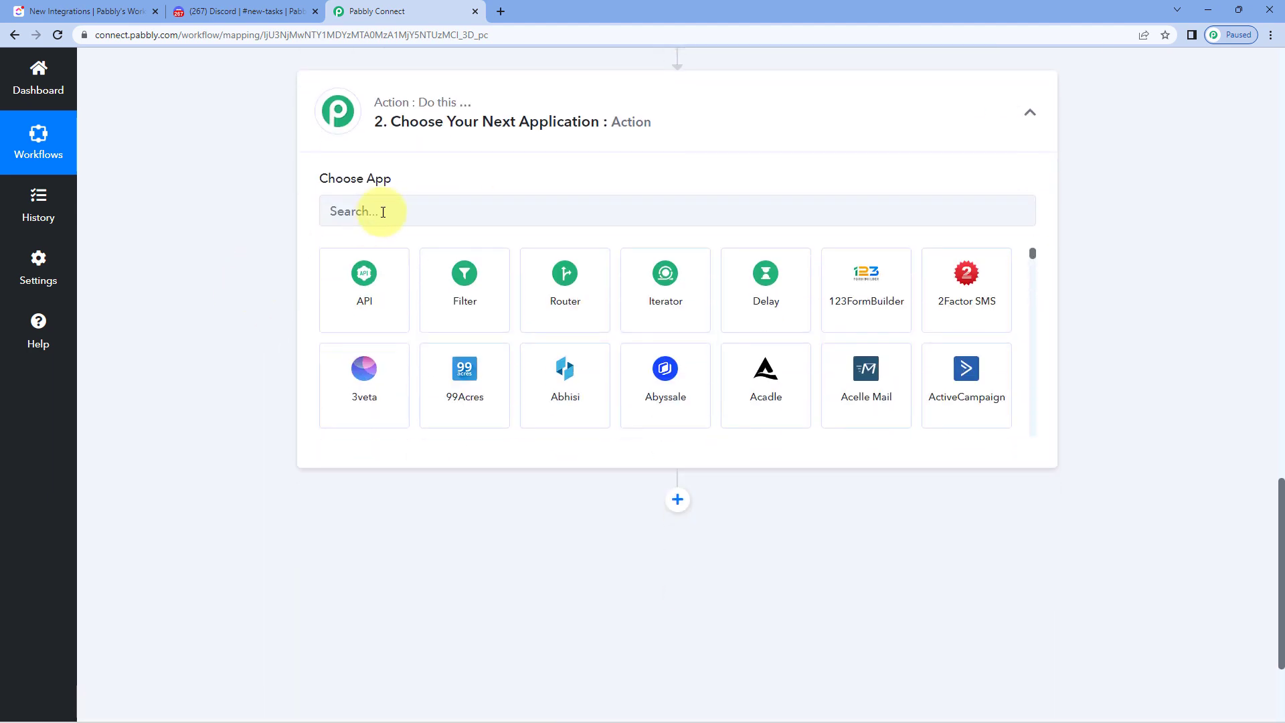
click(388, 205)
text(Discord)
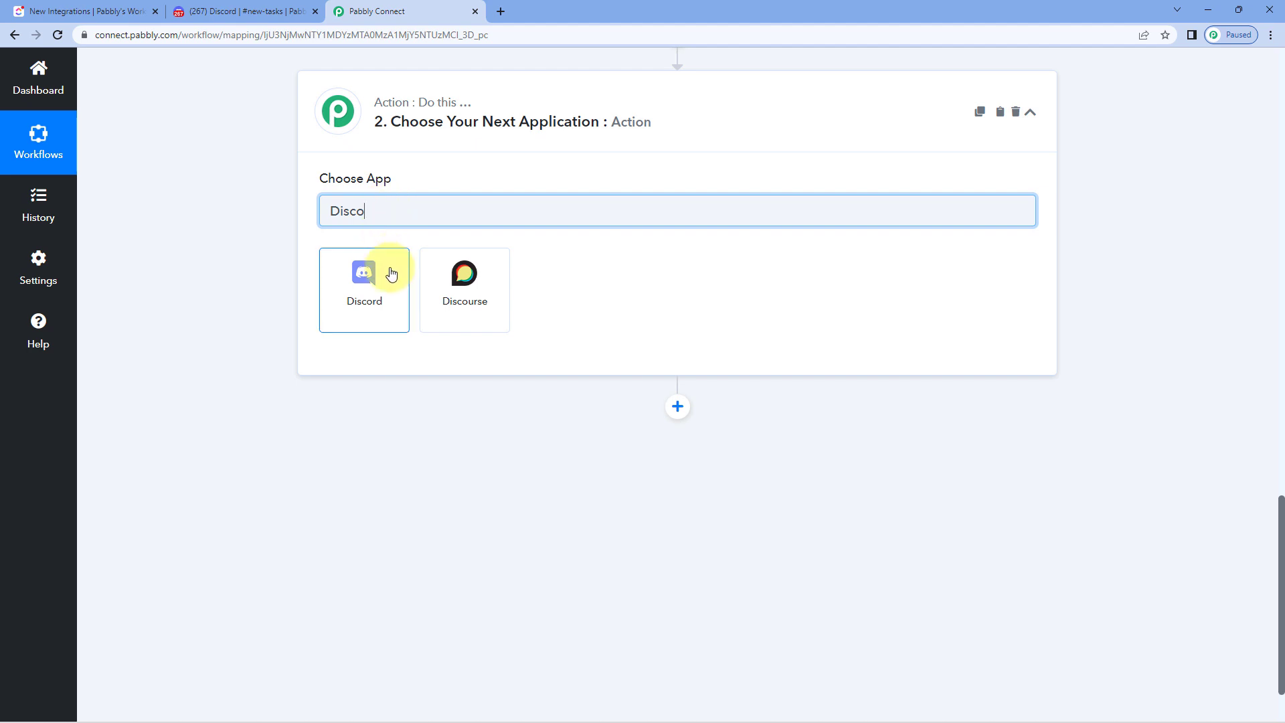
click(392, 273)
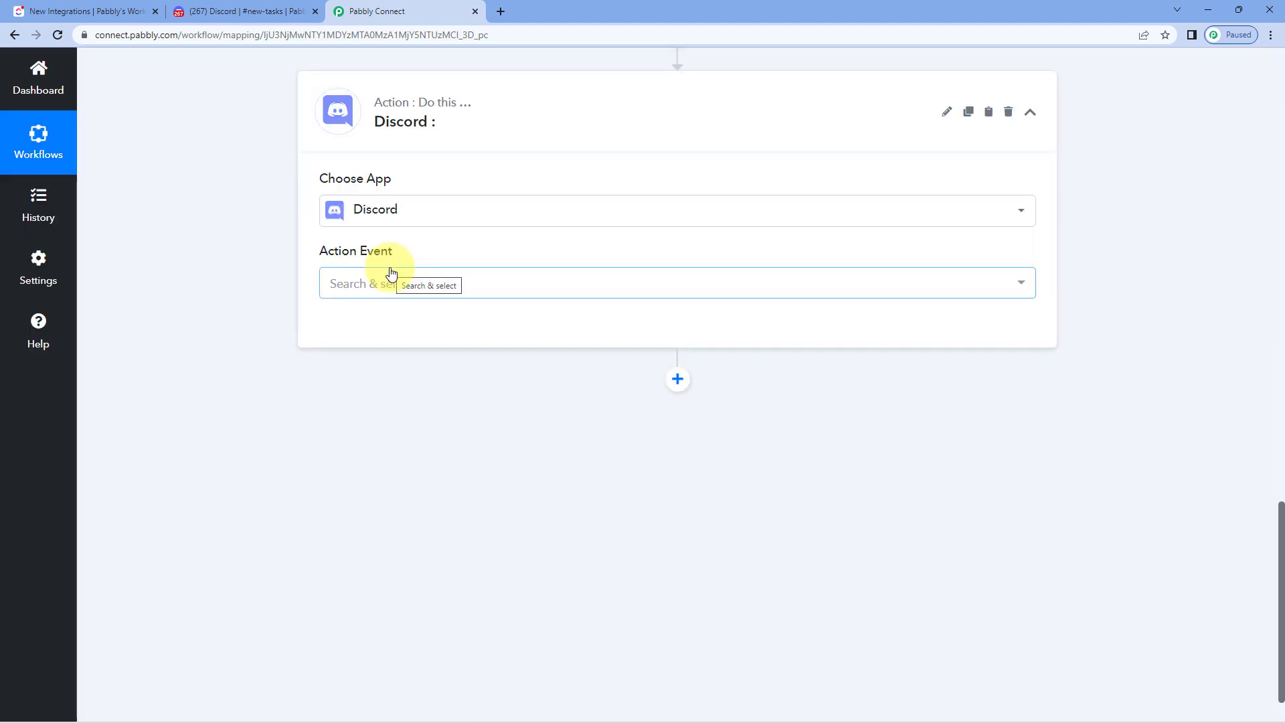
click(427, 285)
click(540, 373)
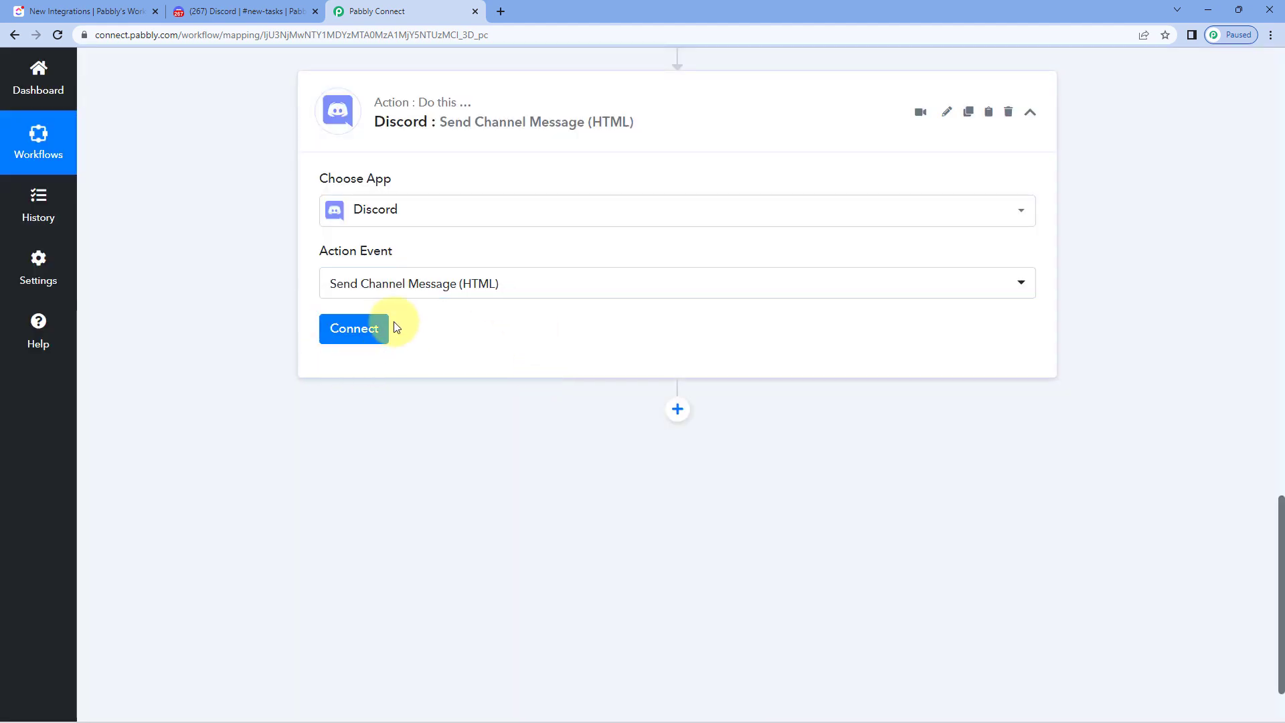
Connect the Discord action and look over its webhook, message, bot and text-to-speech fields
click(386, 335)
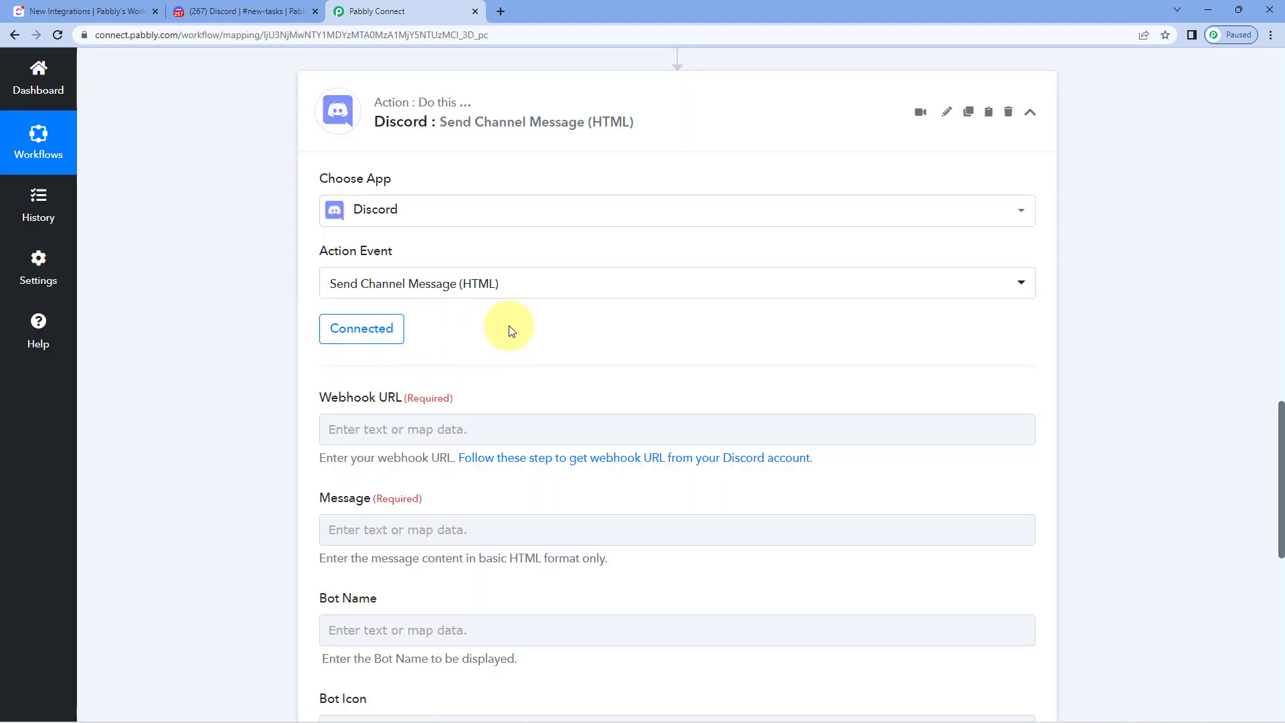
scroll(514, 281, down, 1)
scroll(515, 255, down, 4)
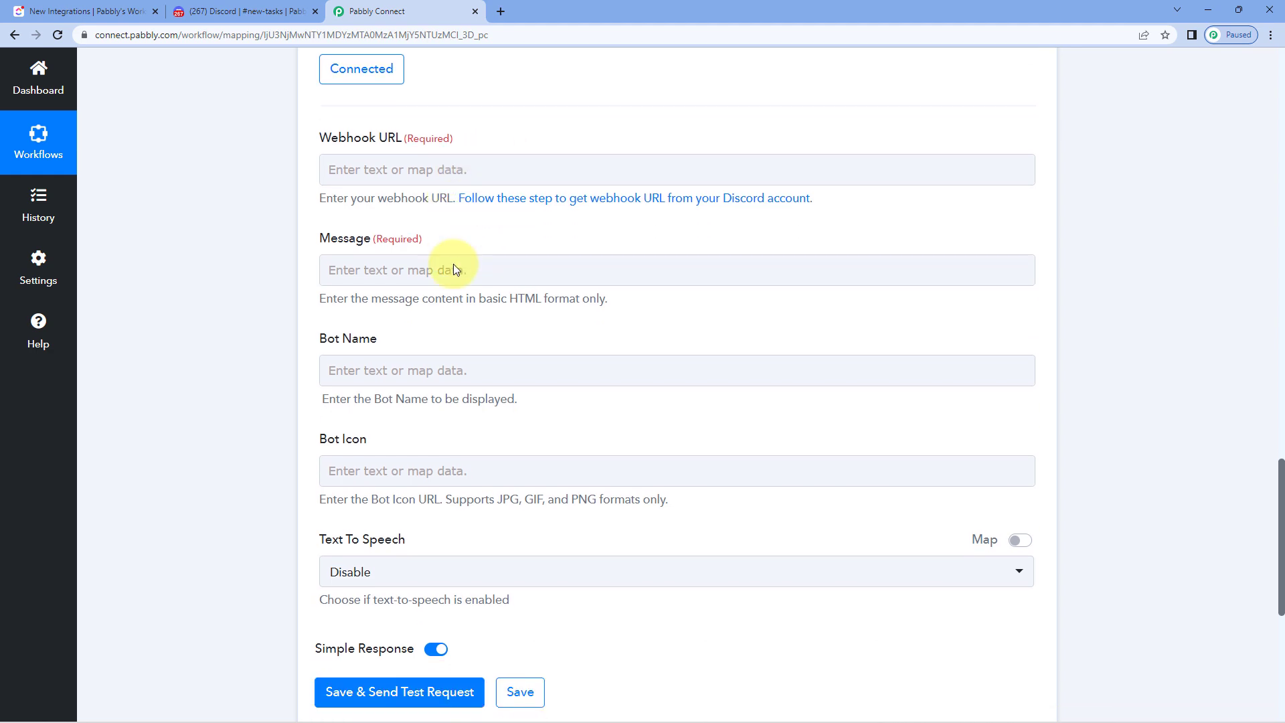
scroll(459, 282, up, 3)
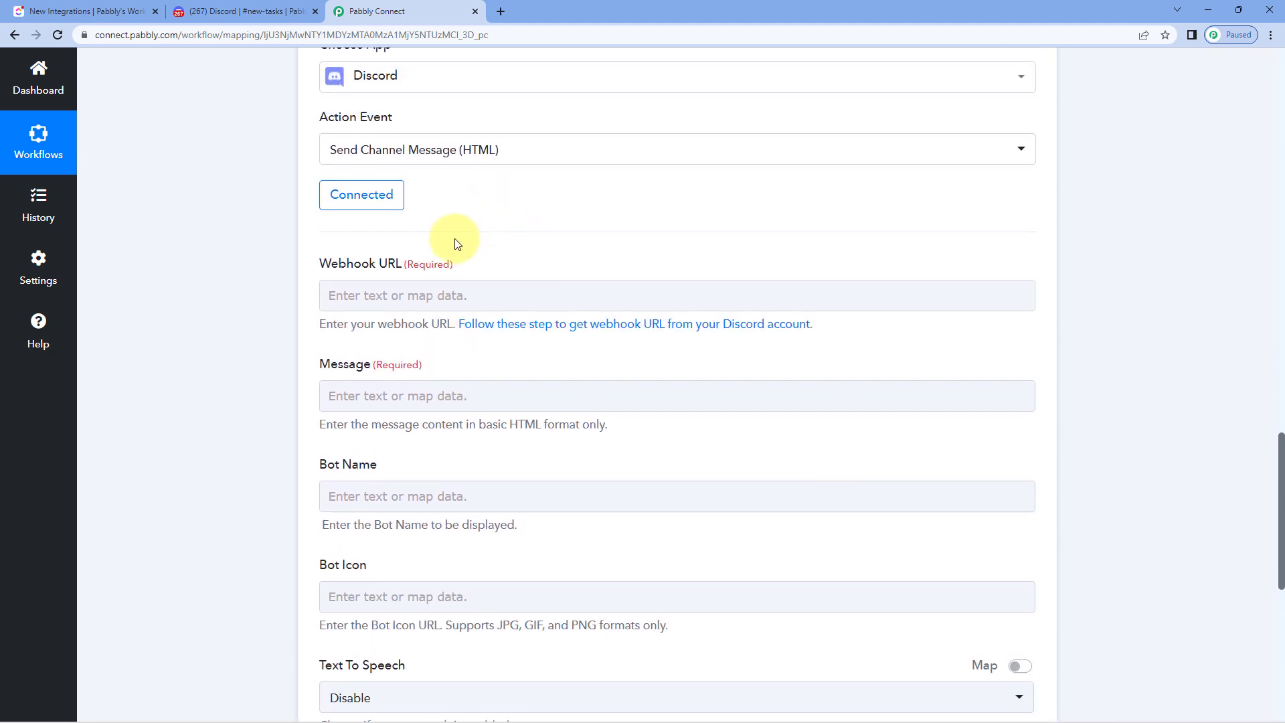
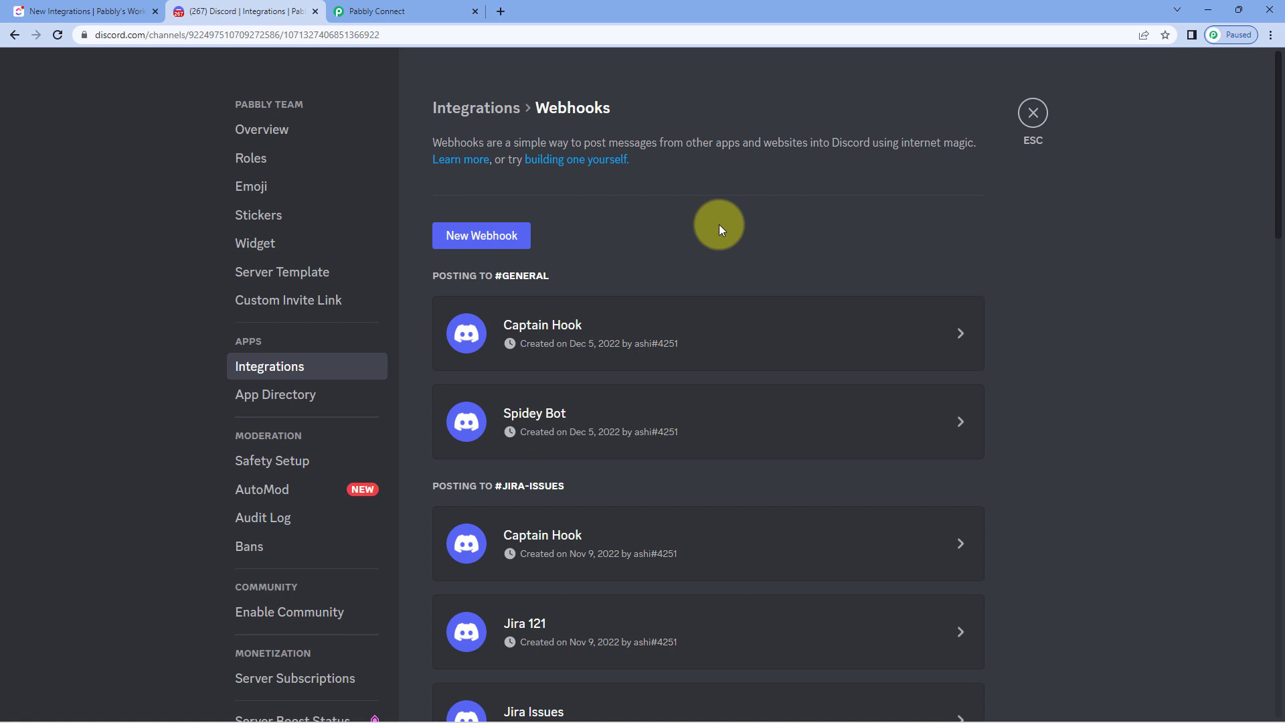
Create a new webhook in the Discord server's integrations and name it ClickUp
click(475, 237)
click(645, 507)
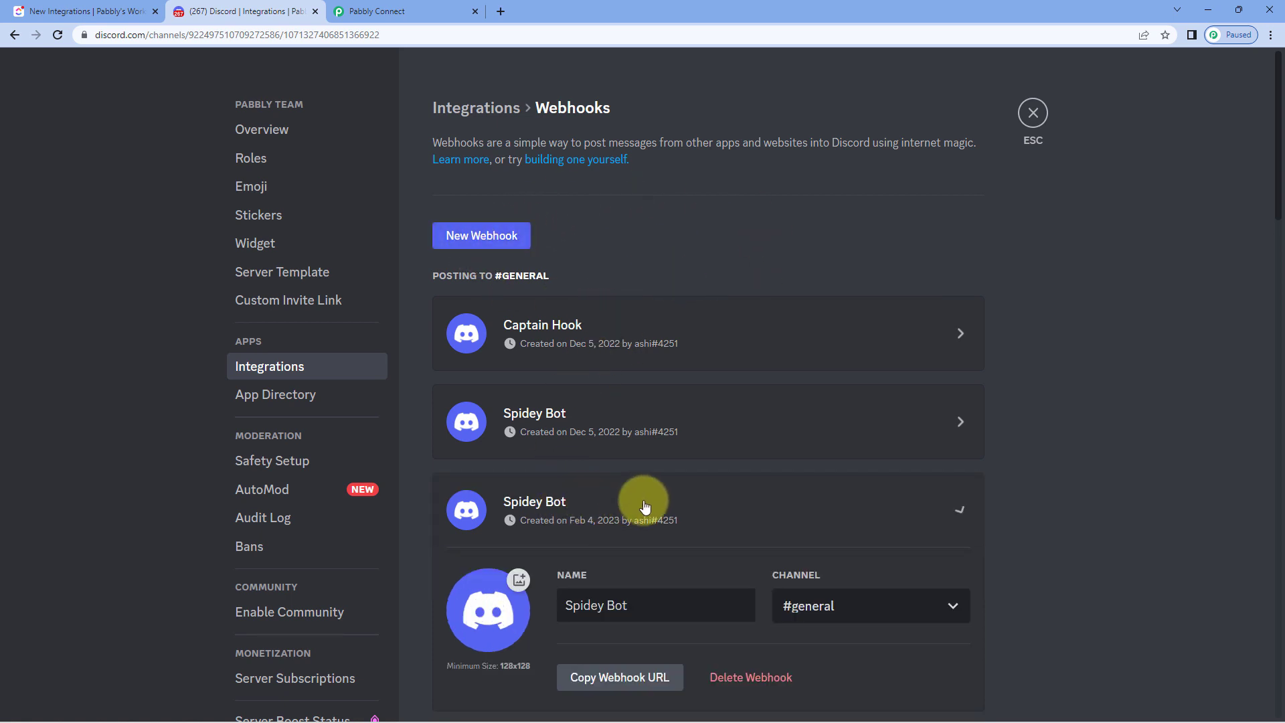
scroll(689, 468, down, 2)
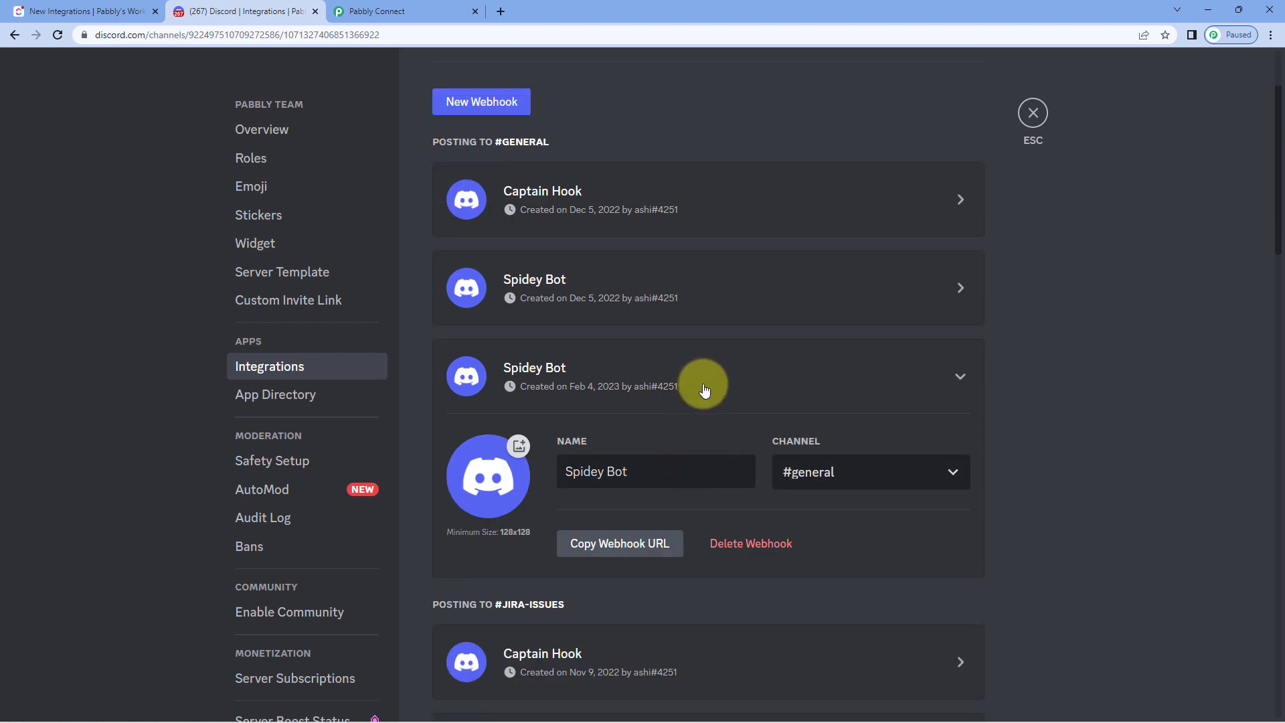
scroll(704, 390, down, 2)
drag(662, 338, 594, 301)
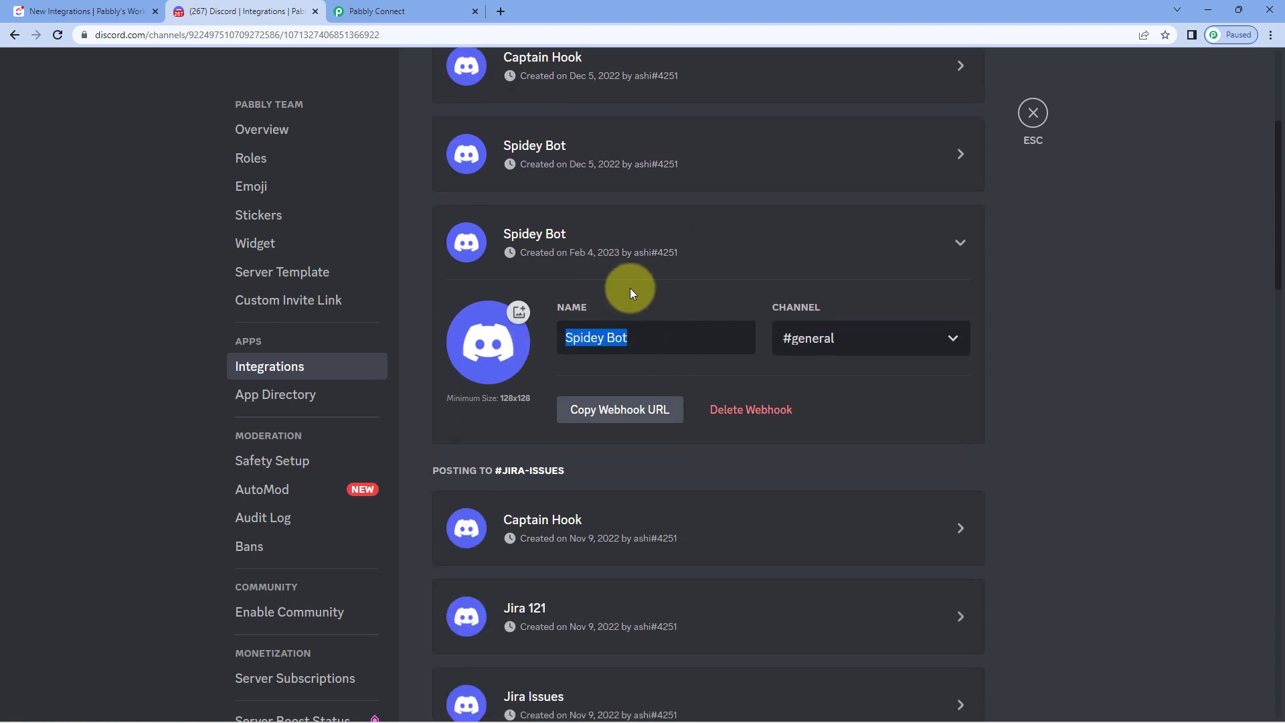
text(V)
key(BackSpace)
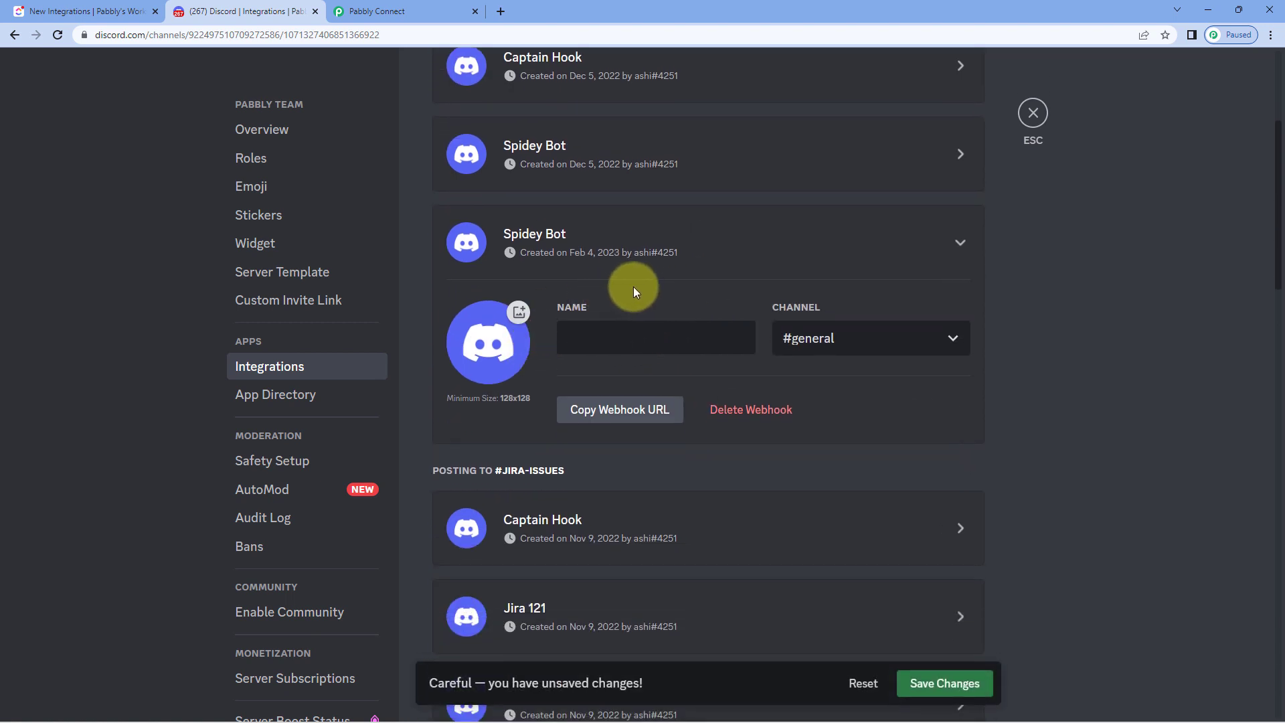
text(ClickUp)
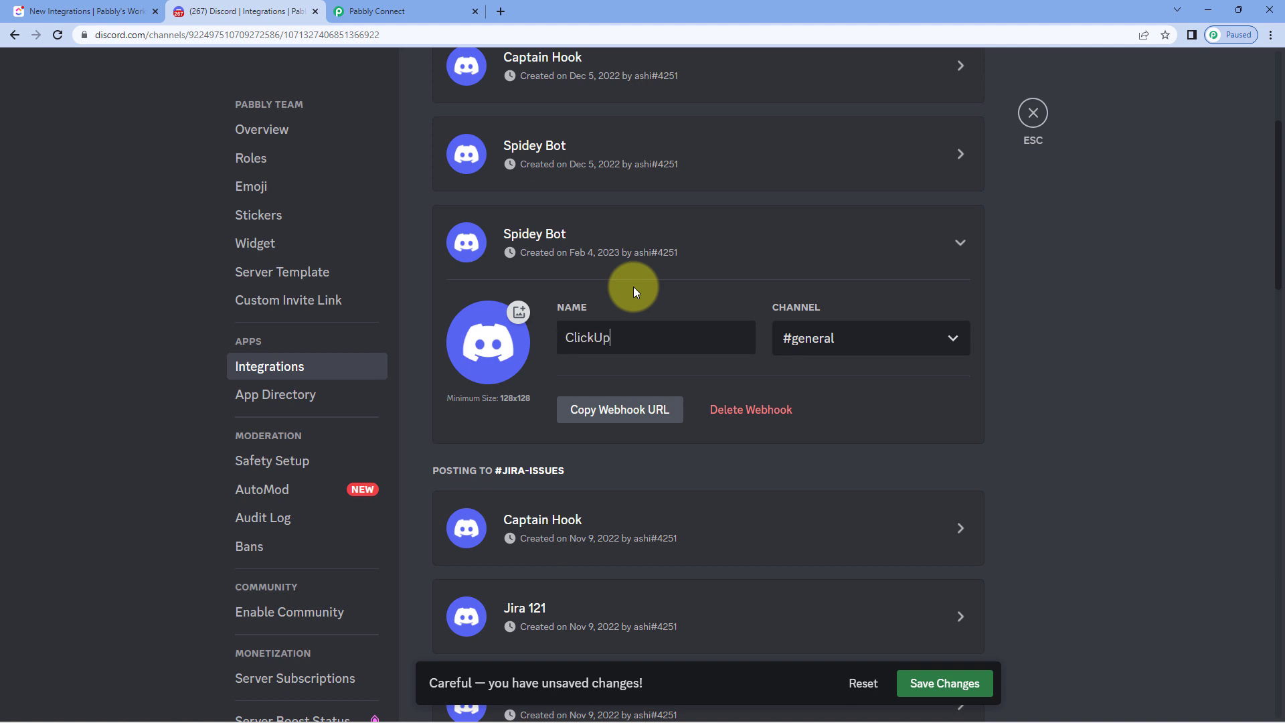
Assign the ClickUp webhook to the #new-tasks channel and save the changes
click(876, 349)
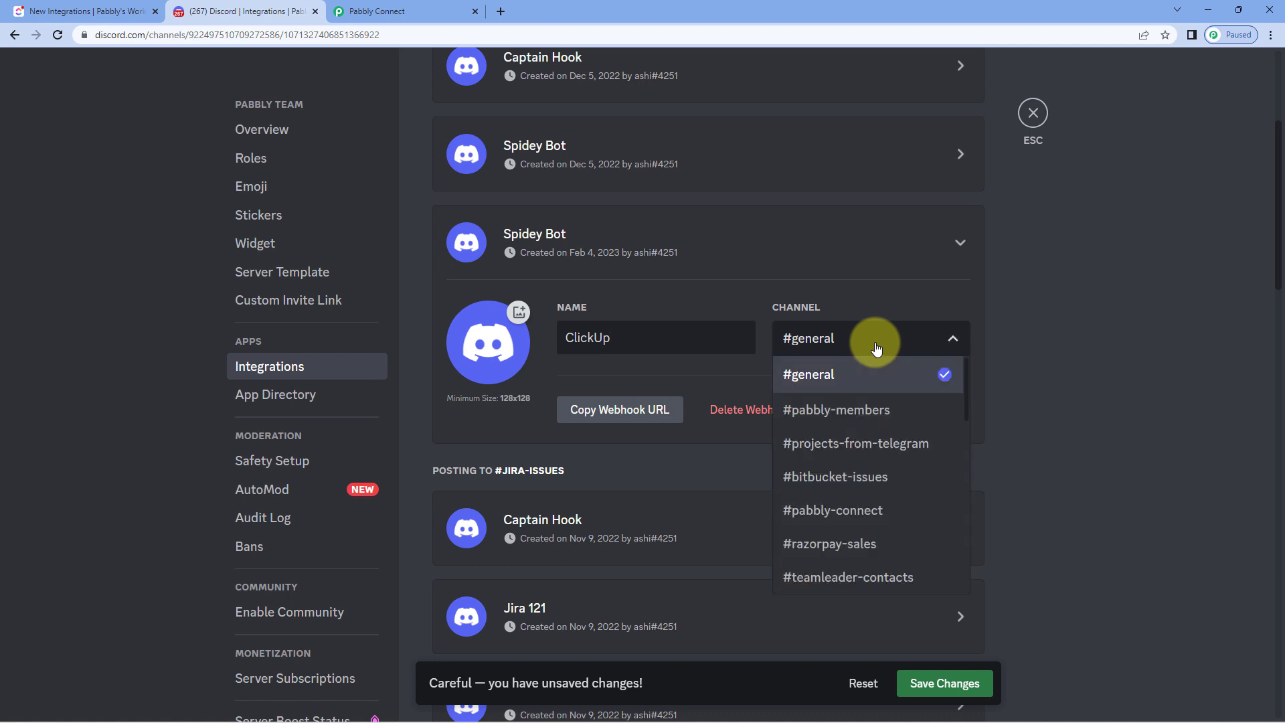
scroll(880, 410, down, 5)
scroll(887, 413, down, 5)
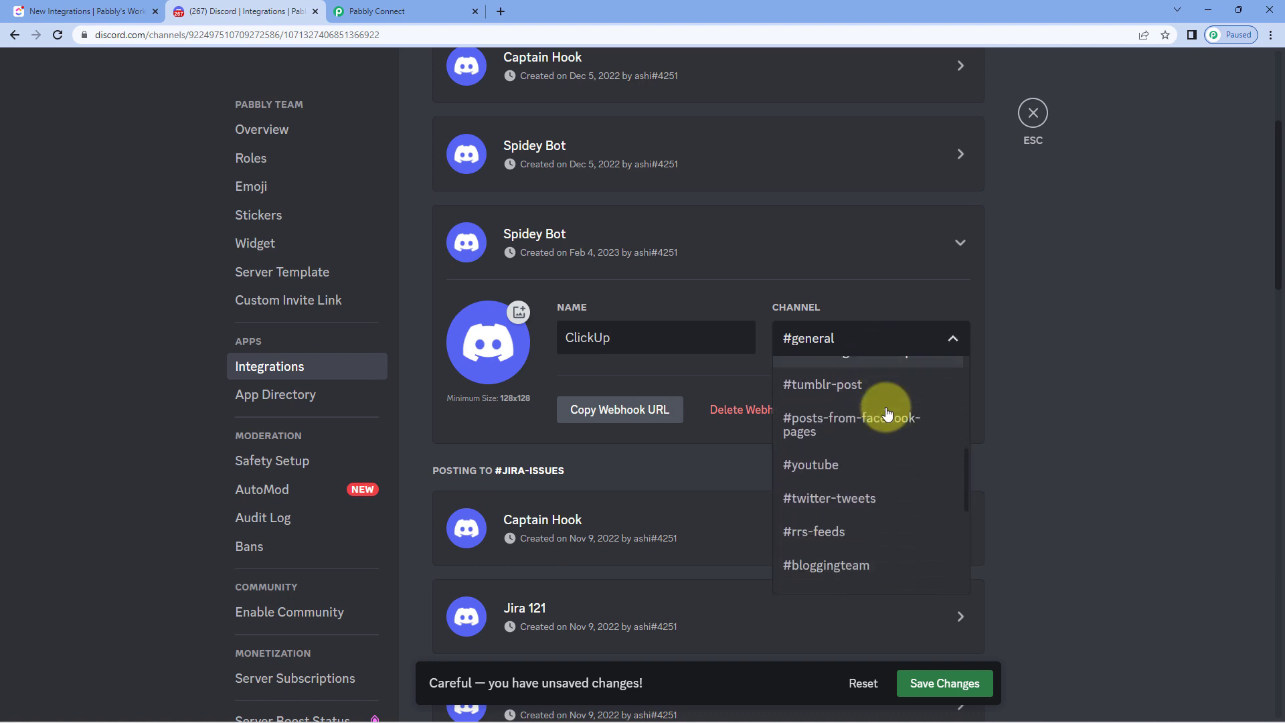
scroll(886, 413, down, 3)
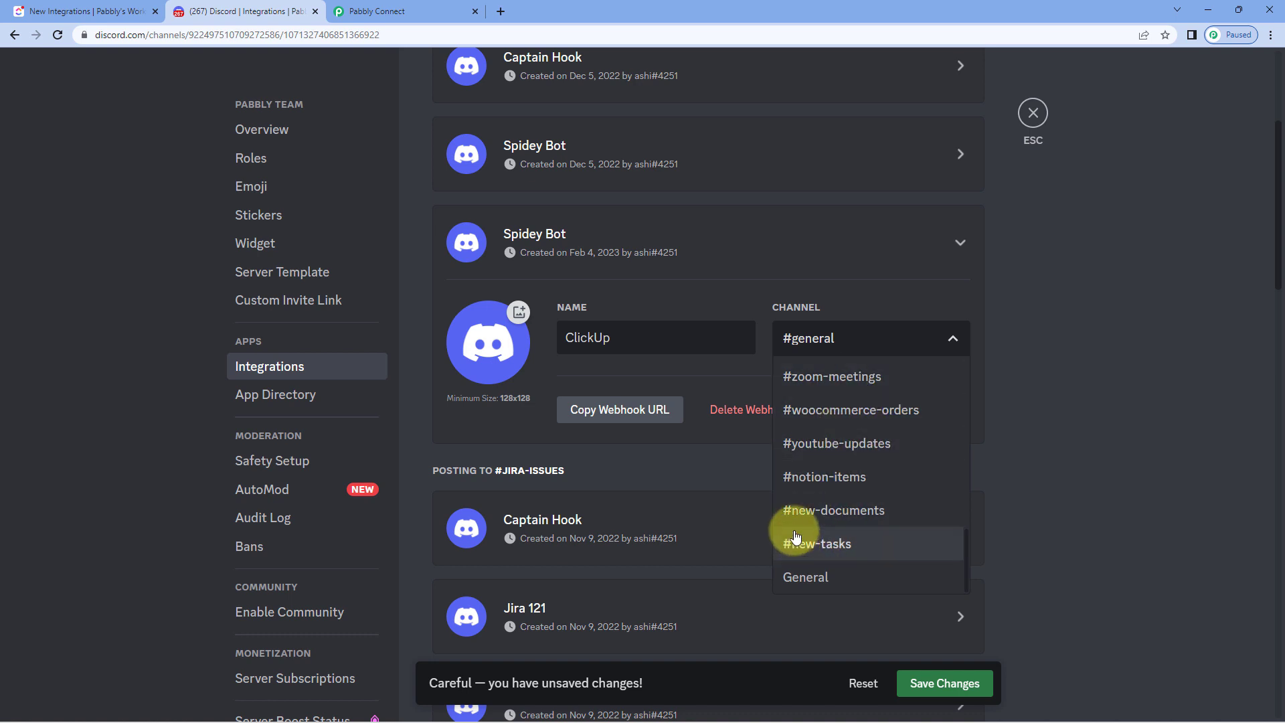
click(860, 545)
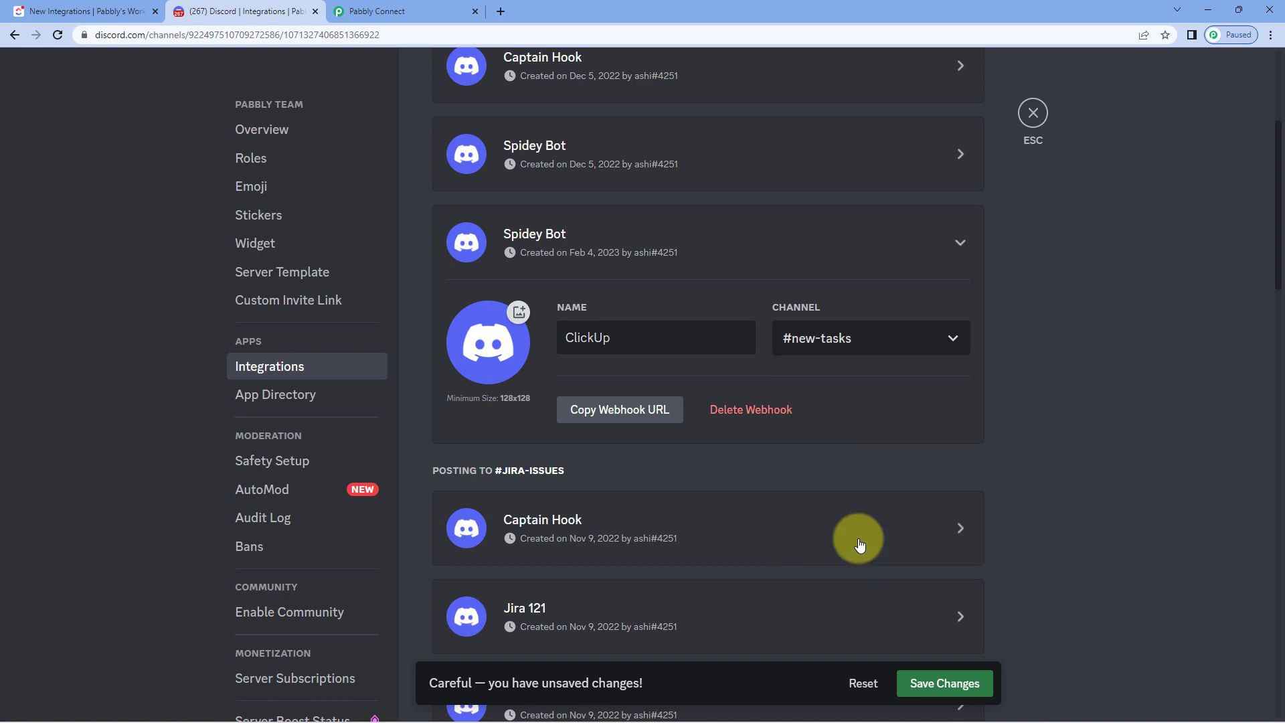
click(613, 411)
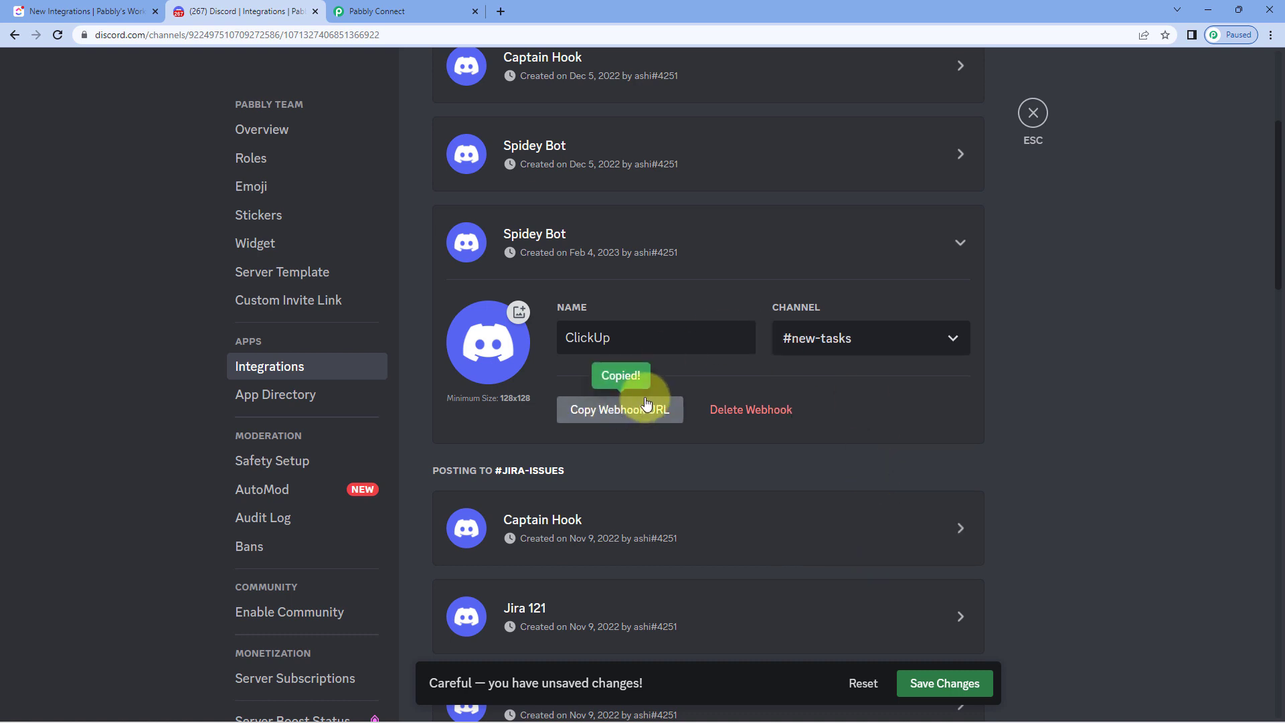
click(959, 683)
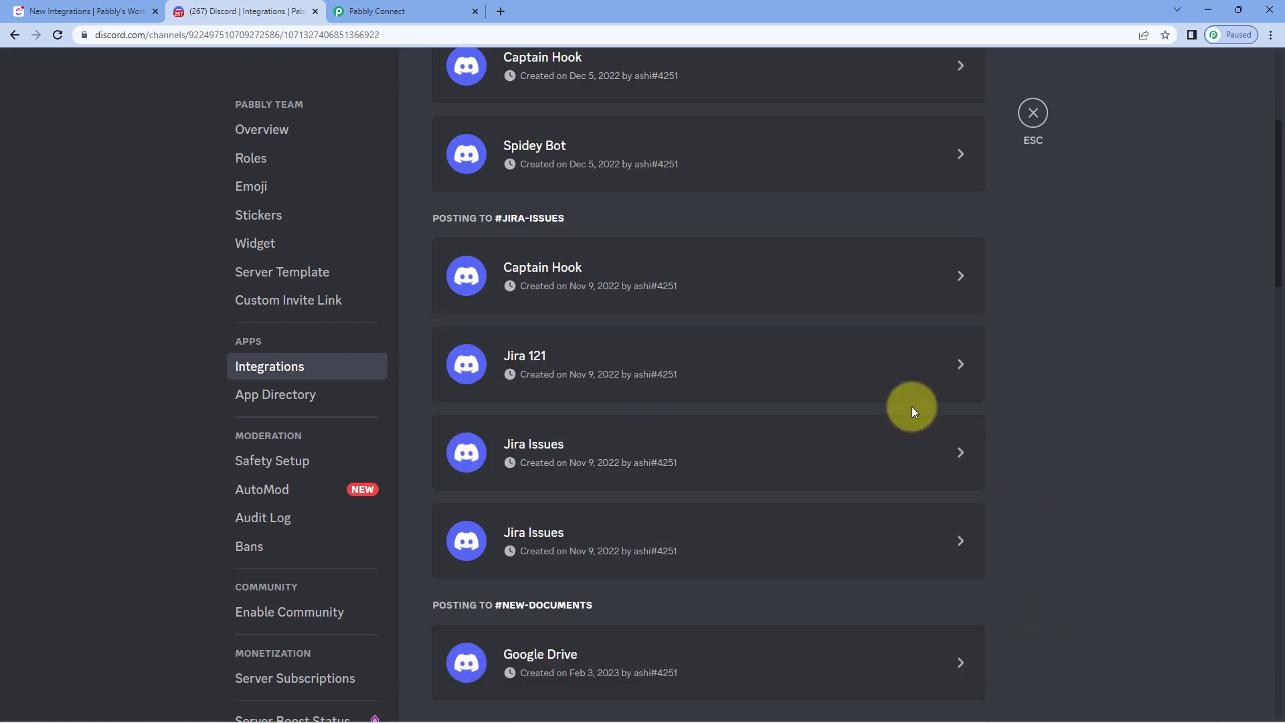
Copy the ClickUp webhook's URL from Discord and paste it into the action's Webhook URL field in Pabbly Connect
scroll(1043, 375, up, 2)
scroll(1003, 393, down, 5)
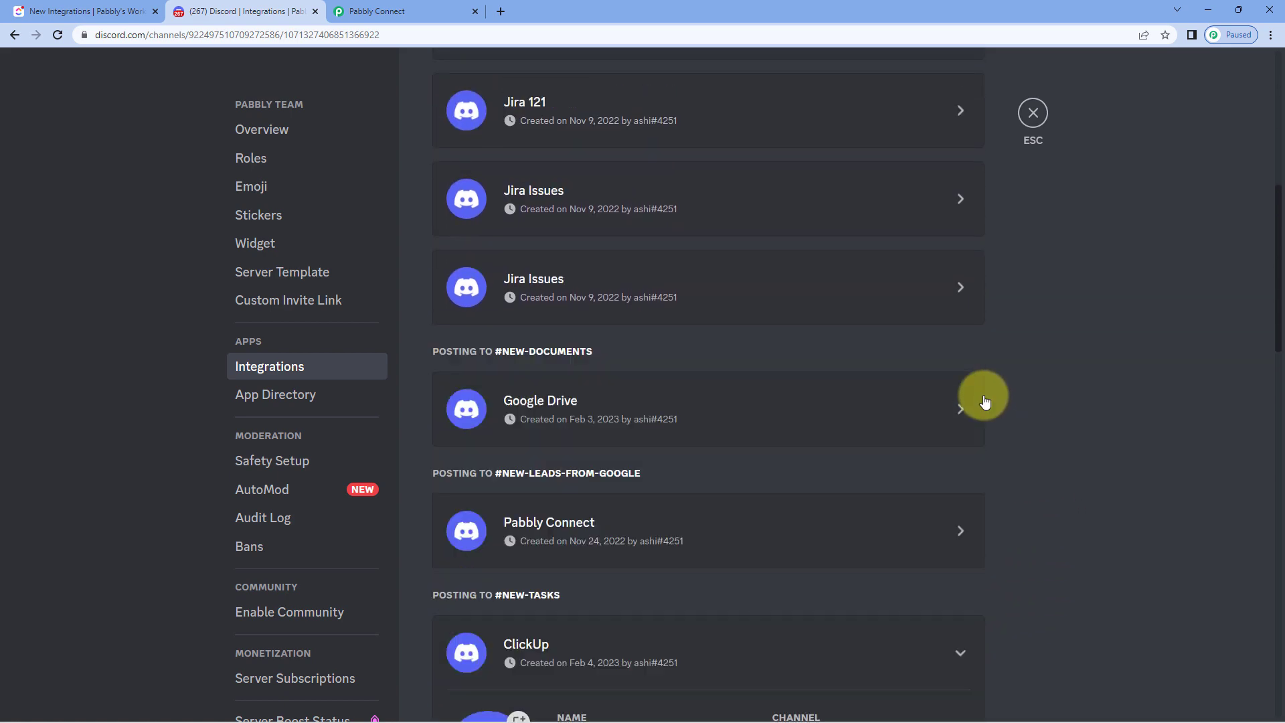
scroll(984, 400, down, 4)
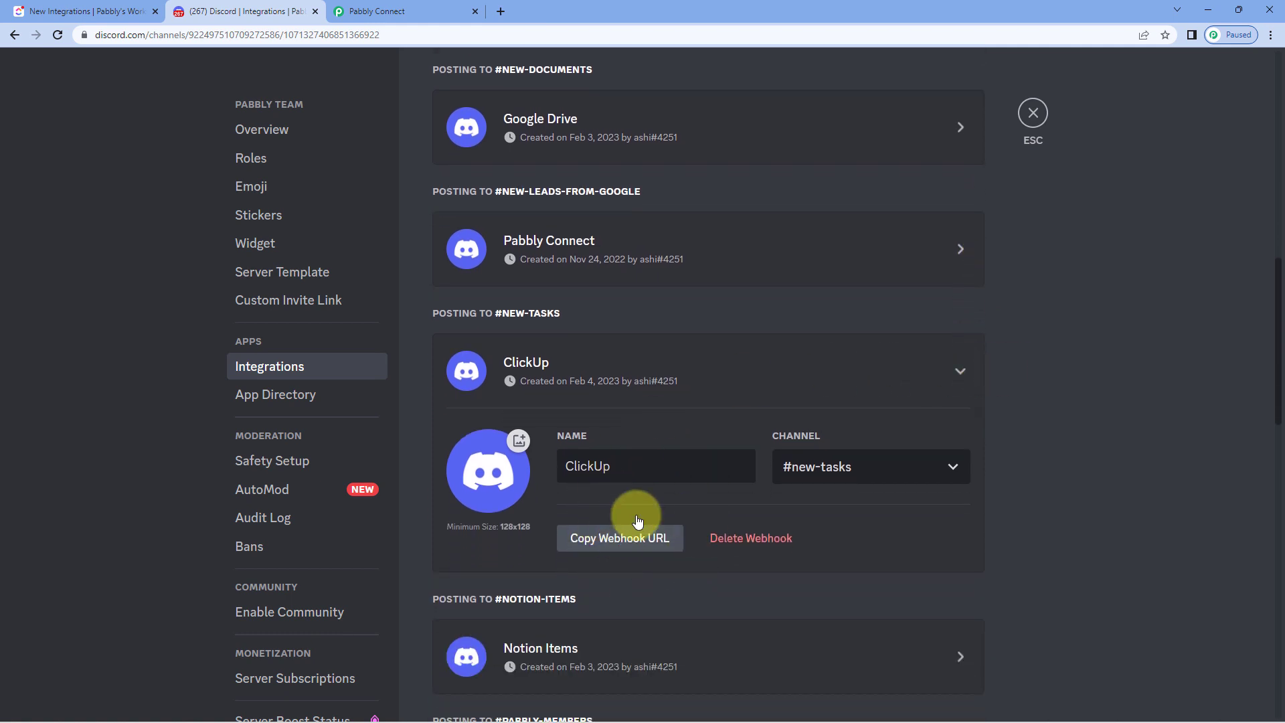
click(614, 532)
click(415, 11)
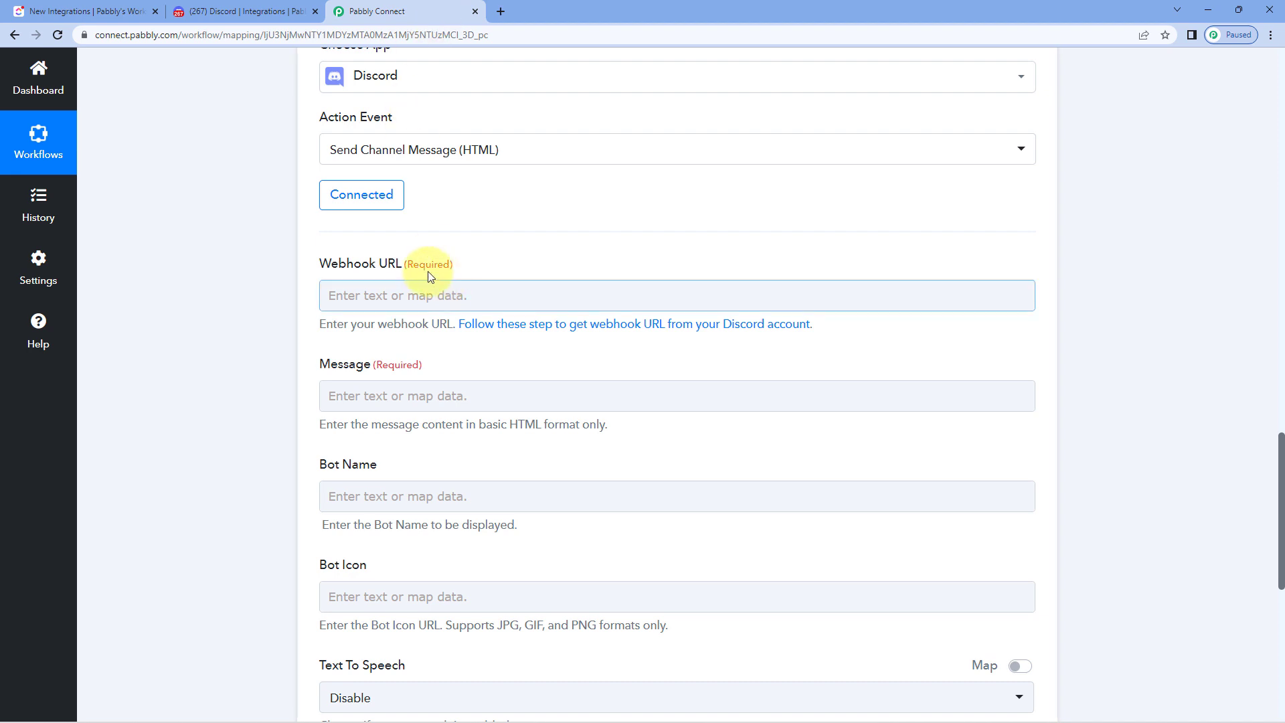
click(401, 299)
right_click(401, 300)
click(471, 412)
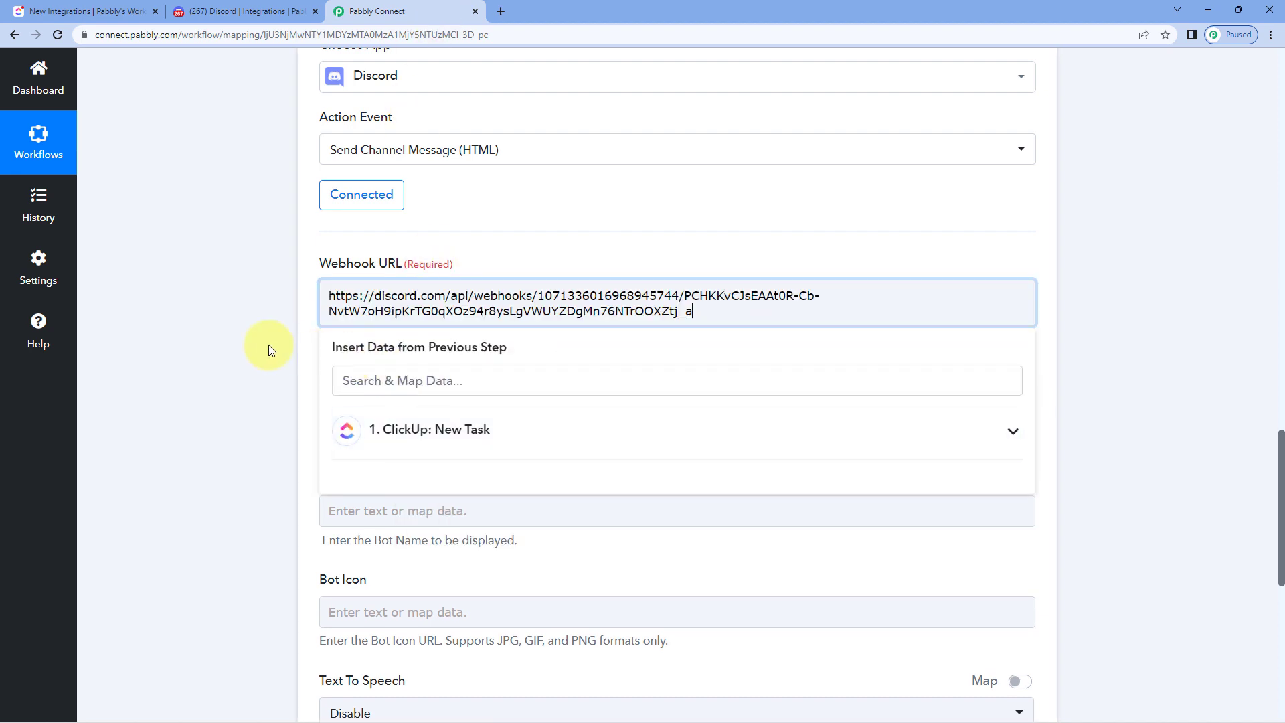
Begin the Discord message with "Hello Team," followed by "We have a new task:" on a separate line
scroll(279, 347, down, 1)
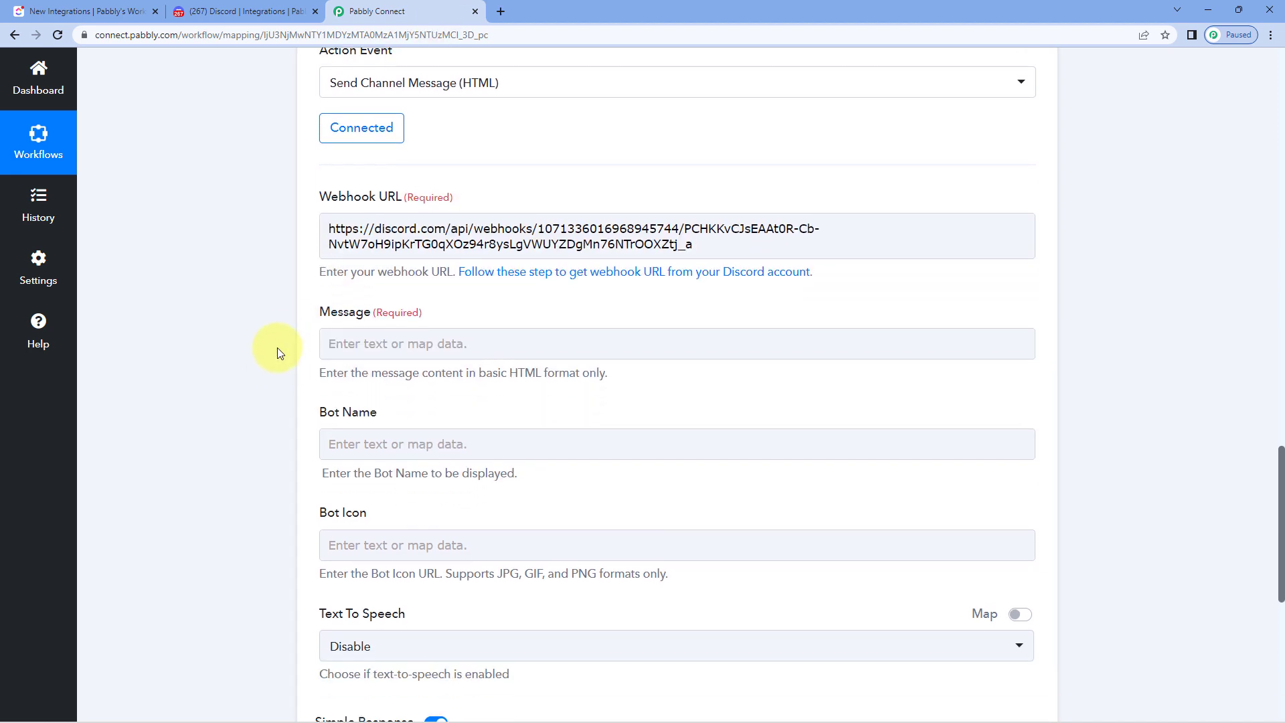
click(368, 336)
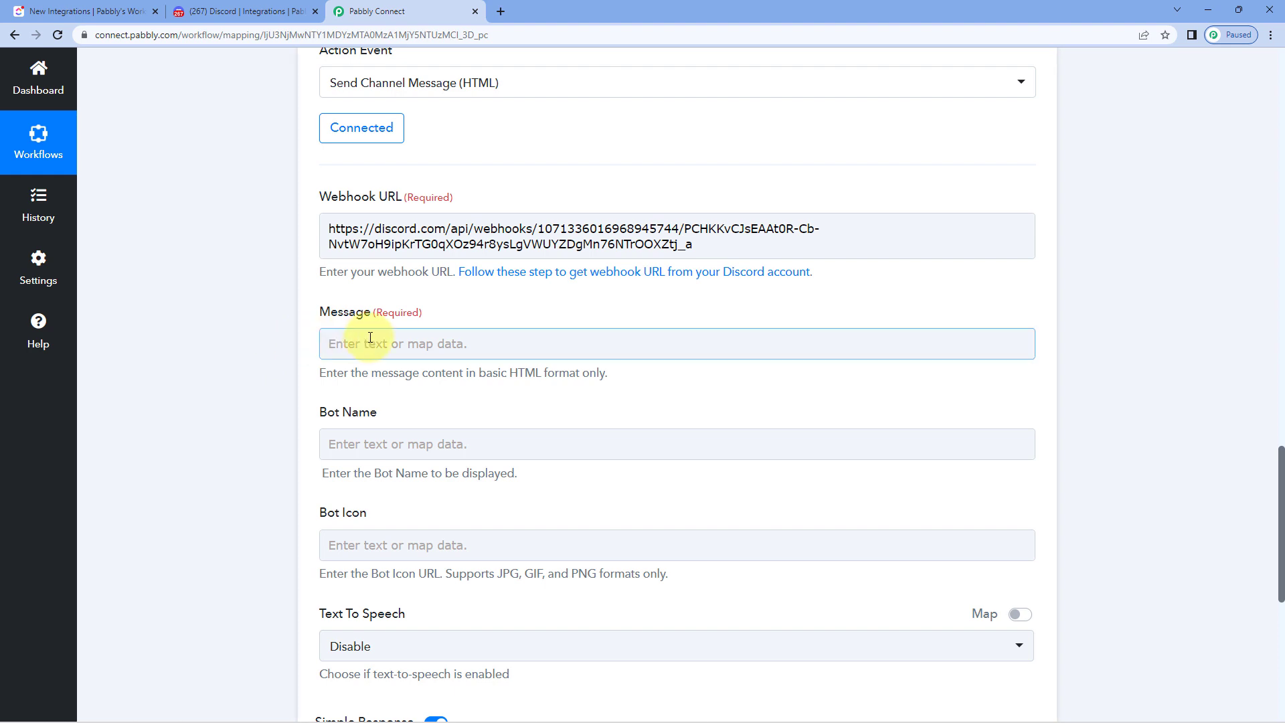
click(441, 342)
text(Hel)
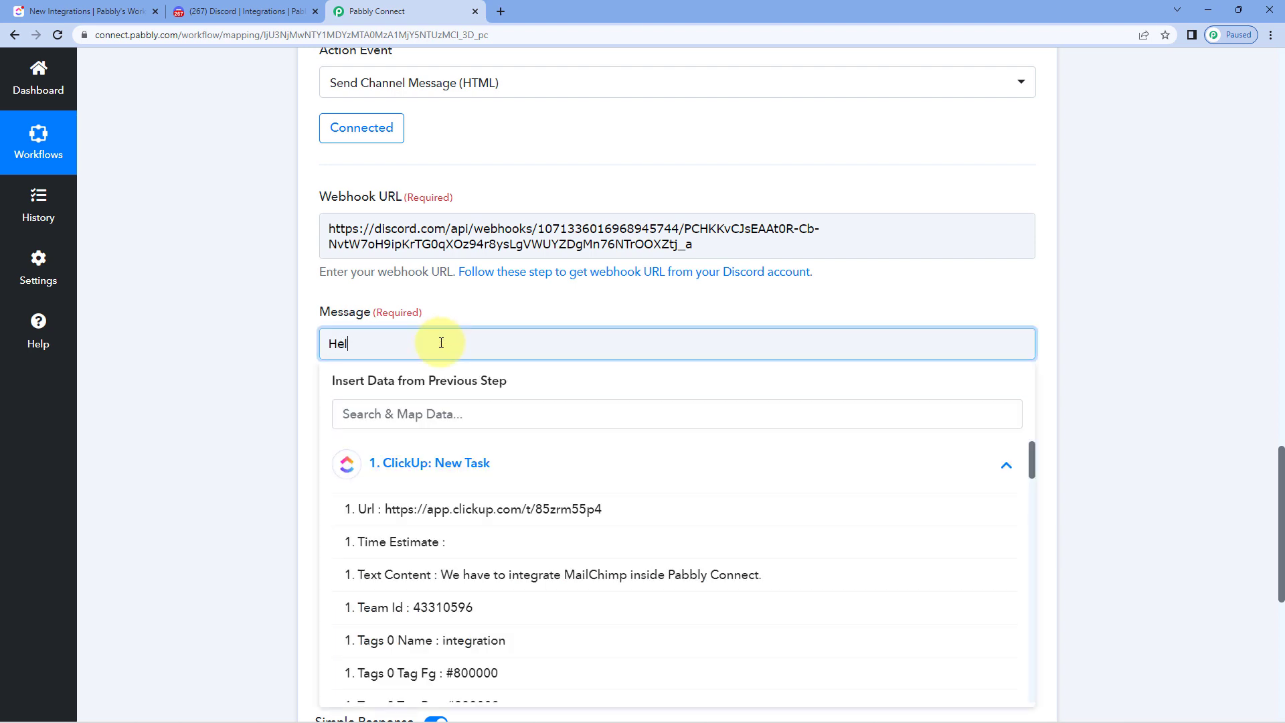
text(lo Team,)
key(Return)
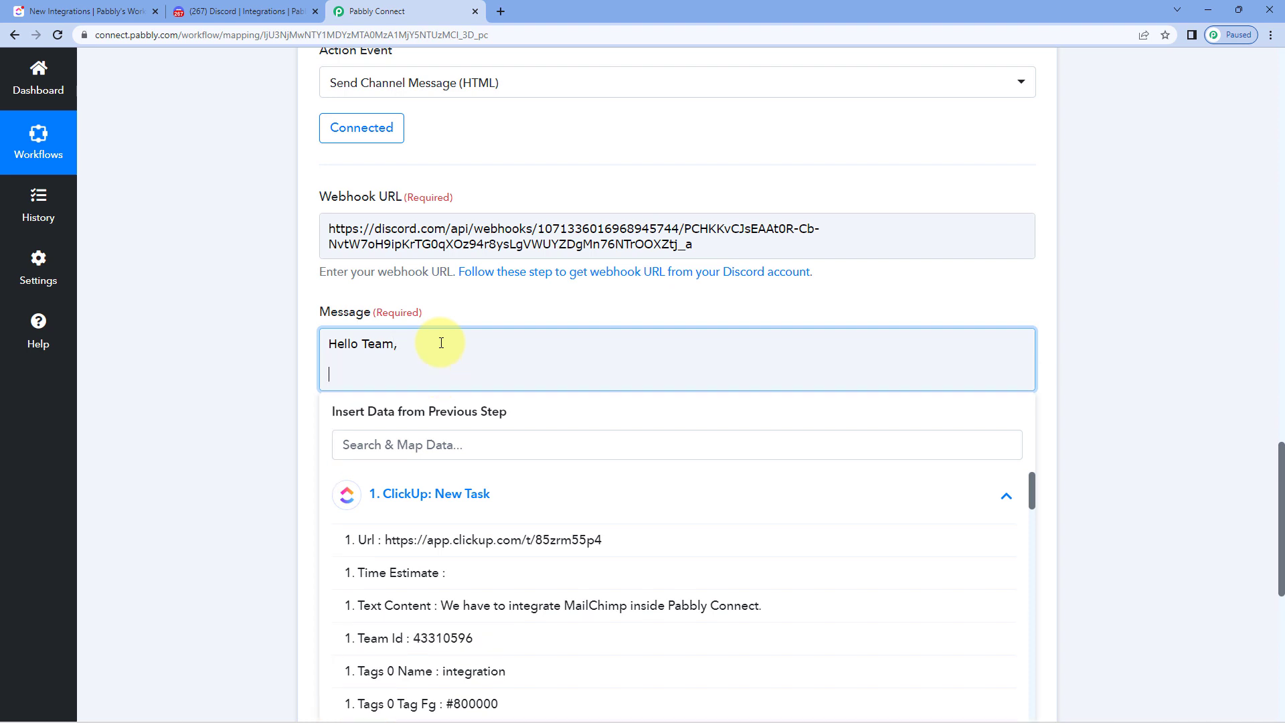
text(We have a new task:)
key(Return)
Add the labels "Task Name:", "Task Description:" and "Priority:" on separate lines of the Discord message
text(Task Name:)
key(Return)
text(Task Description:)
key(Return)
text(Priority:)
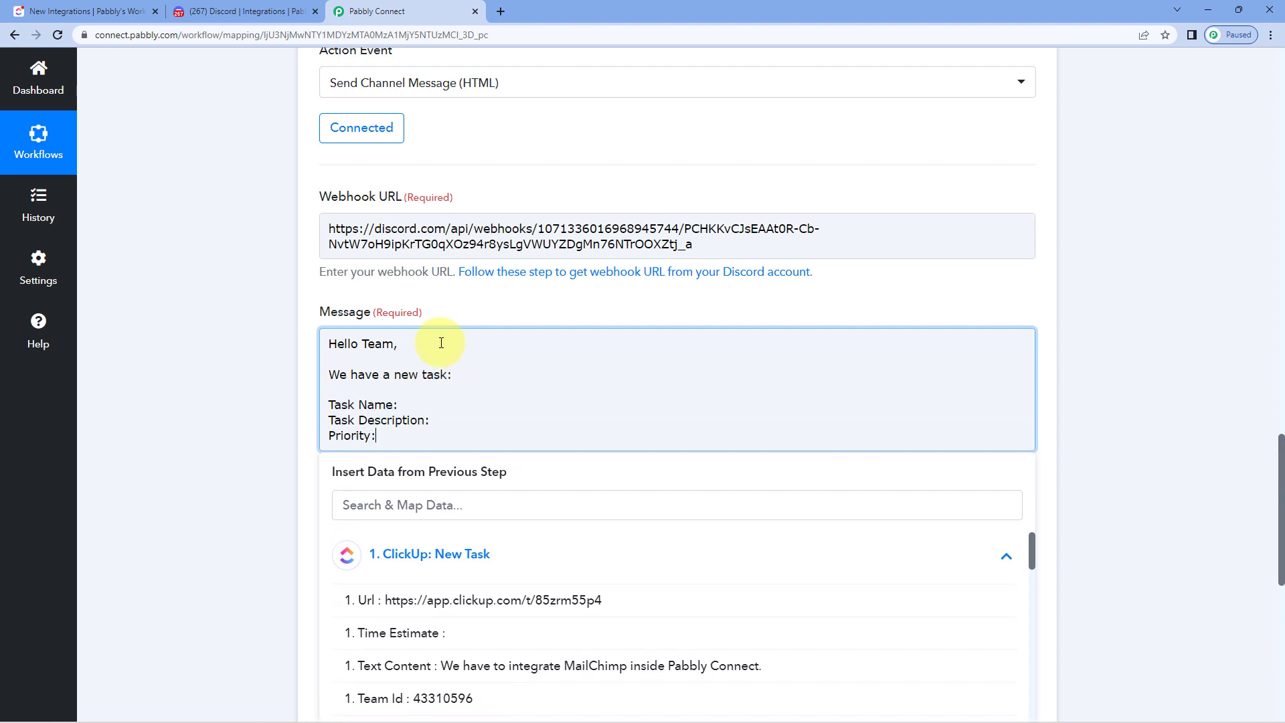
click(291, 395)
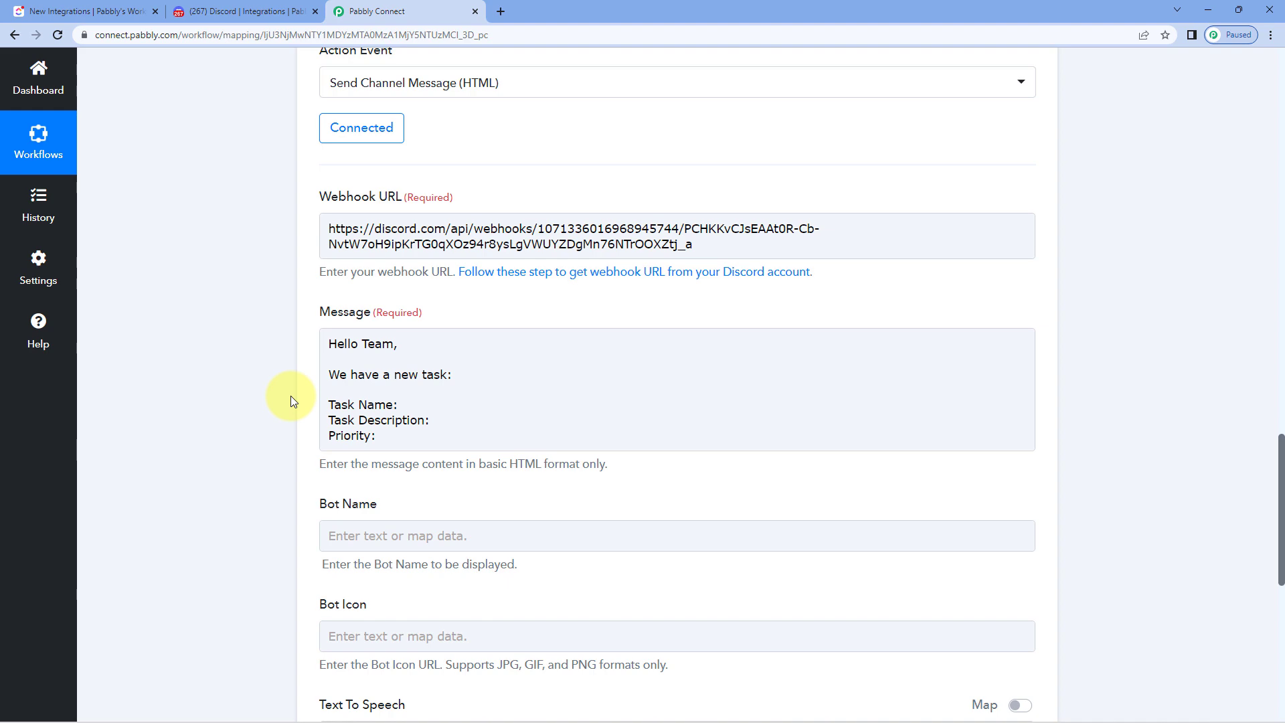
Check the ClickUp task list, and examine the Name, Text Content and Priority Priority fields in the trigger response in Pabbly Connect
click(142, 13)
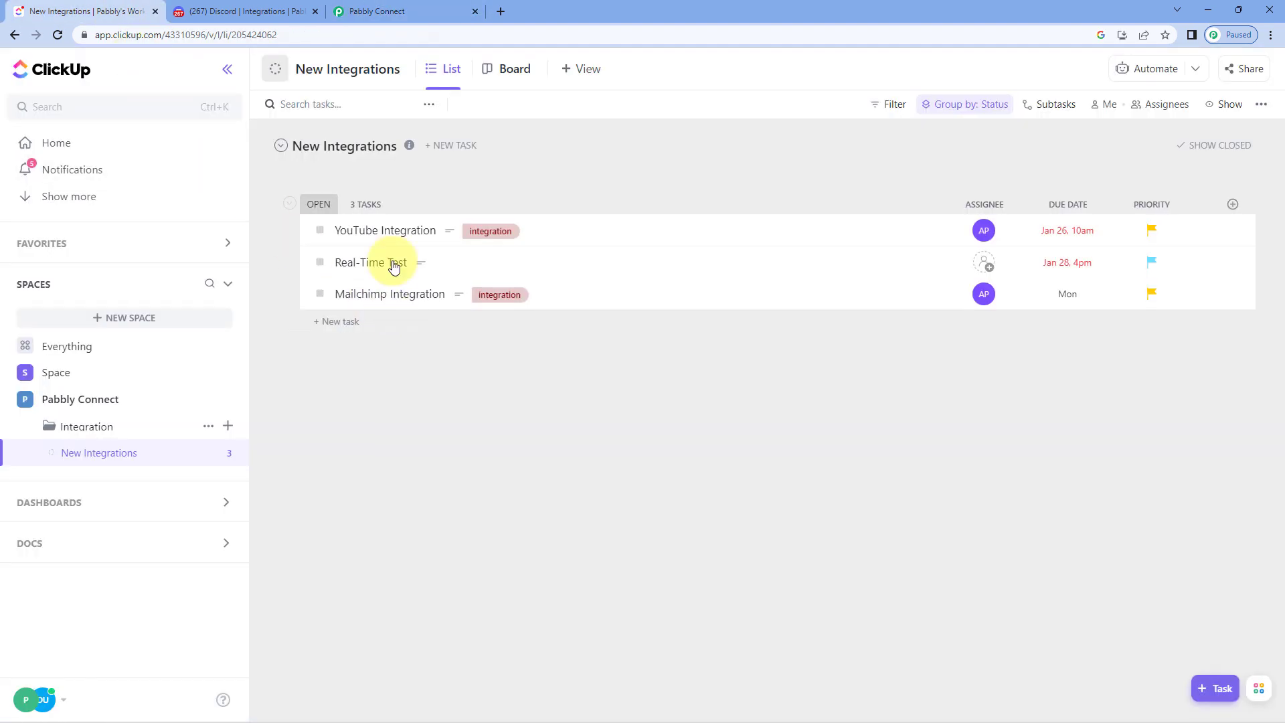
click(395, 11)
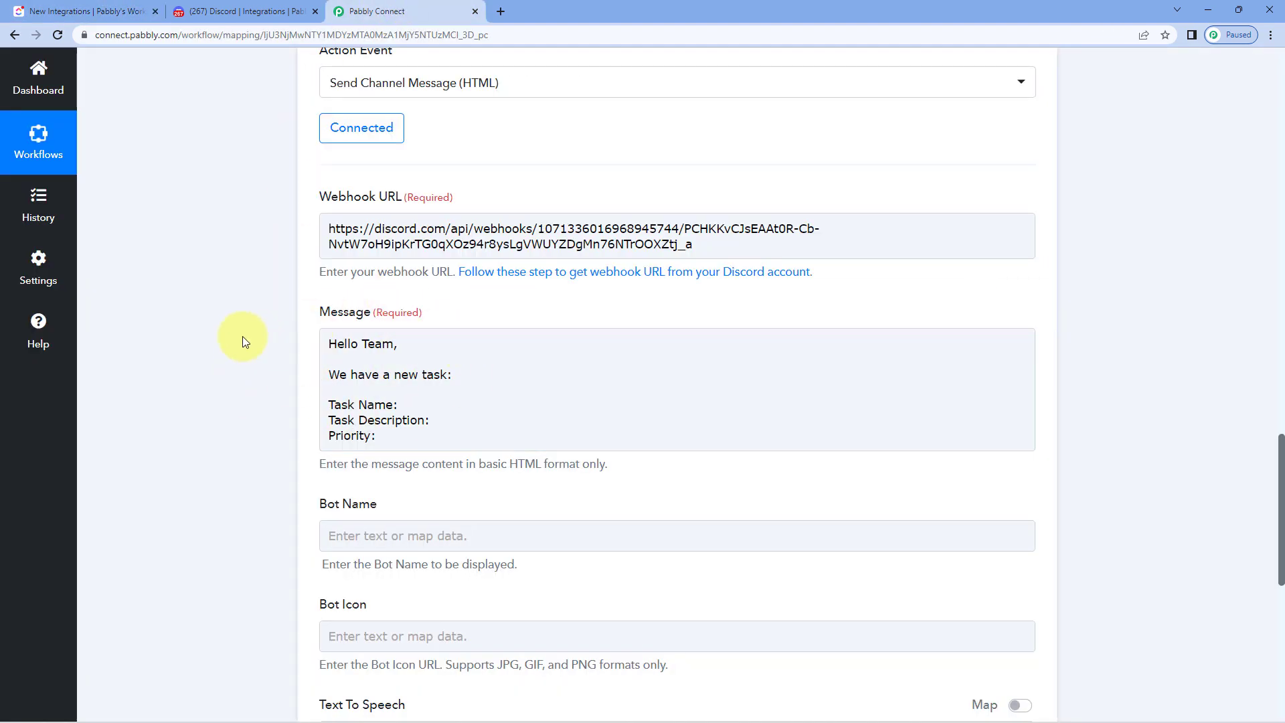
scroll(262, 342, up, 5)
scroll(288, 367, up, 10)
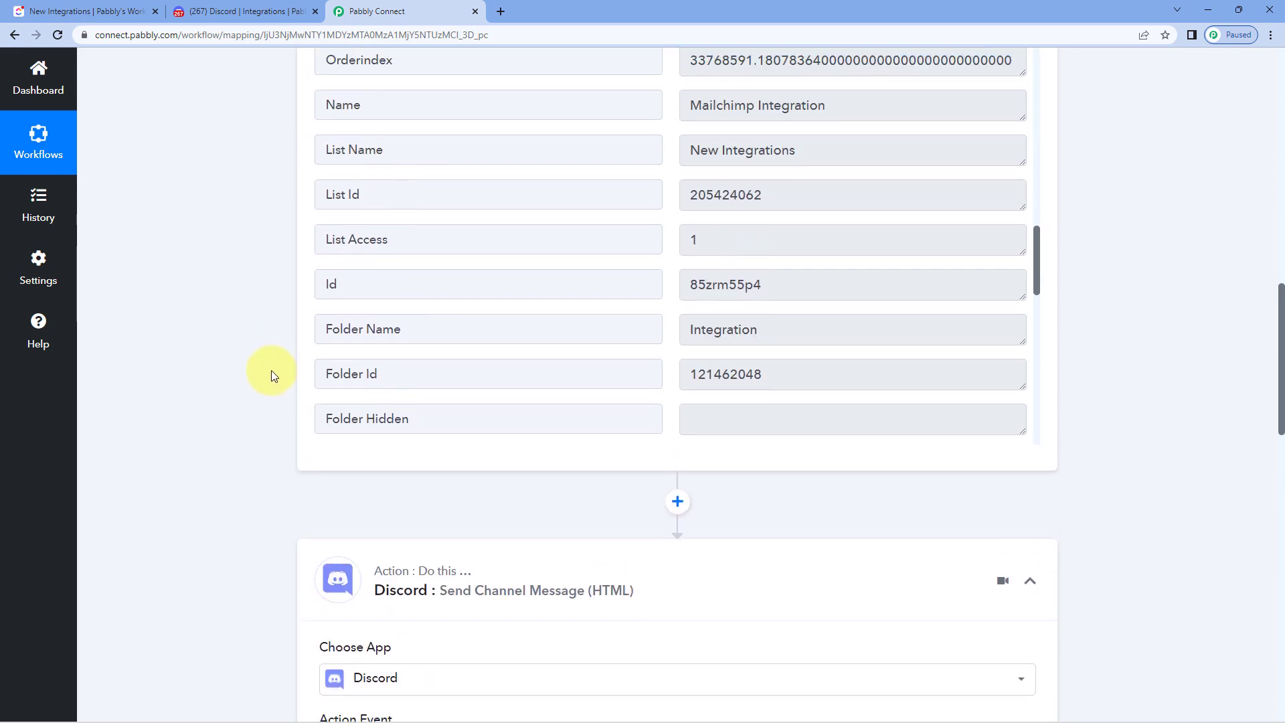
drag(881, 241, 682, 241)
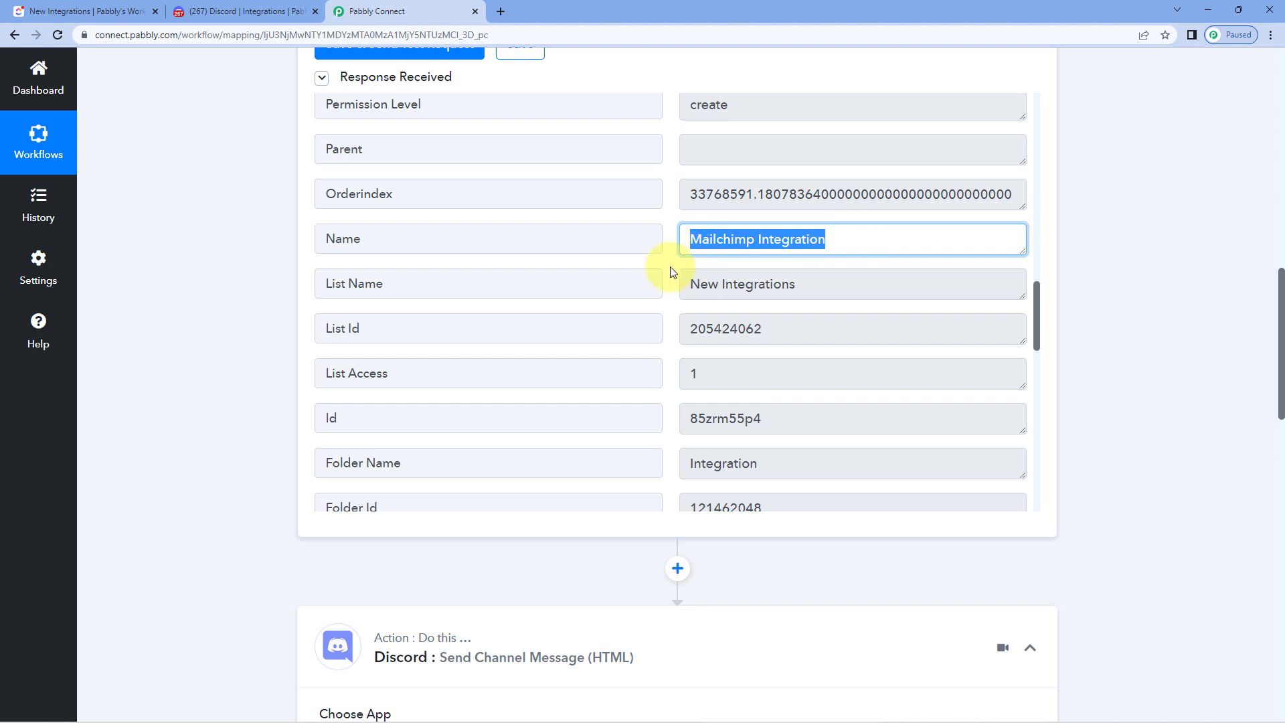
scroll(669, 272, up, 7)
scroll(671, 281, up, 10)
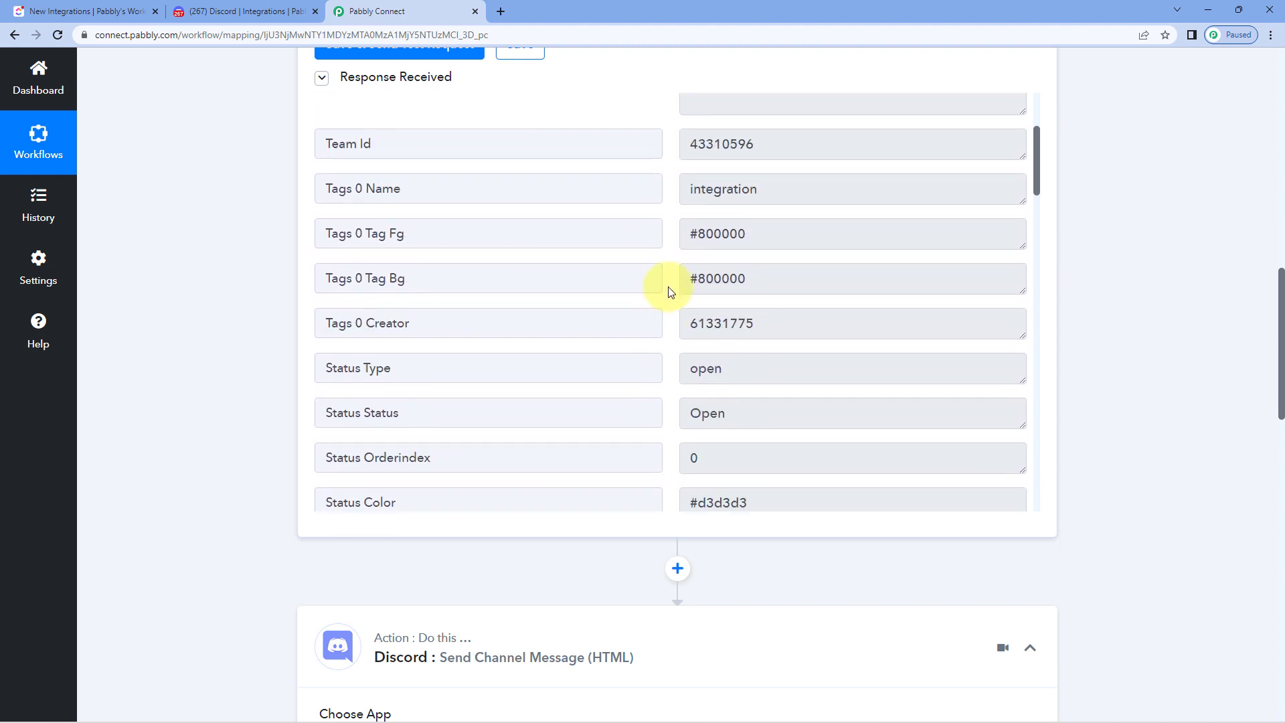
triple_click(723, 251)
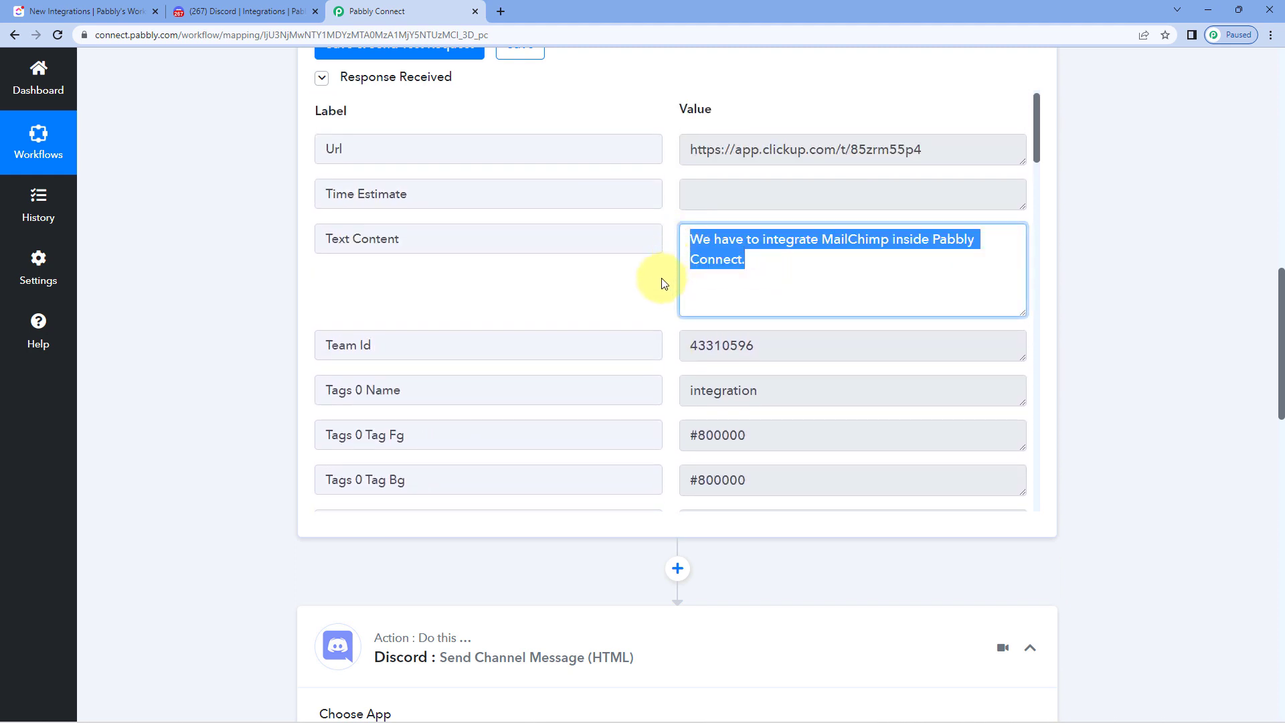
click(663, 283)
scroll(661, 280, down, 7)
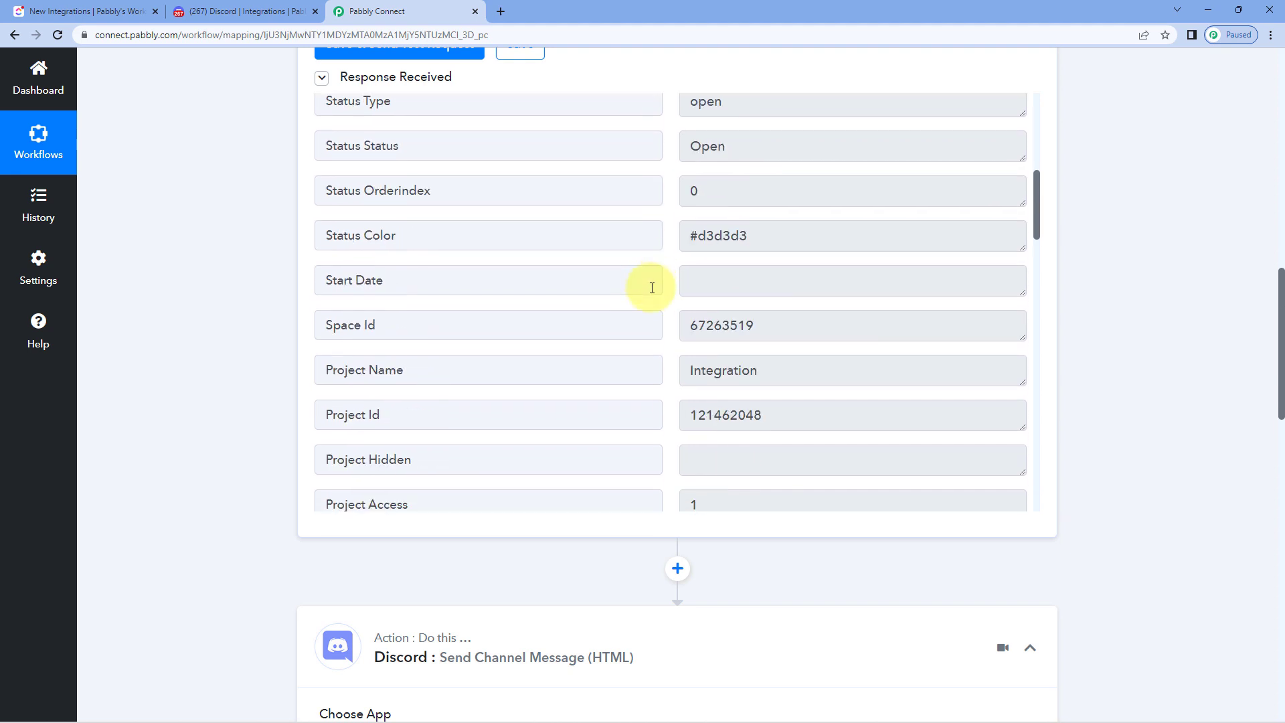
scroll(652, 288, down, 5)
triple_click(783, 277)
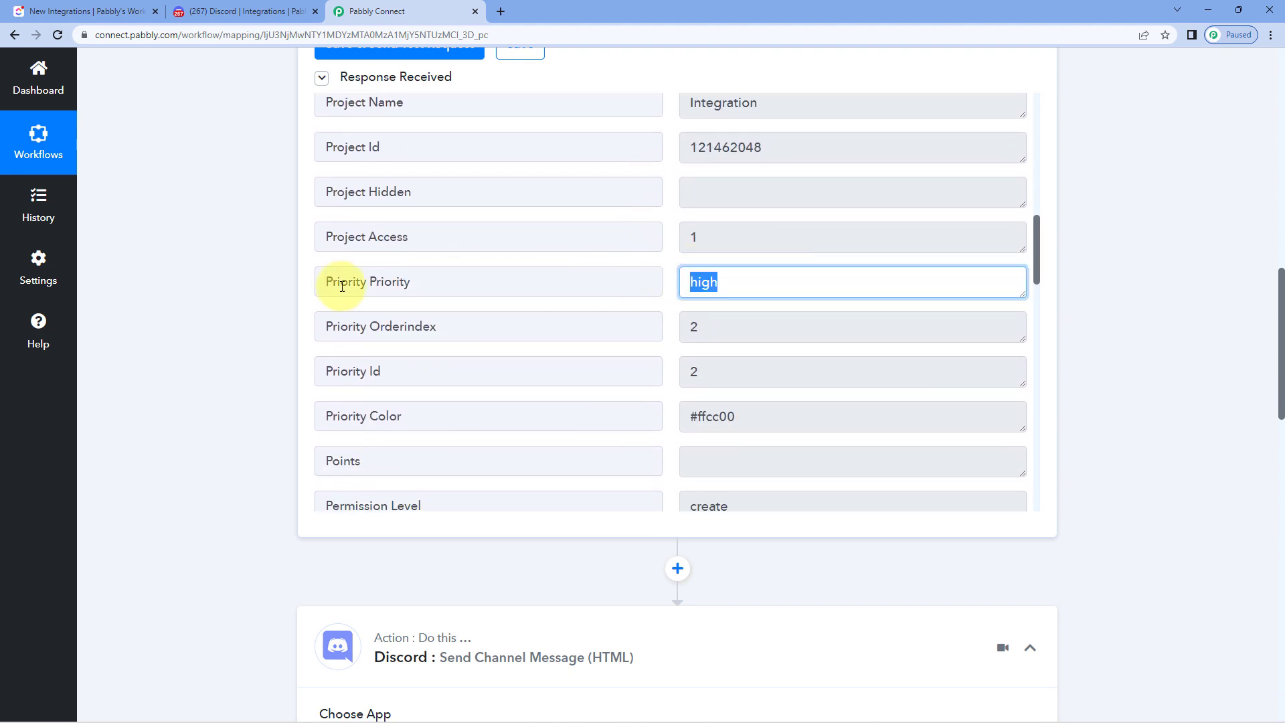
click(342, 287)
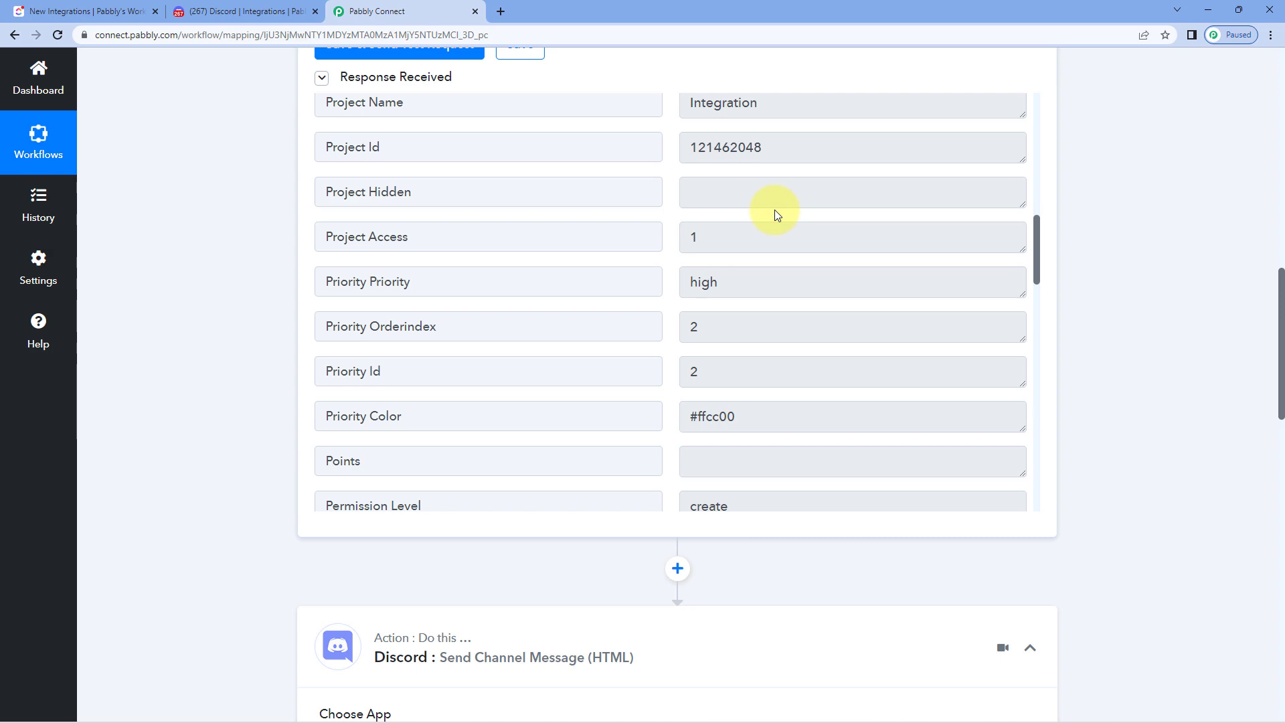
Map the ClickUp Name field after "Task Name:" in the Discord message
scroll(226, 279, down, 8)
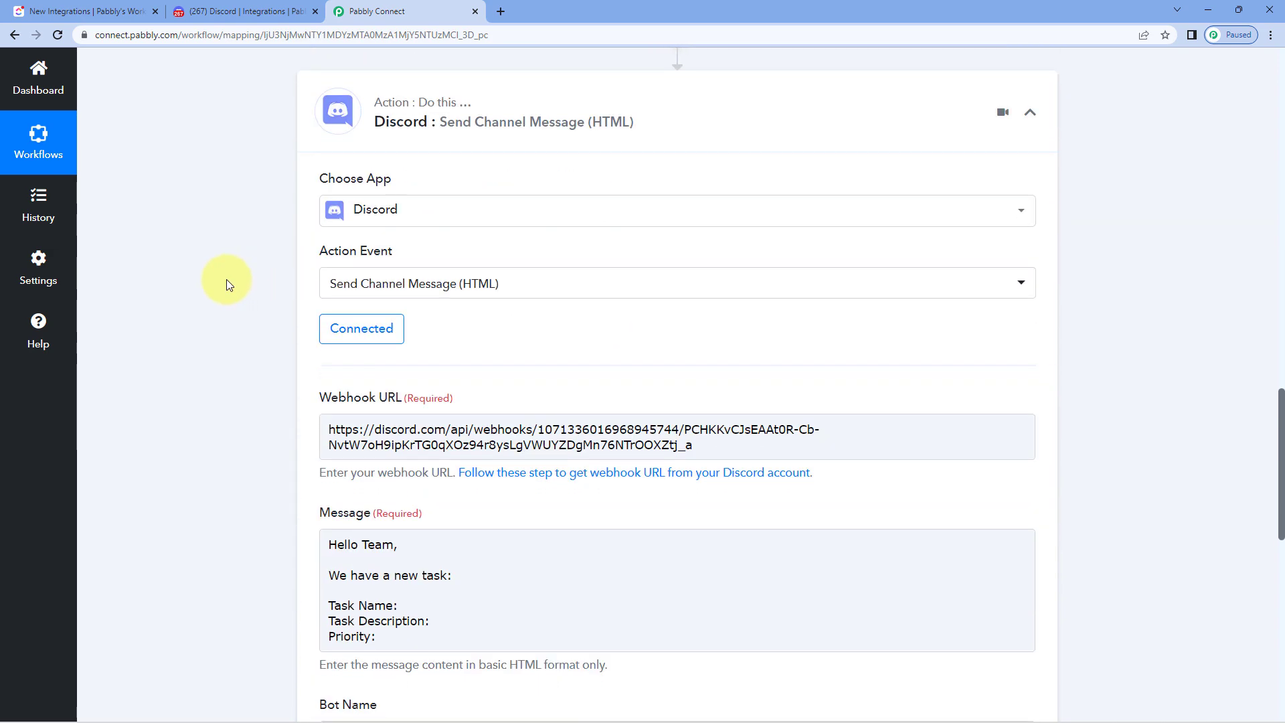
scroll(227, 279, down, 4)
click(341, 277)
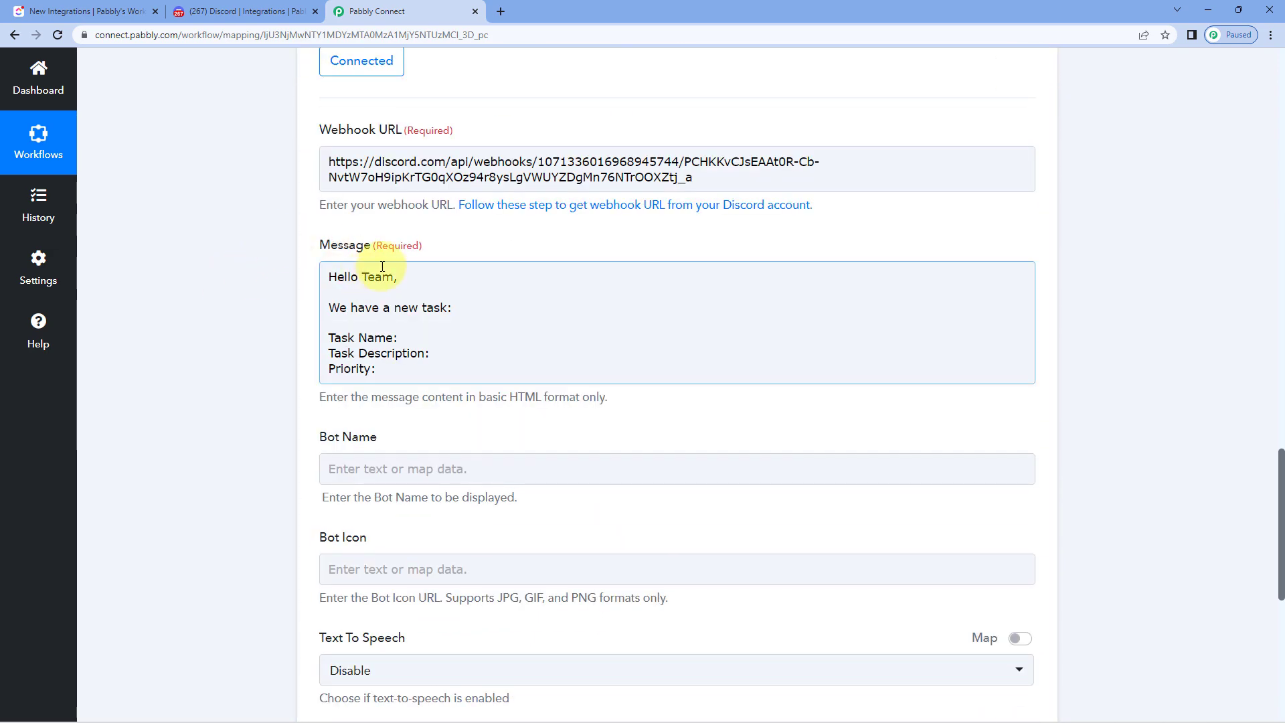
click(422, 341)
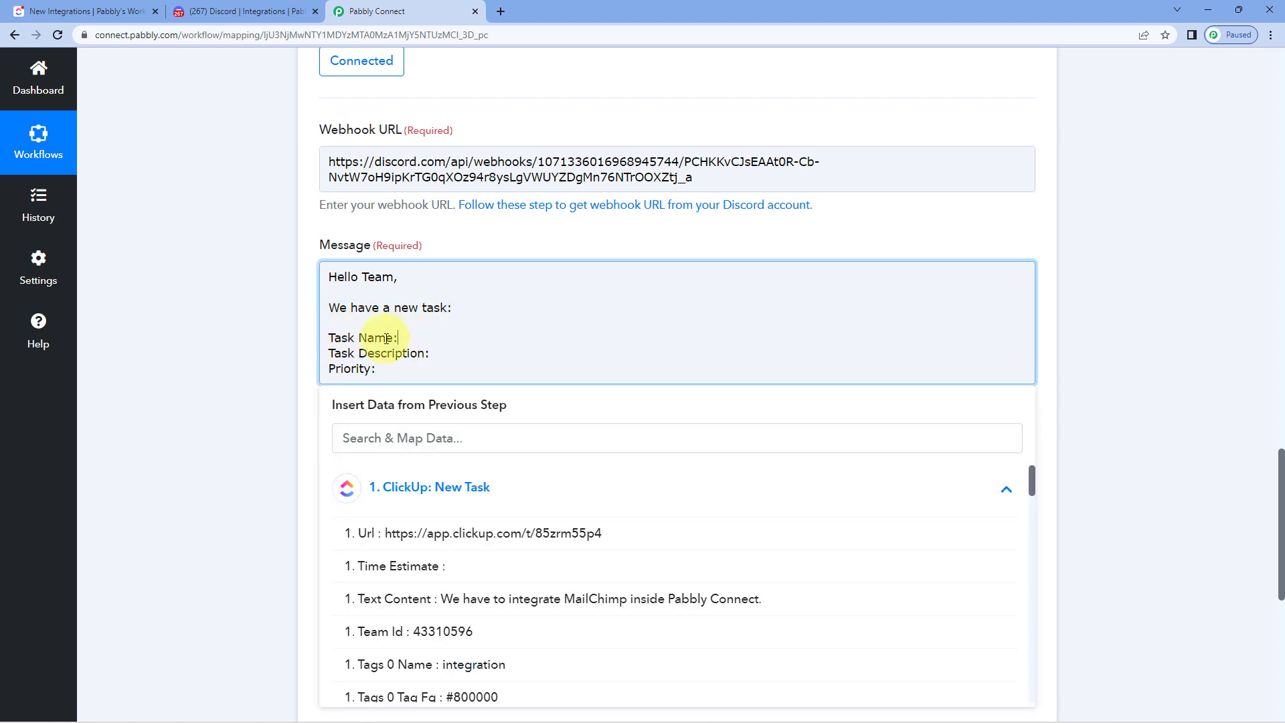
scroll(279, 327, down, 3)
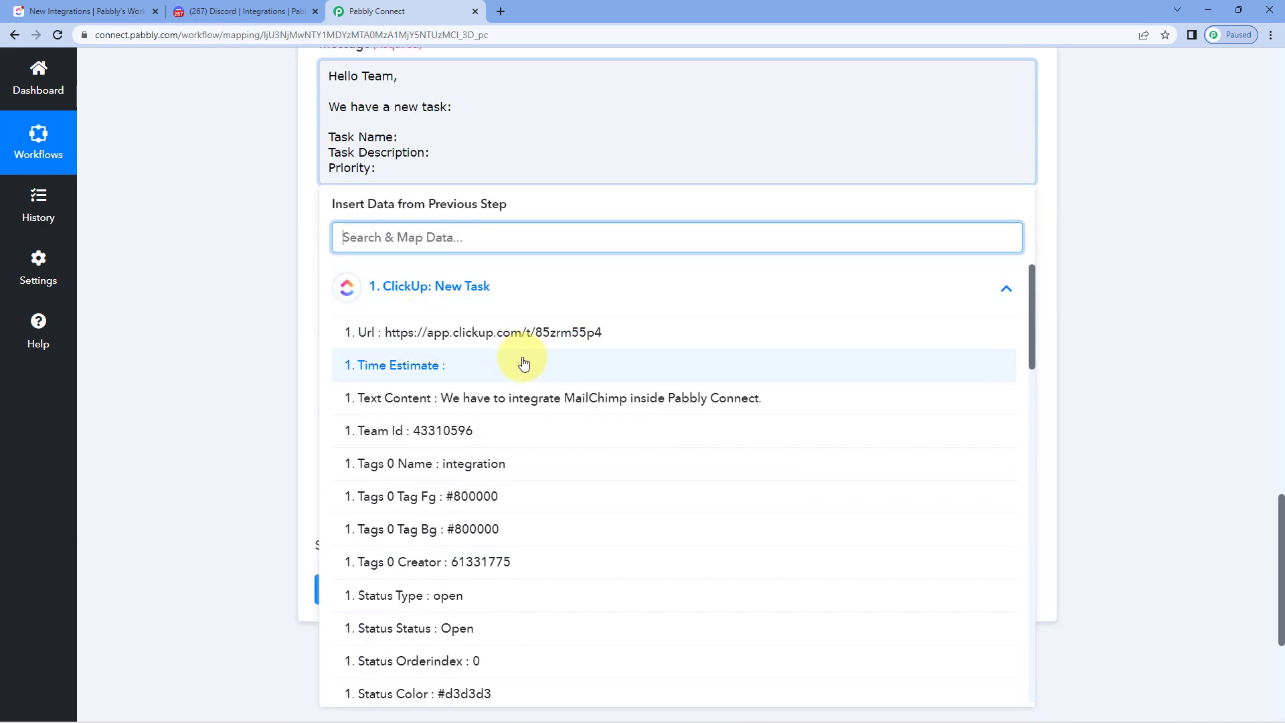
scroll(524, 365, down, 8)
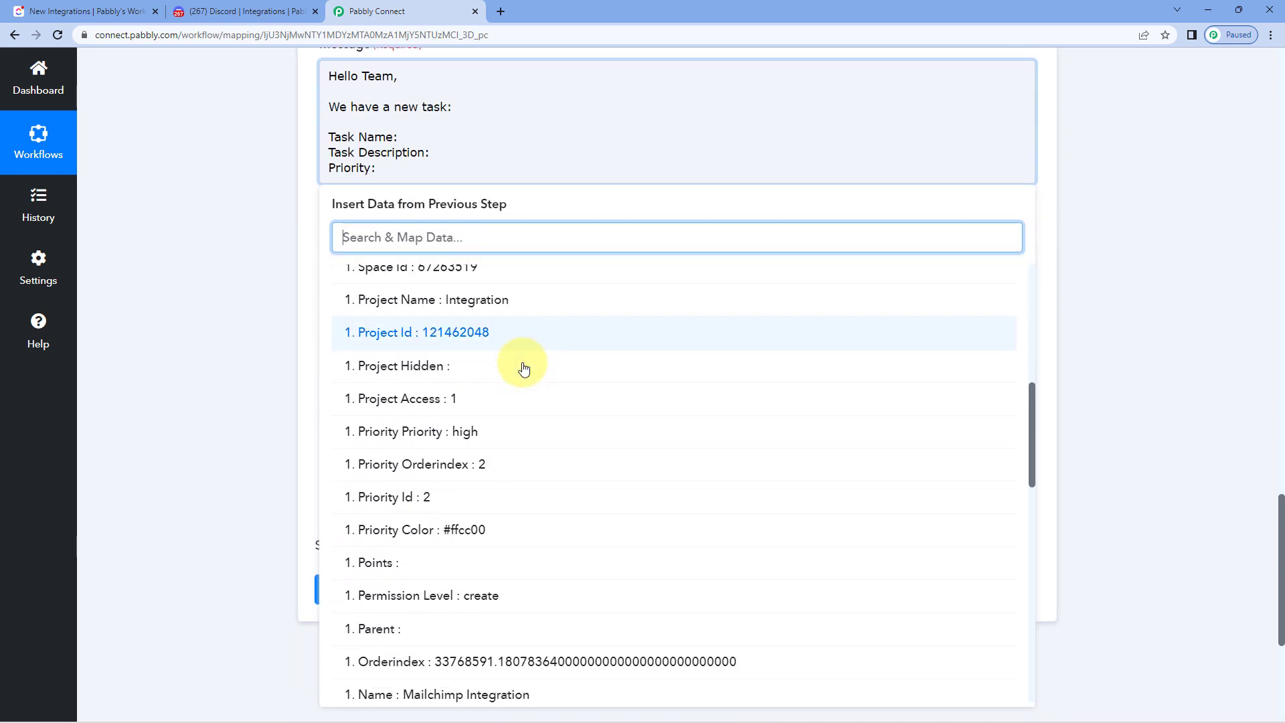
scroll(522, 365, down, 4)
click(528, 450)
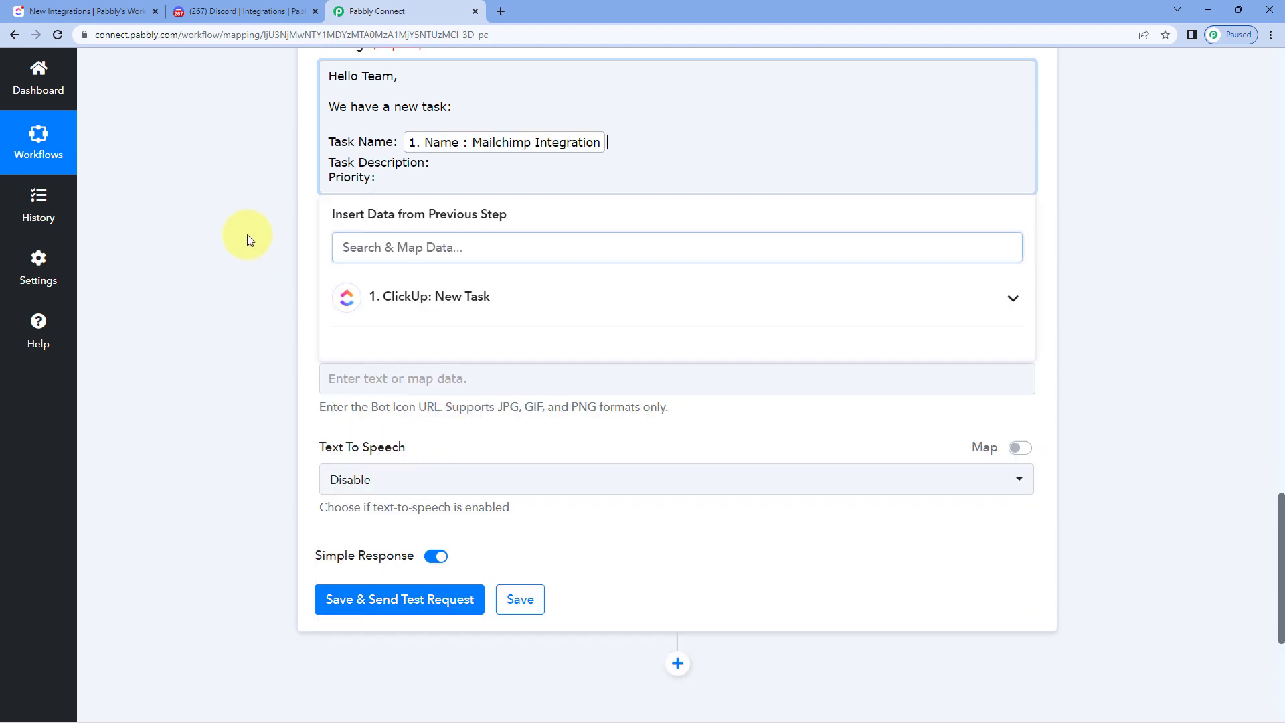
Map the ClickUp Text Content field after "Task Description:" in the Discord message
click(246, 229)
click(445, 166)
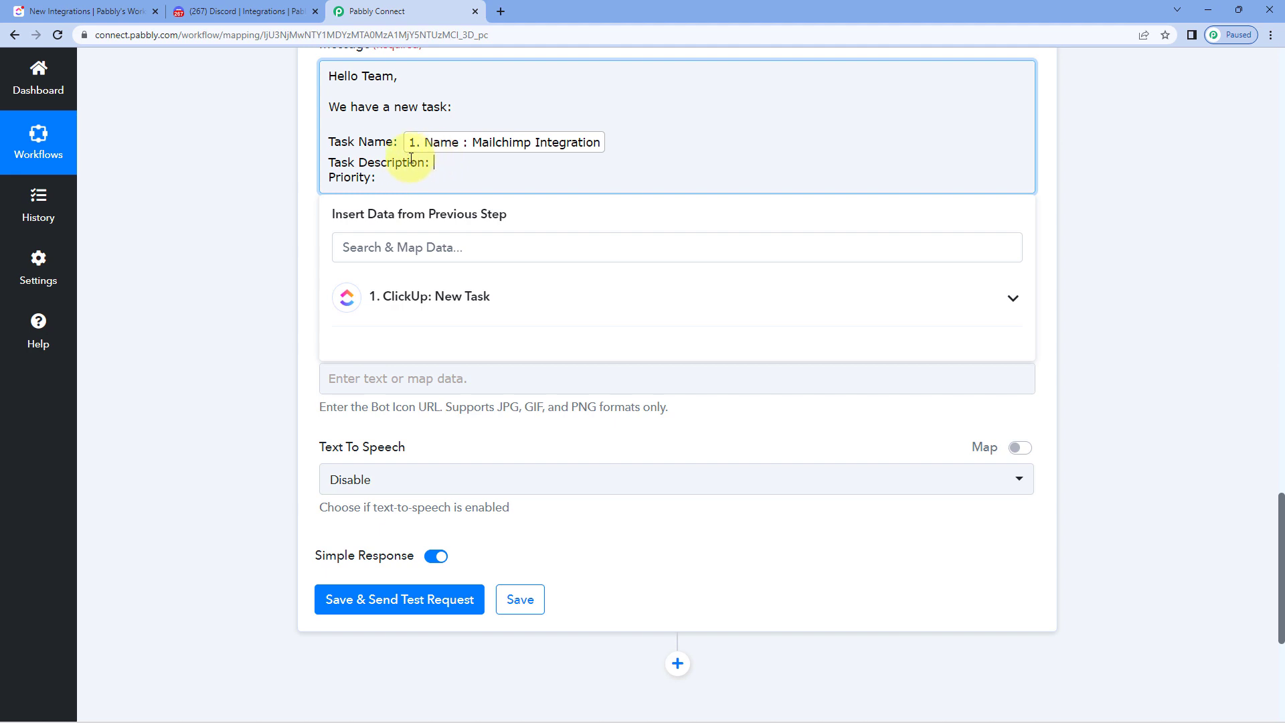
click(503, 295)
click(499, 410)
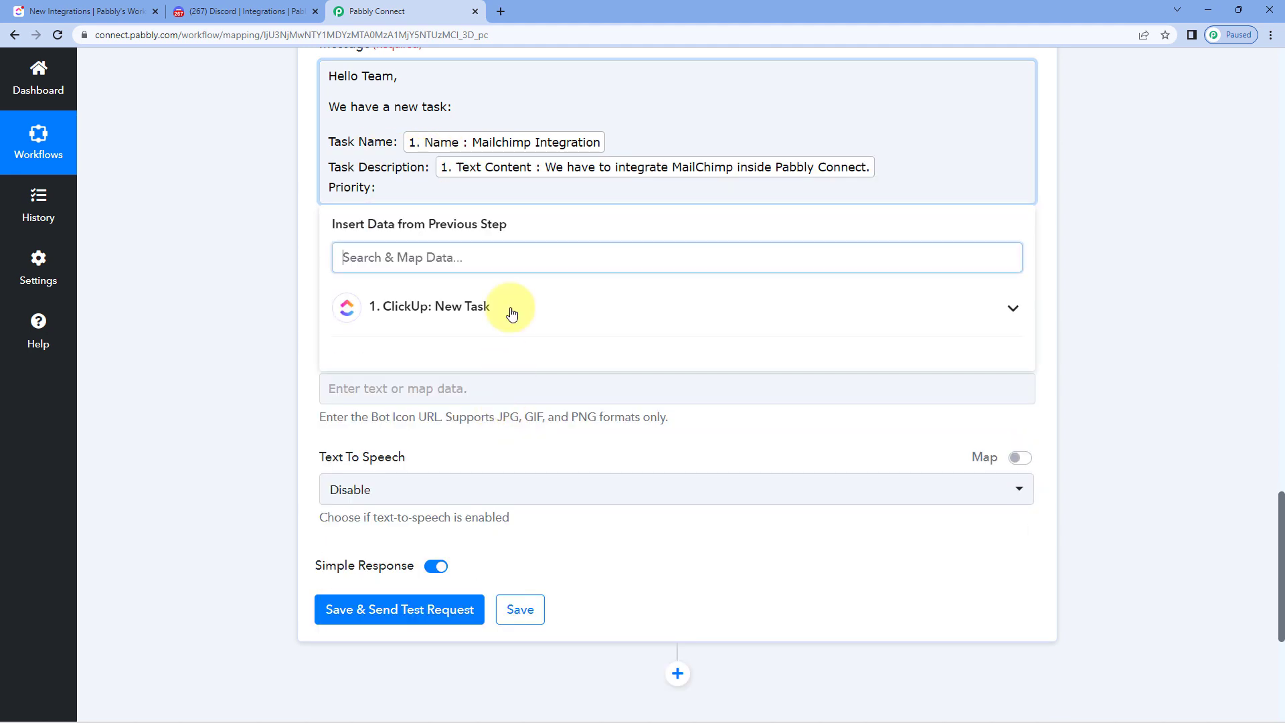
Map the ClickUp Priority Priority field after "Priority:" in the Discord message
click(304, 216)
click(437, 200)
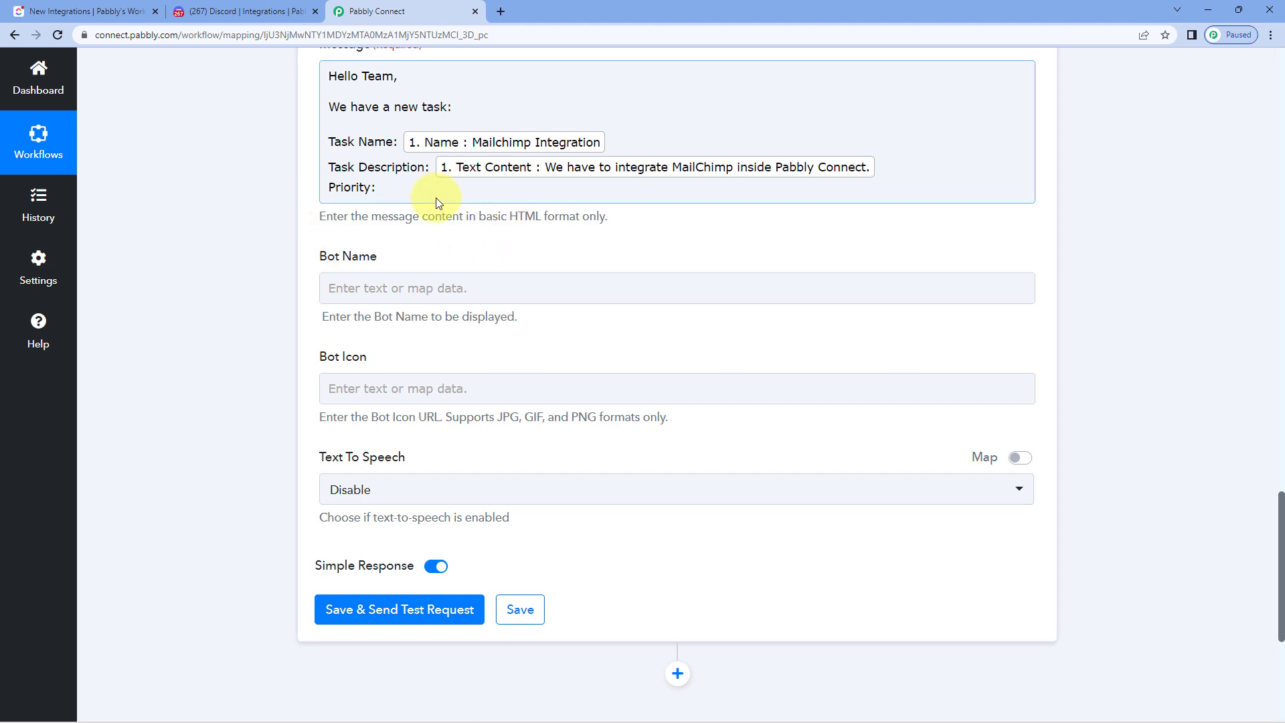
click(421, 189)
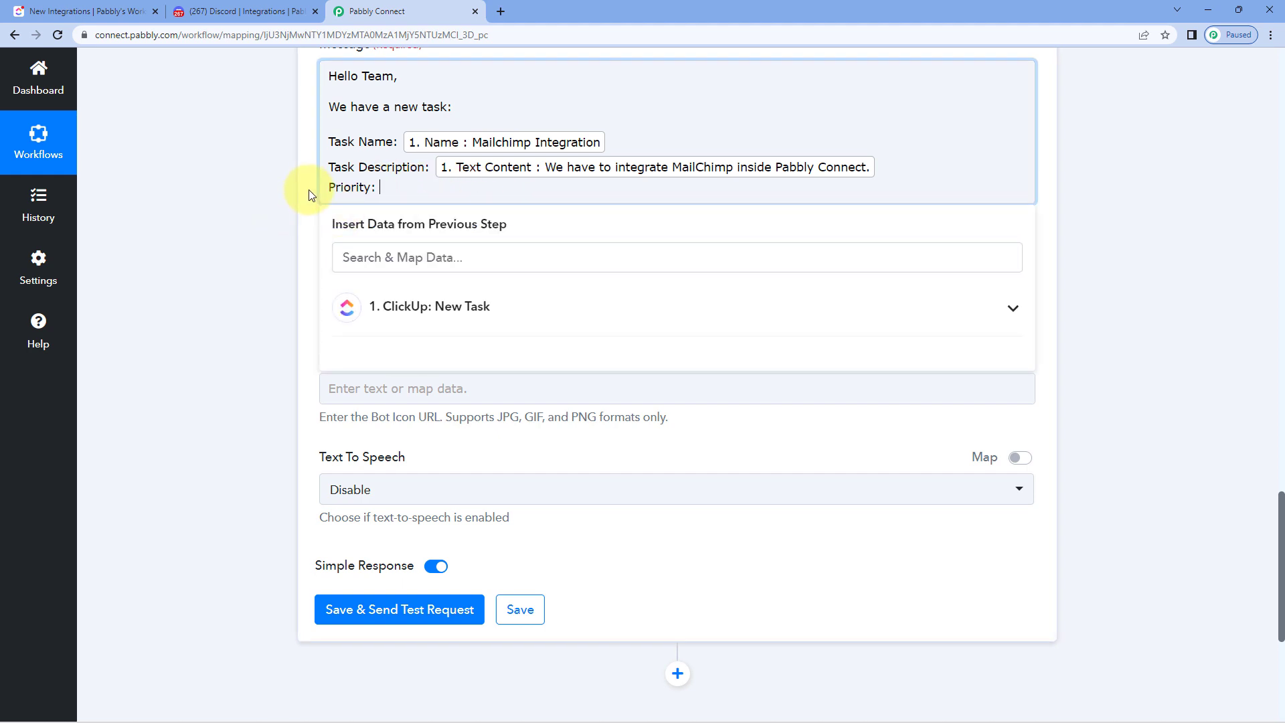
click(490, 319)
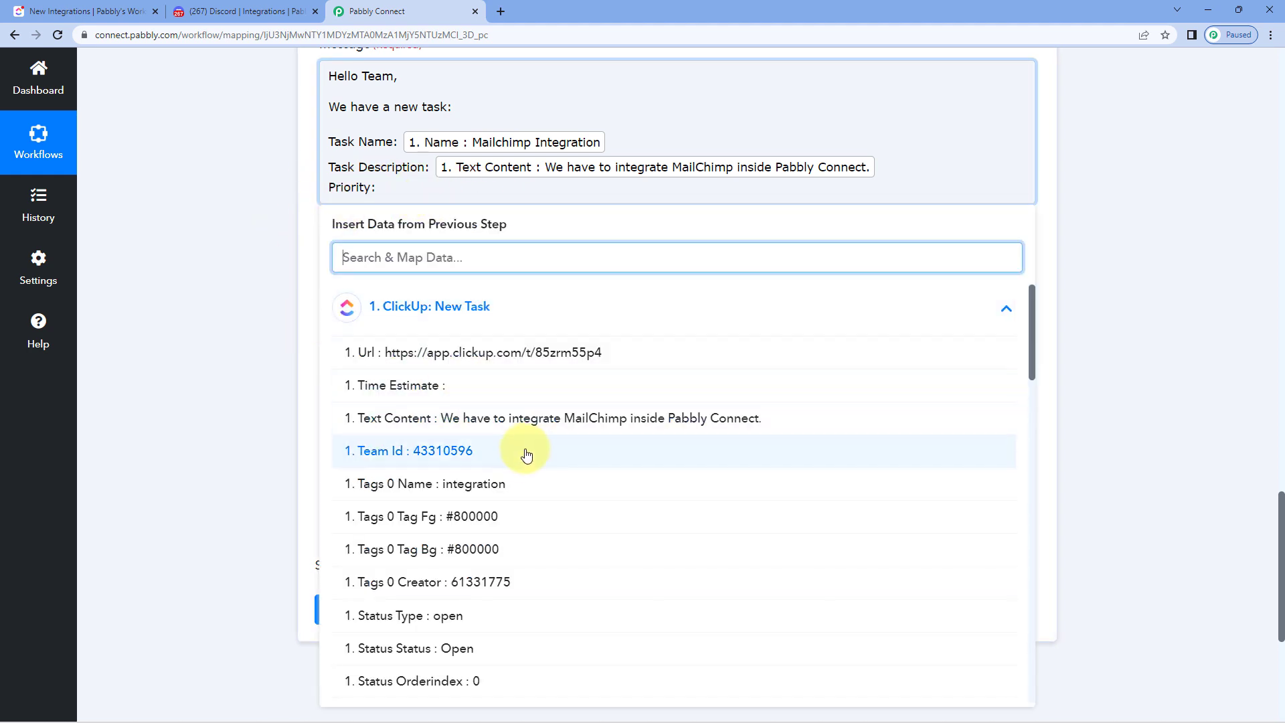
scroll(525, 450, down, 6)
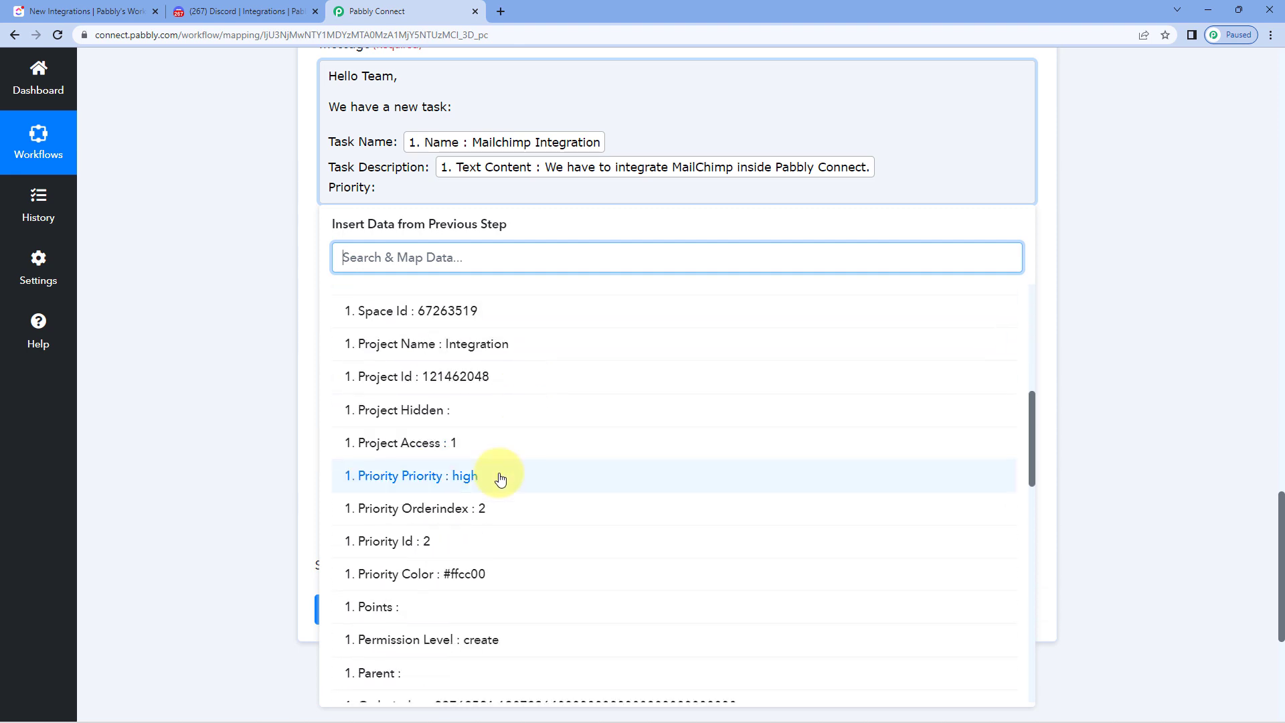
click(500, 479)
click(242, 279)
scroll(243, 279, up, 2)
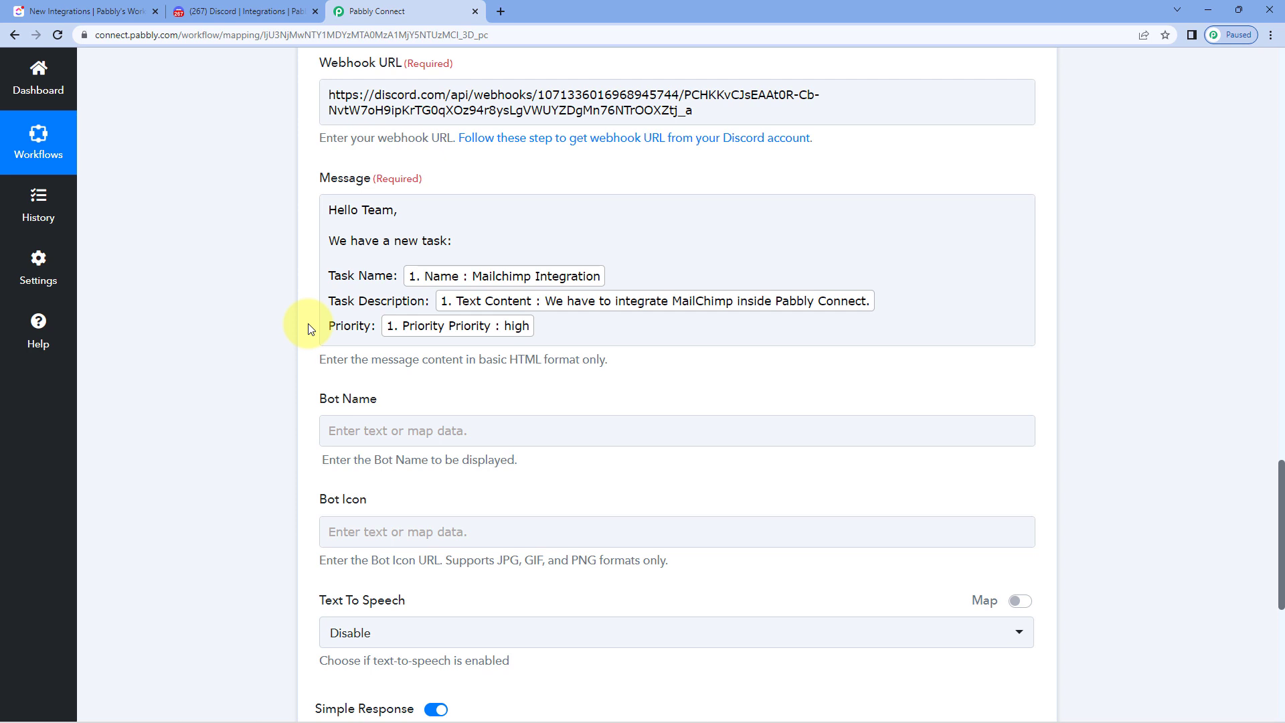
Set the Discord action's Bot Name to "ClickUp"
scroll(308, 328, down, 3)
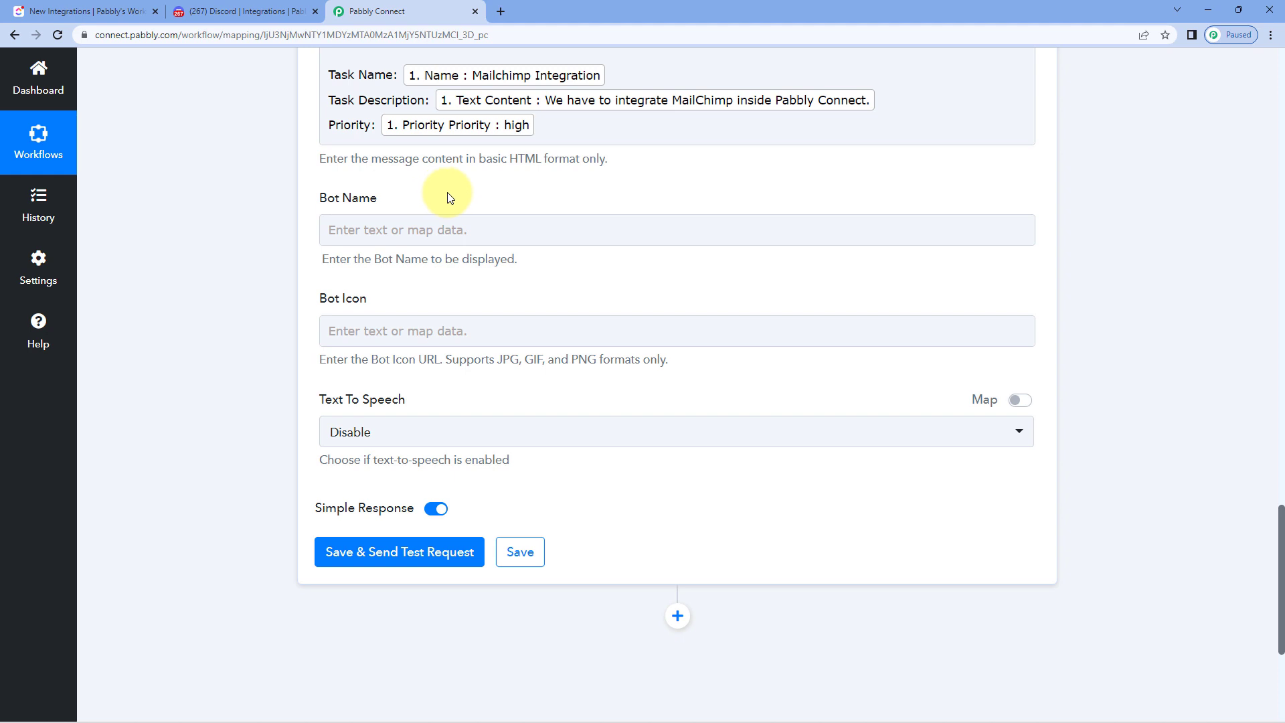
click(390, 225)
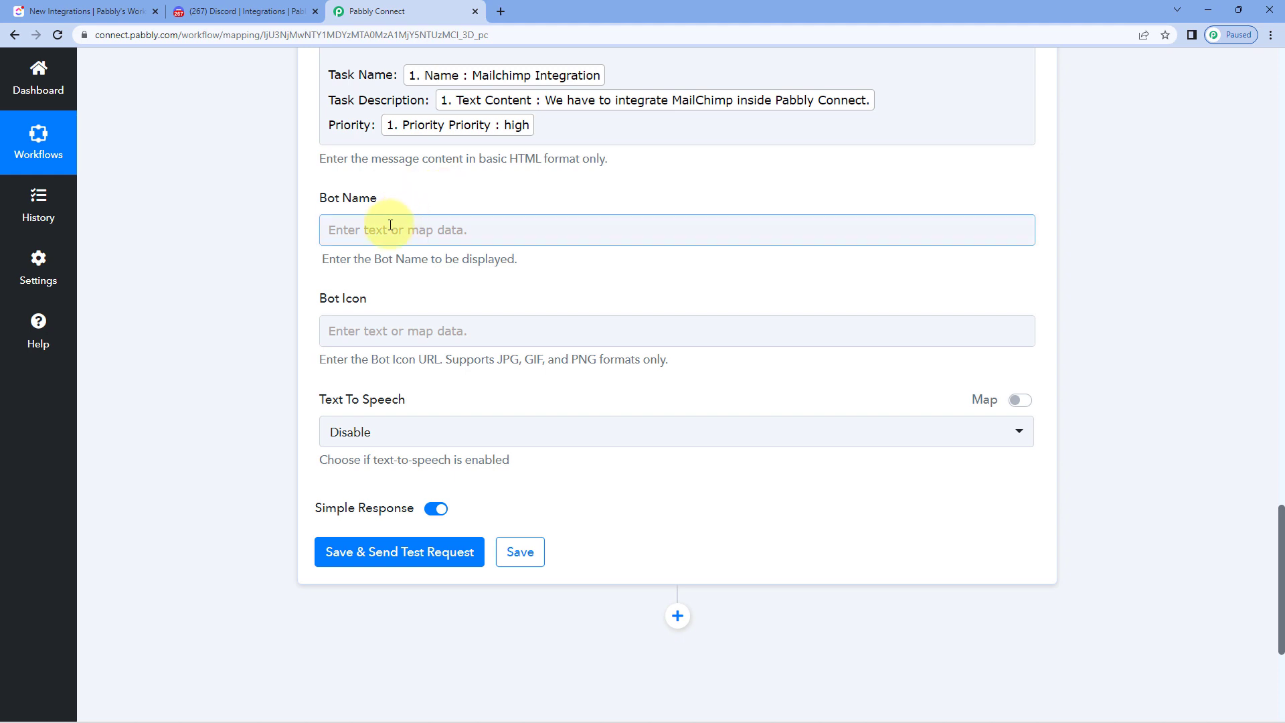
click(390, 225)
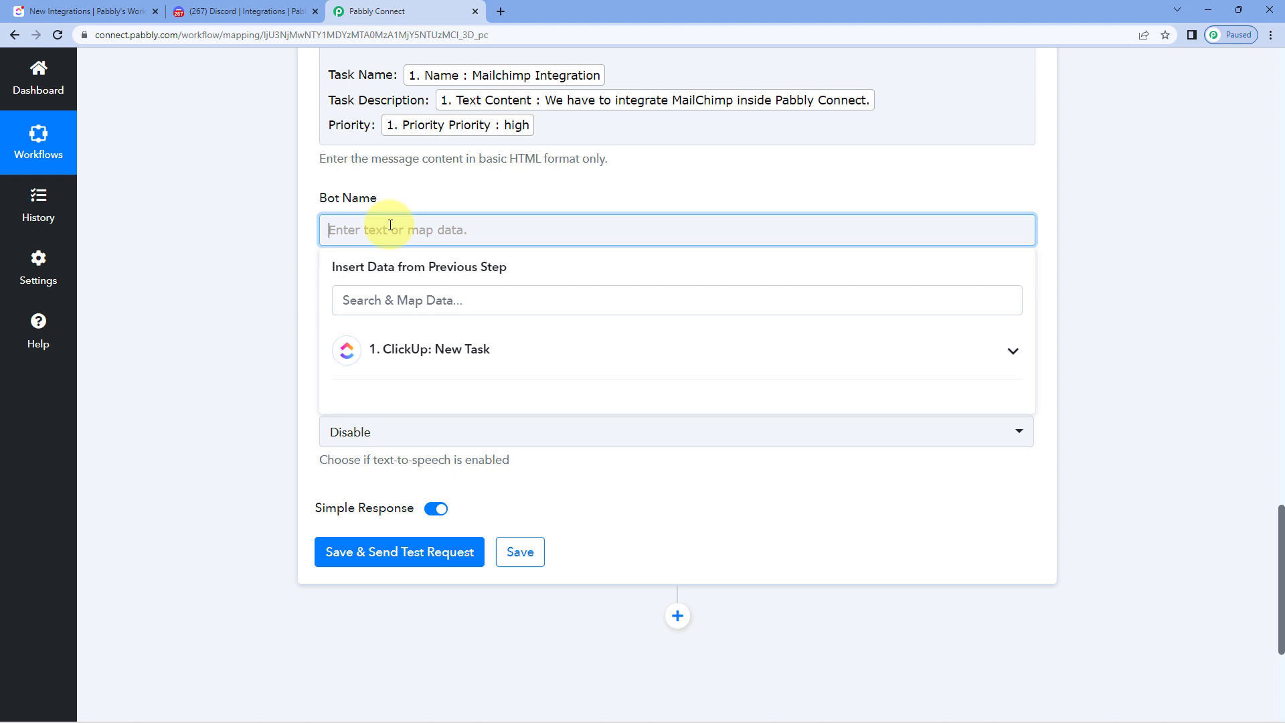
text(ClickUp)
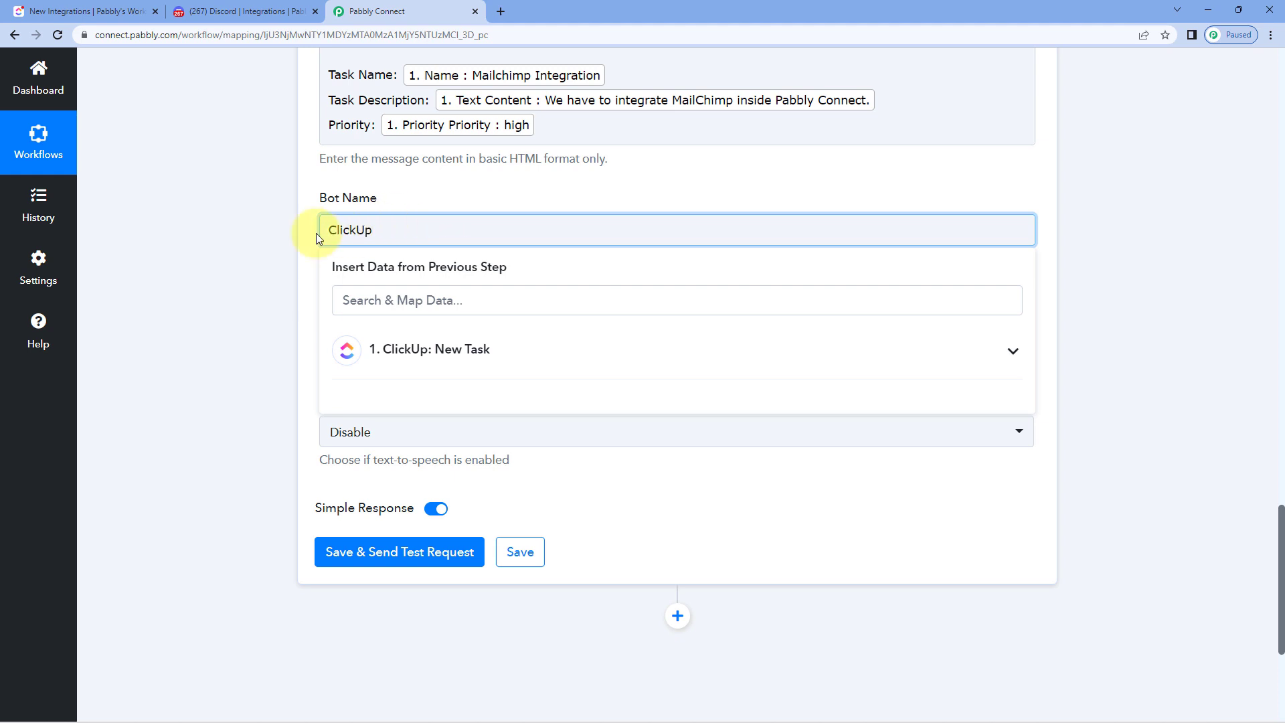
click(283, 264)
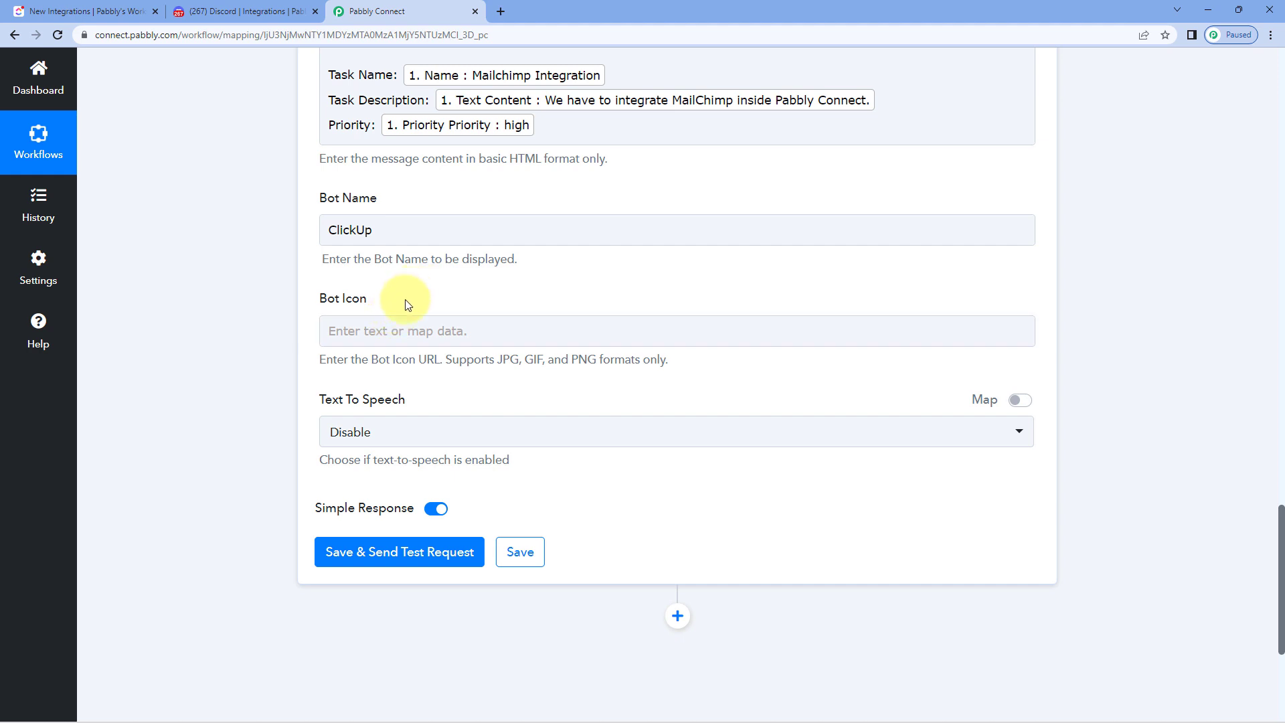
Leave the Bot Icon empty, save the Discord action and send a test request
click(404, 333)
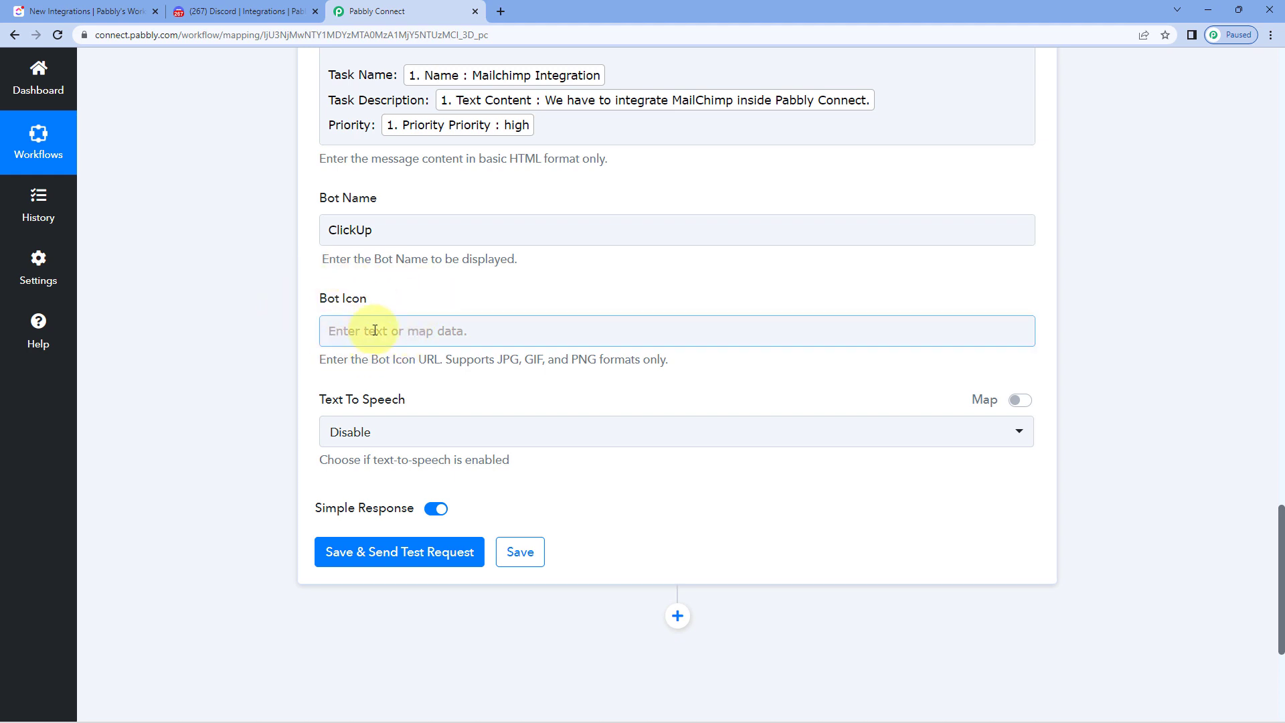
scroll(378, 332, down, 2)
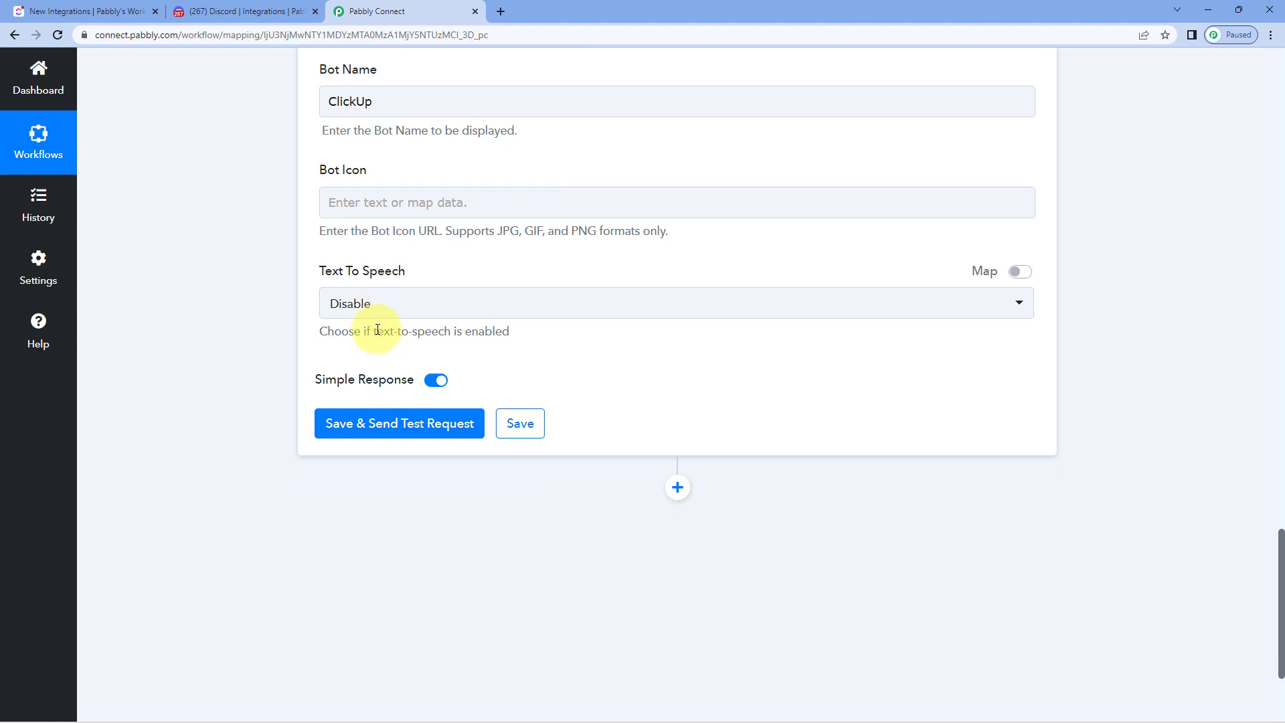
click(378, 420)
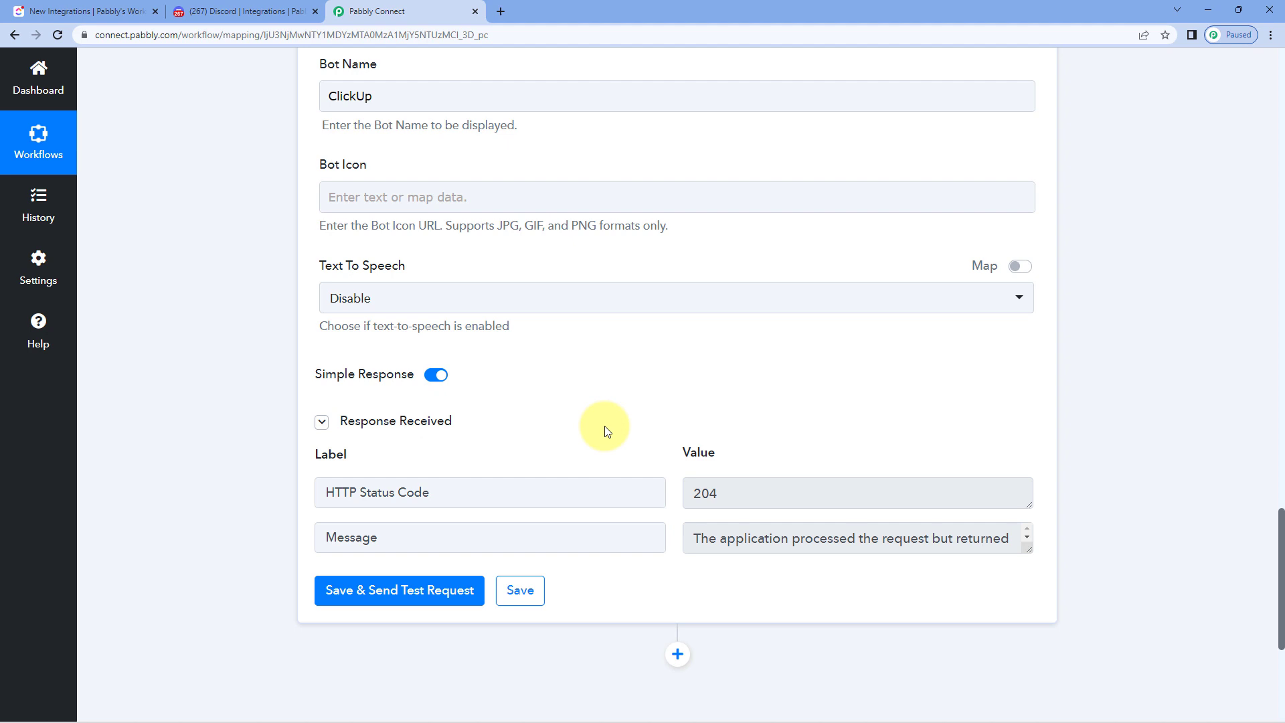
Review the mapped message, switch to Discord and leave the server settings to check the #new-tasks channel for the test message
scroll(607, 408, up, 6)
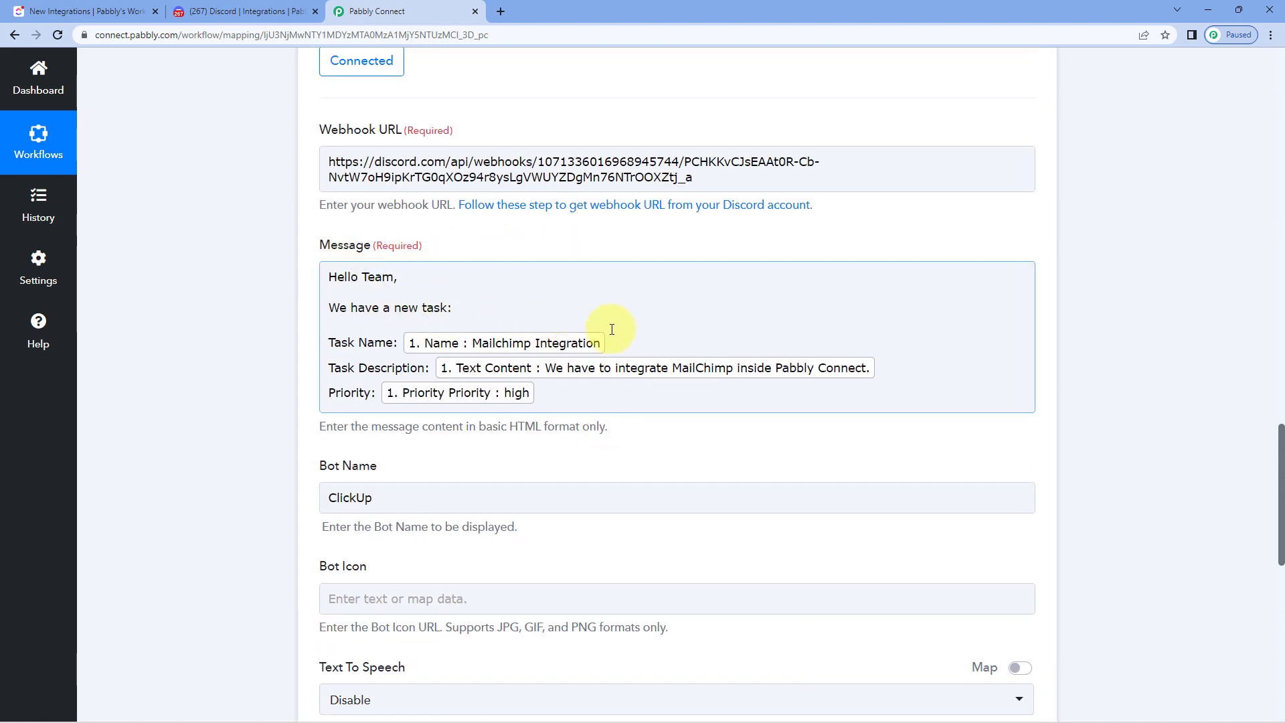
key(ctrl+Tab)
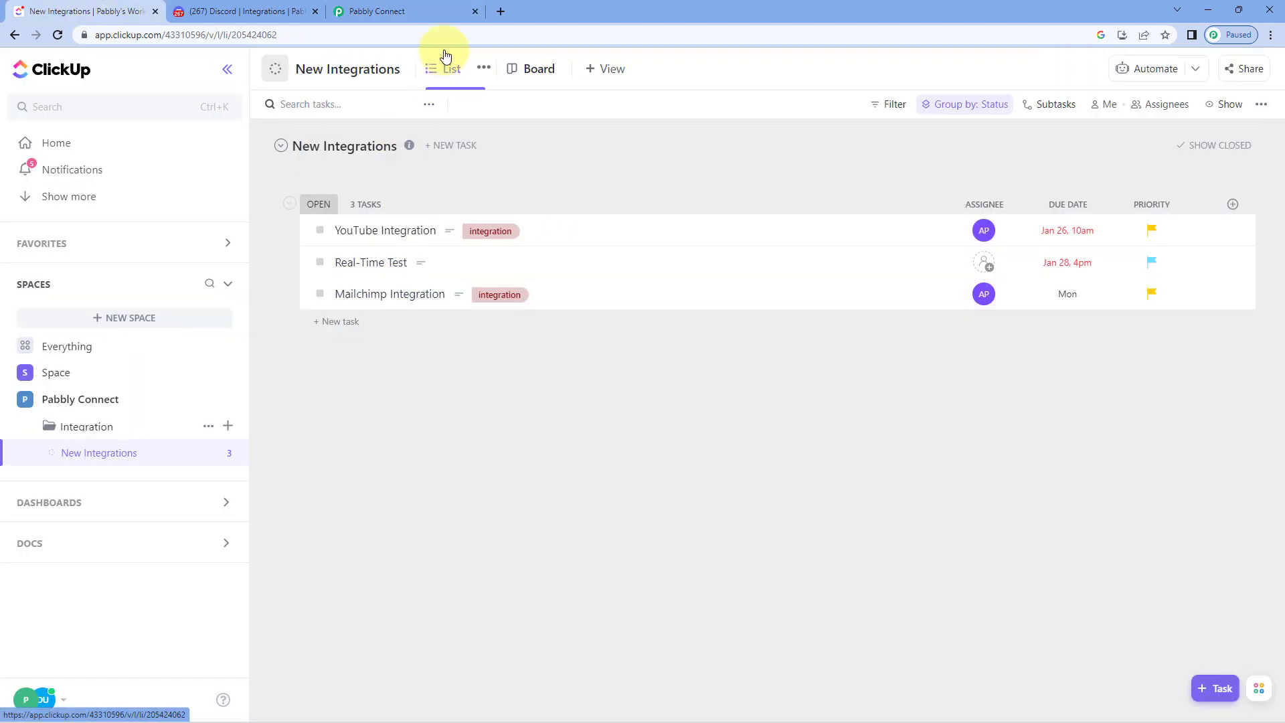
key(ctrl+shift+Tab)
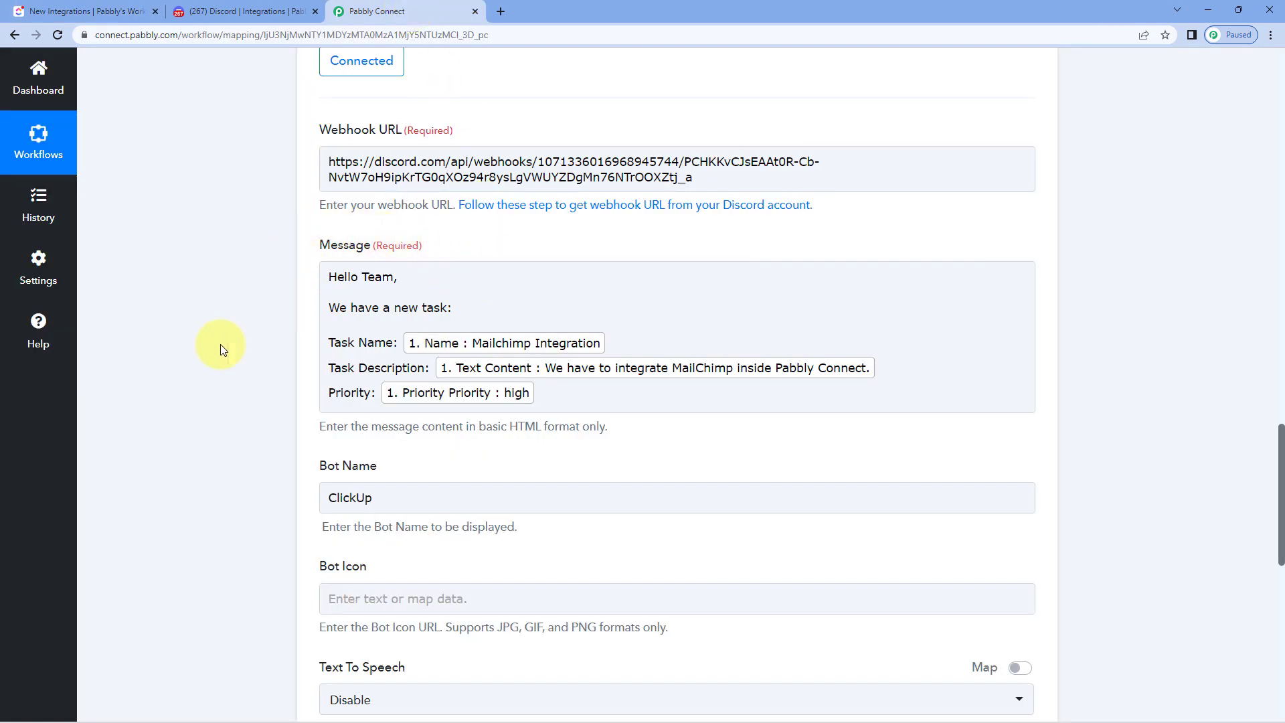
key(ctrl+shift+Tab)
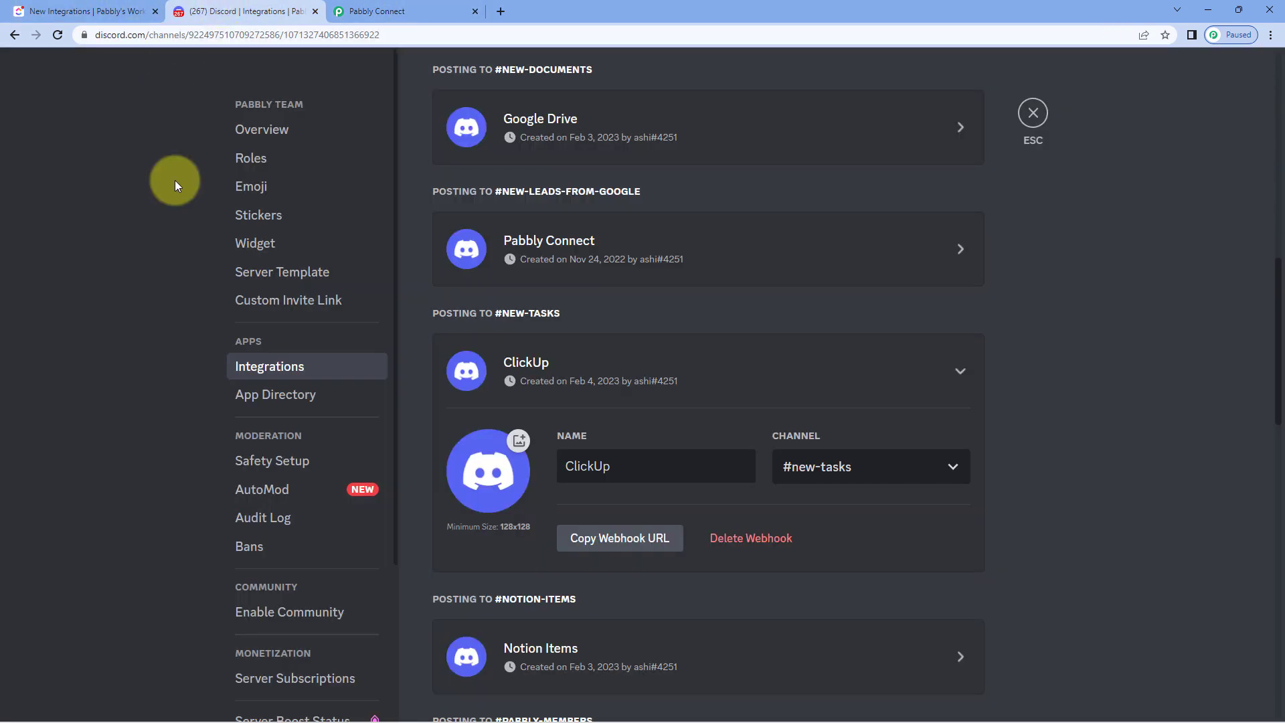
click(1035, 111)
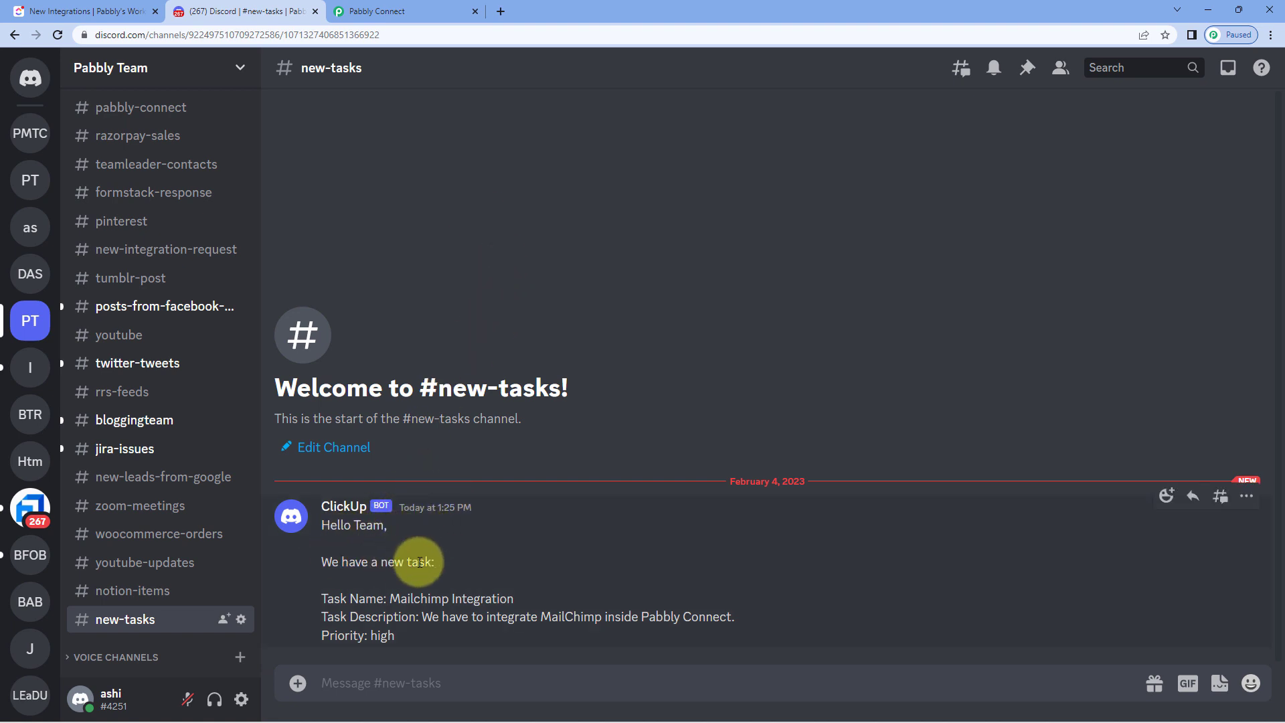
Check the task name, description and priority in the ClickUp bot's message in the #new-tasks channel
drag(390, 598, 516, 598)
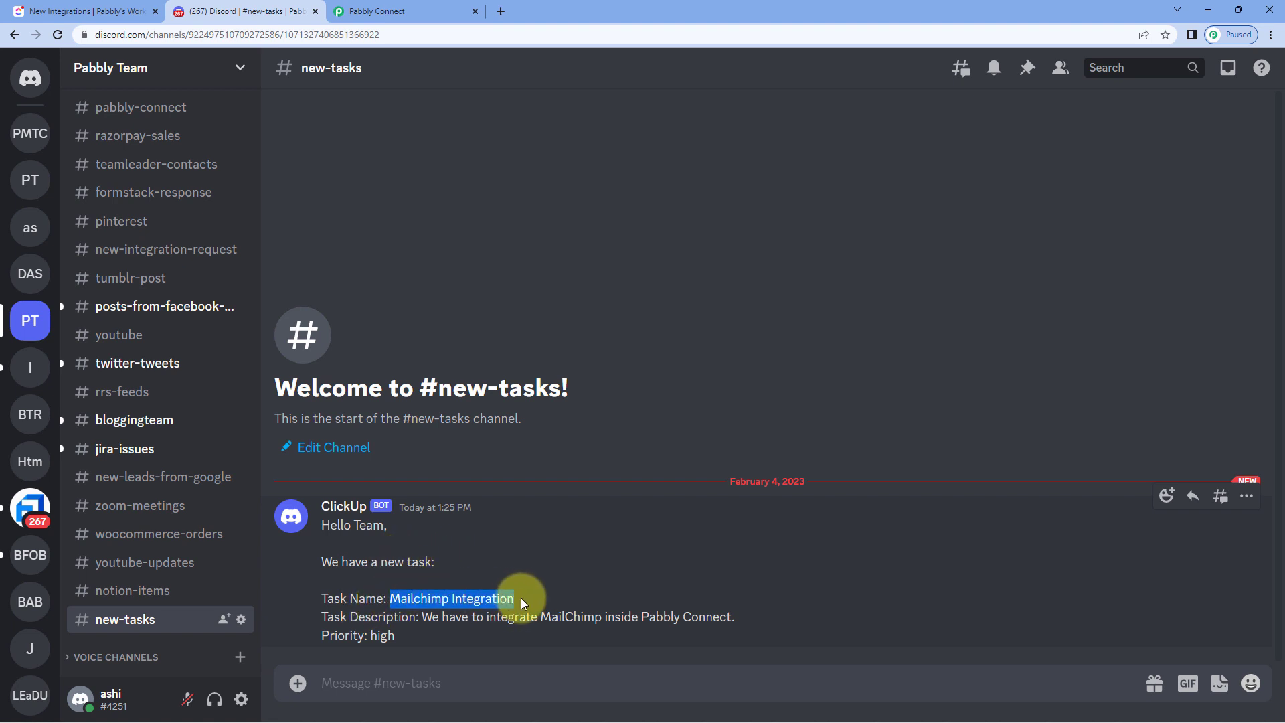
drag(422, 616, 731, 616)
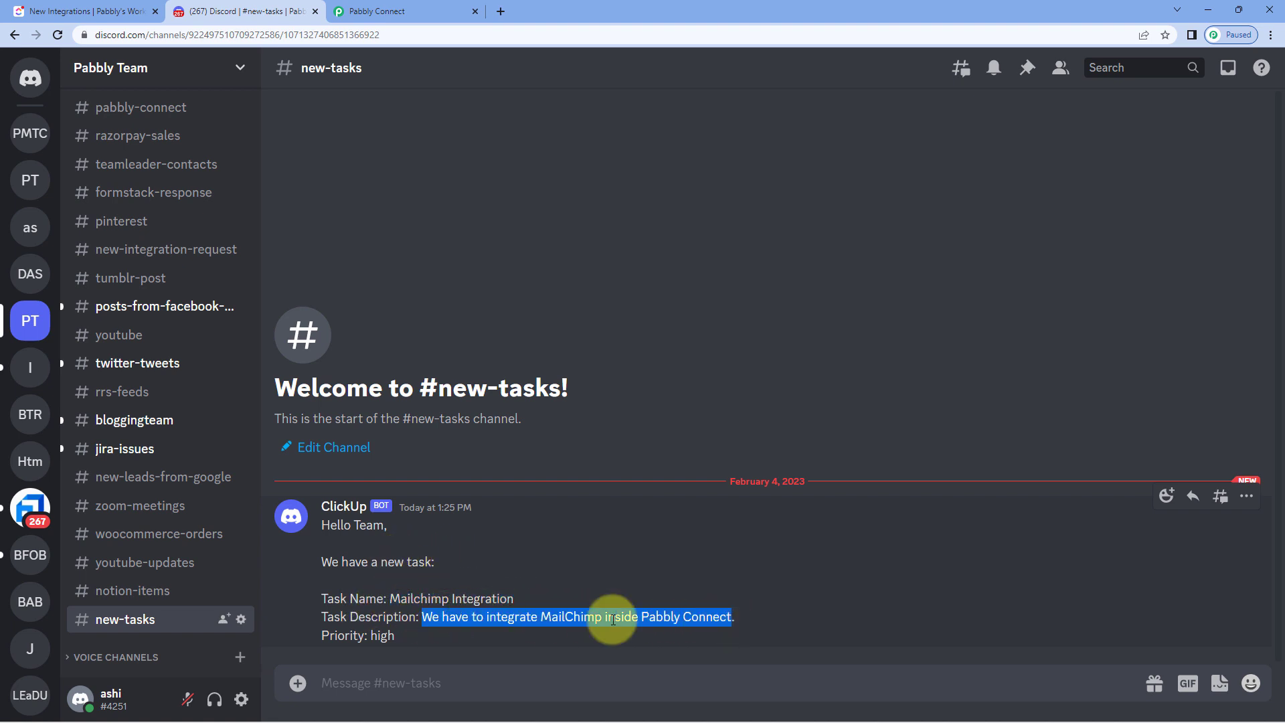
double_click(372, 637)
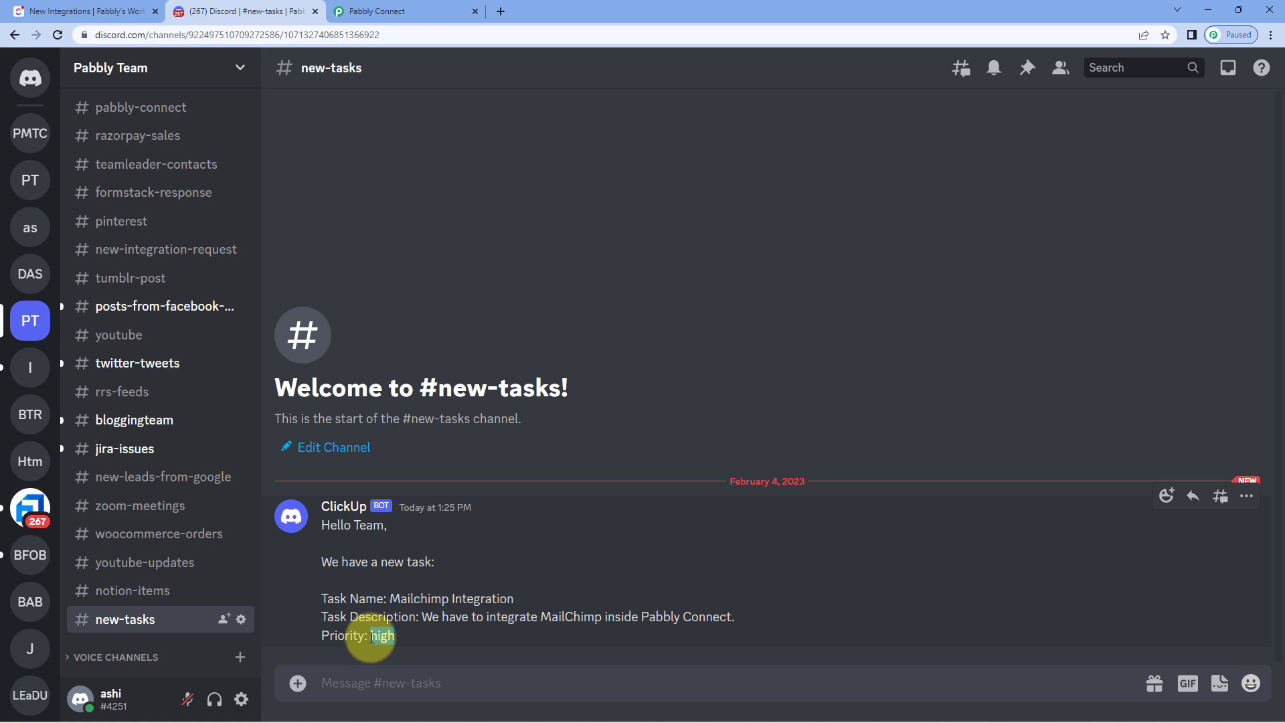
Switch to Pabbly Connect and collapse the Discord action and the ClickUp trigger of the ClickUp to Discord workflow
click(407, 7)
scroll(697, 267, up, 4)
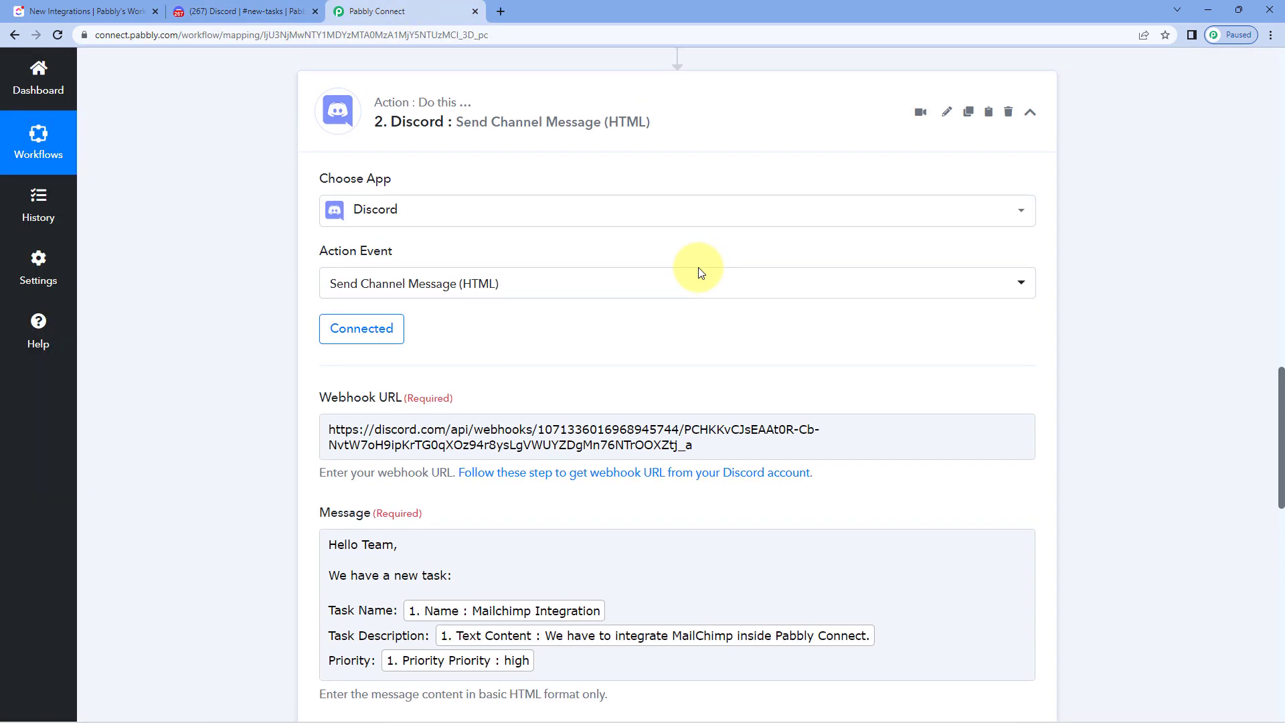
click(714, 101)
scroll(1054, 262, up, 15)
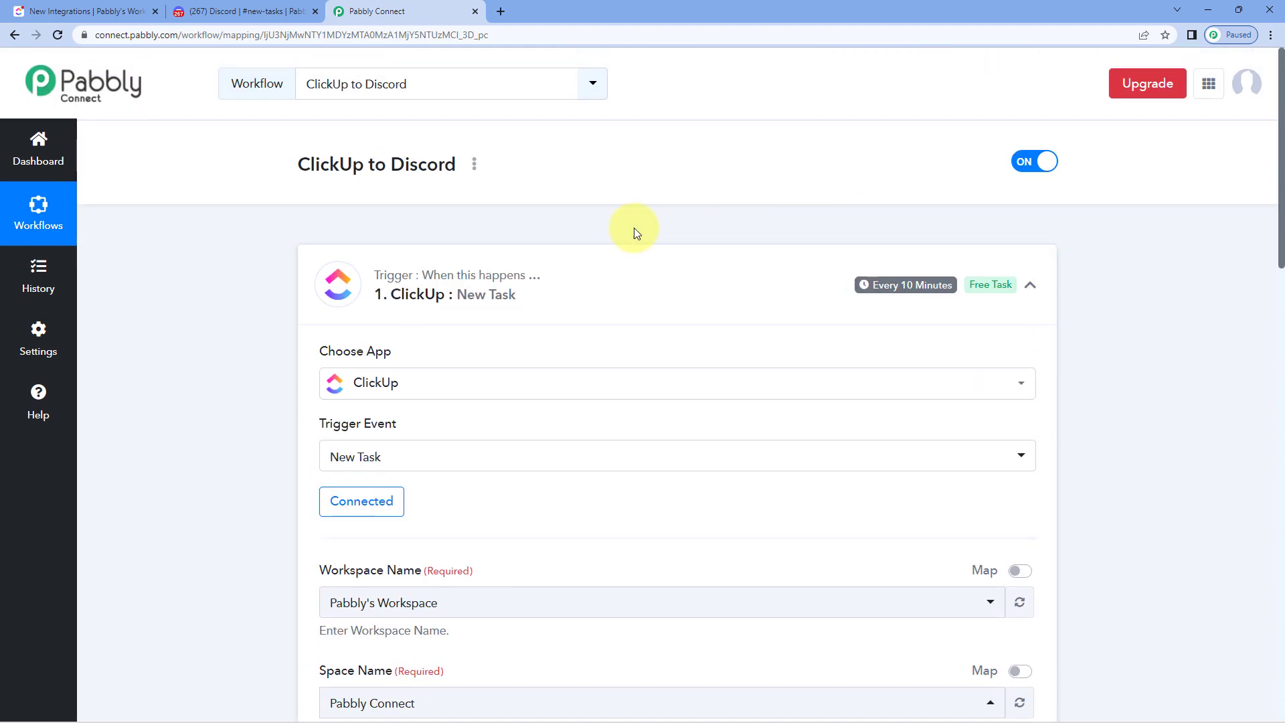
click(579, 279)
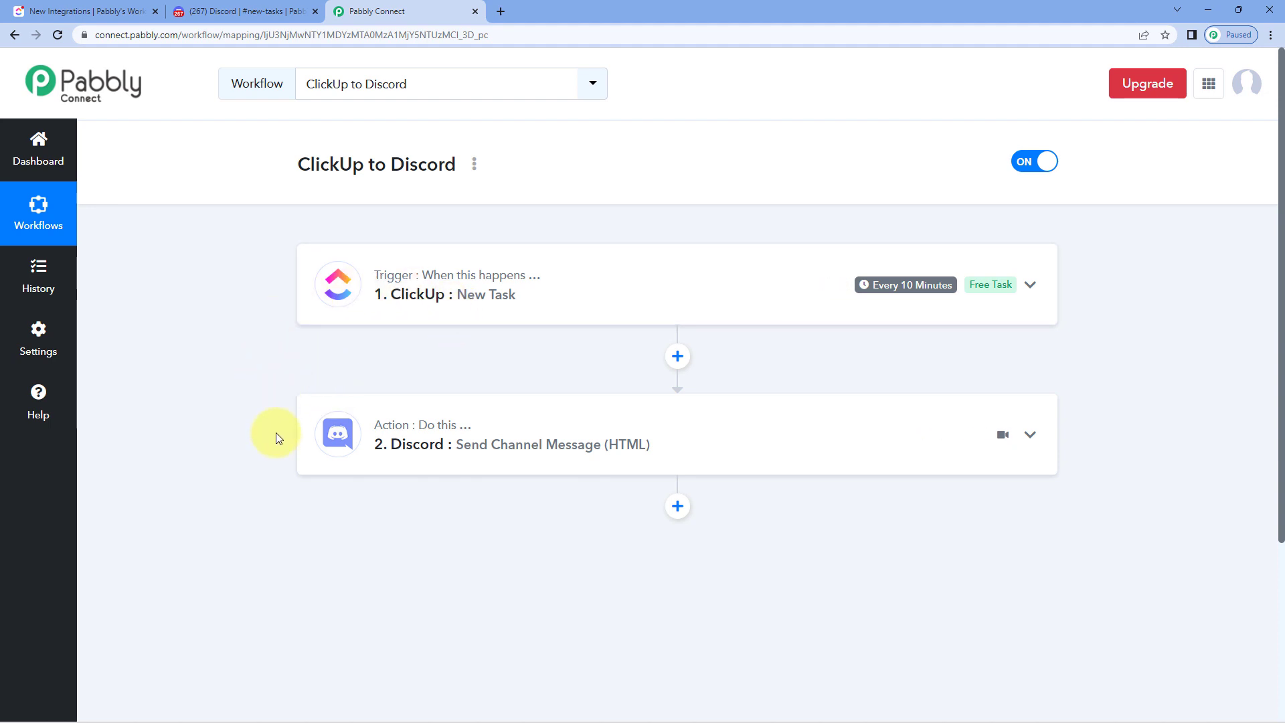
click(221, 11)
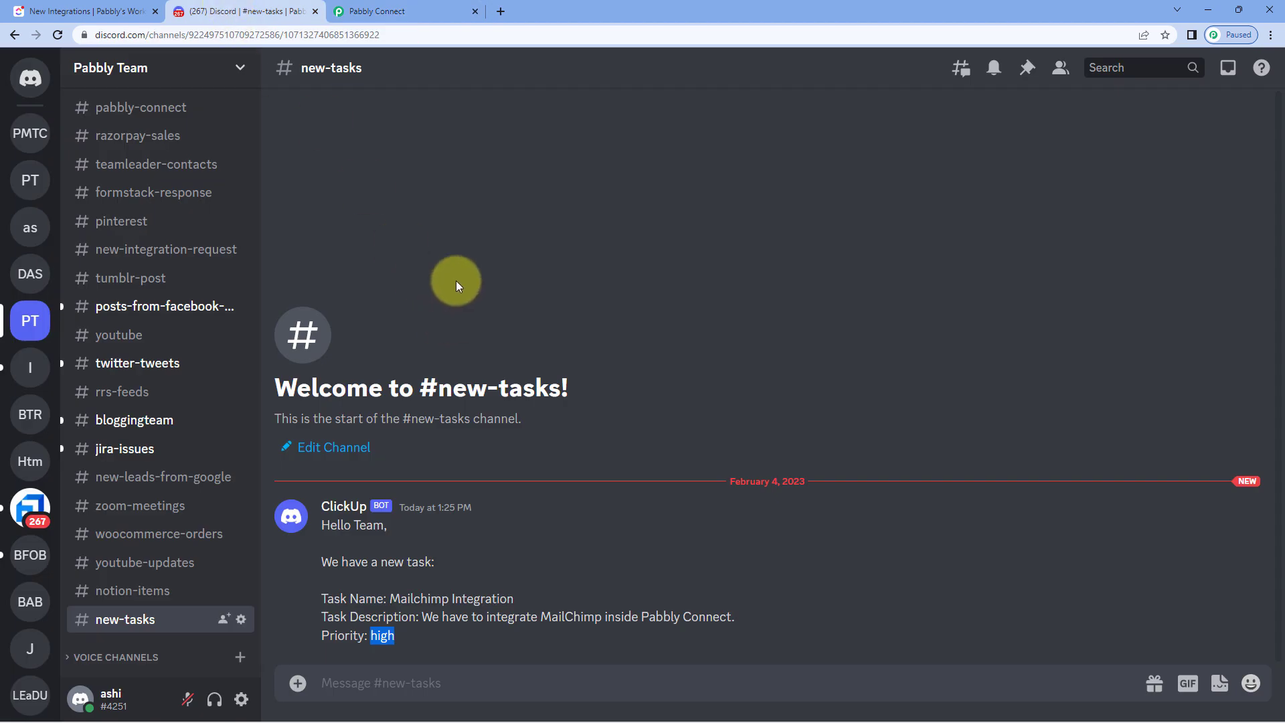
click(428, 11)
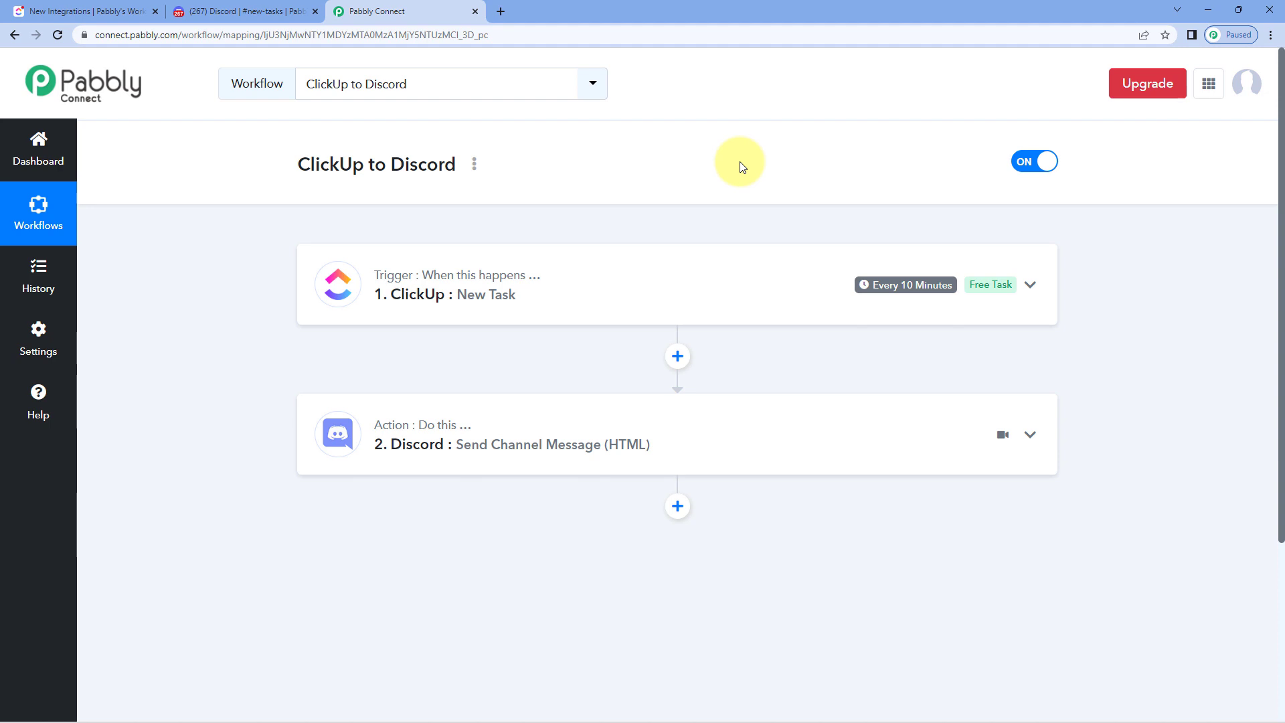
Switch to ClickUp, start a task named "WhatsApp Integration" in the New Integrations list and assign it to member AP
click(104, 12)
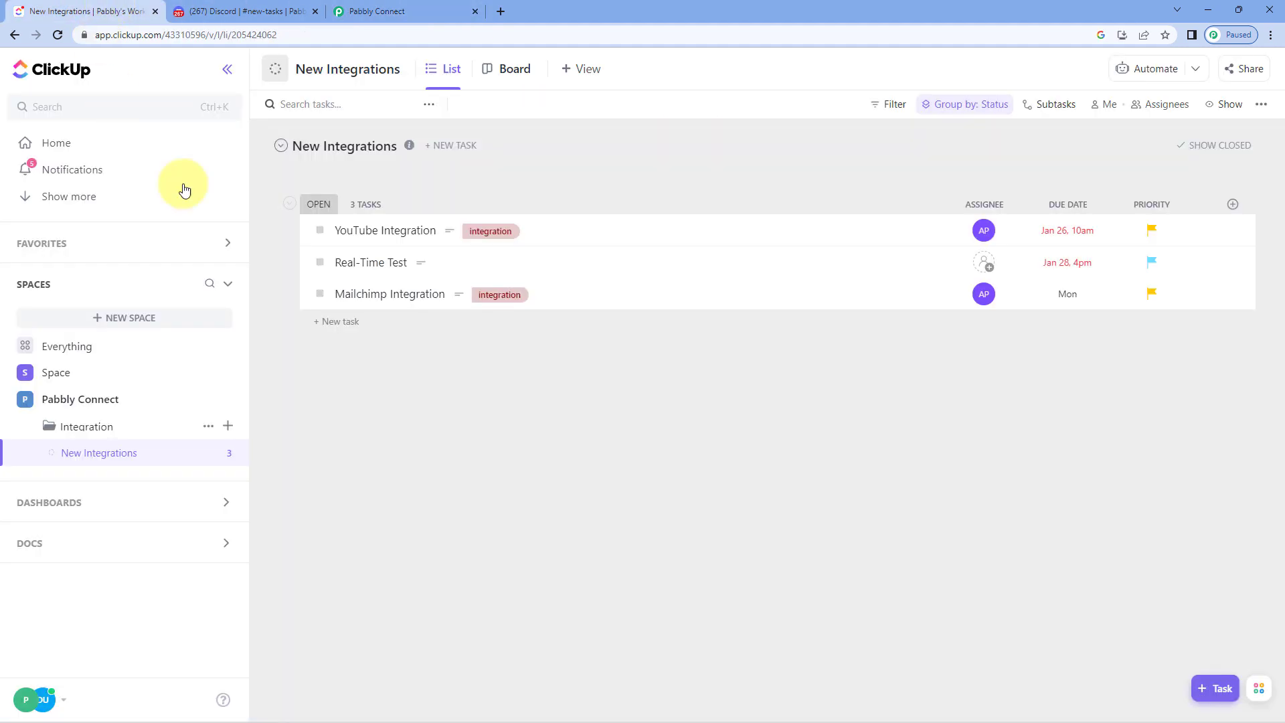
click(1215, 688)
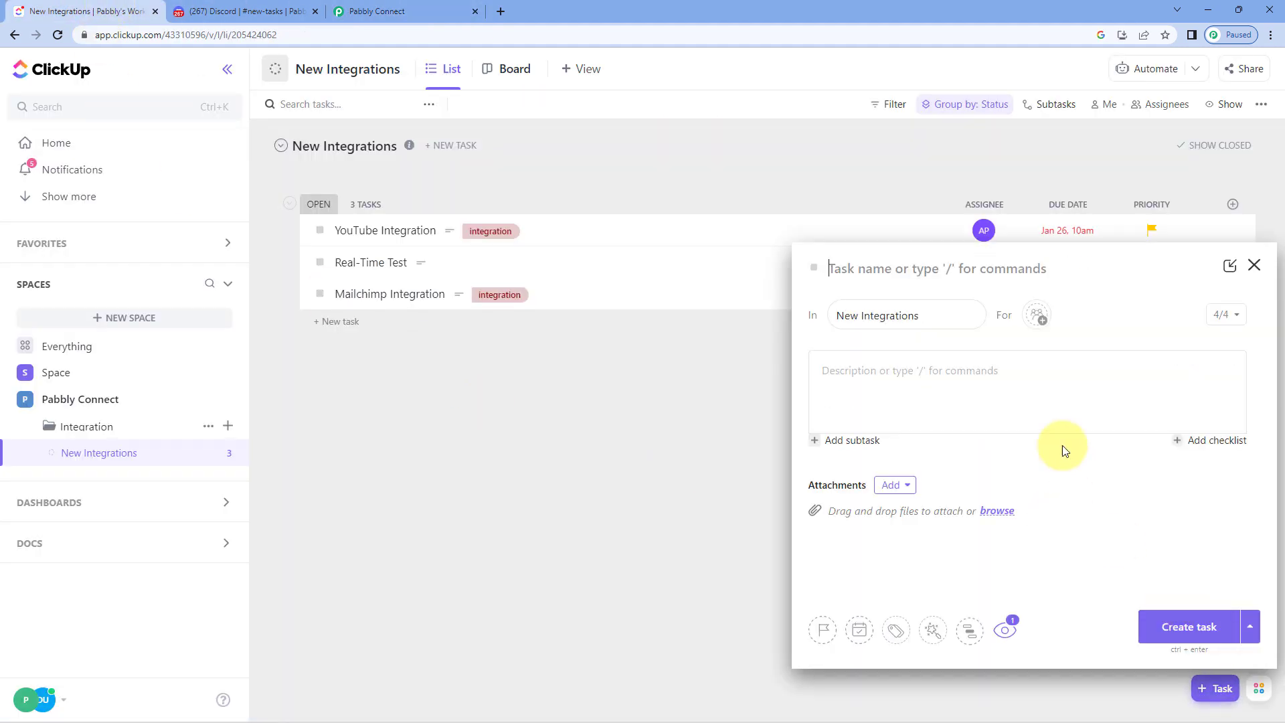
text(Wha)
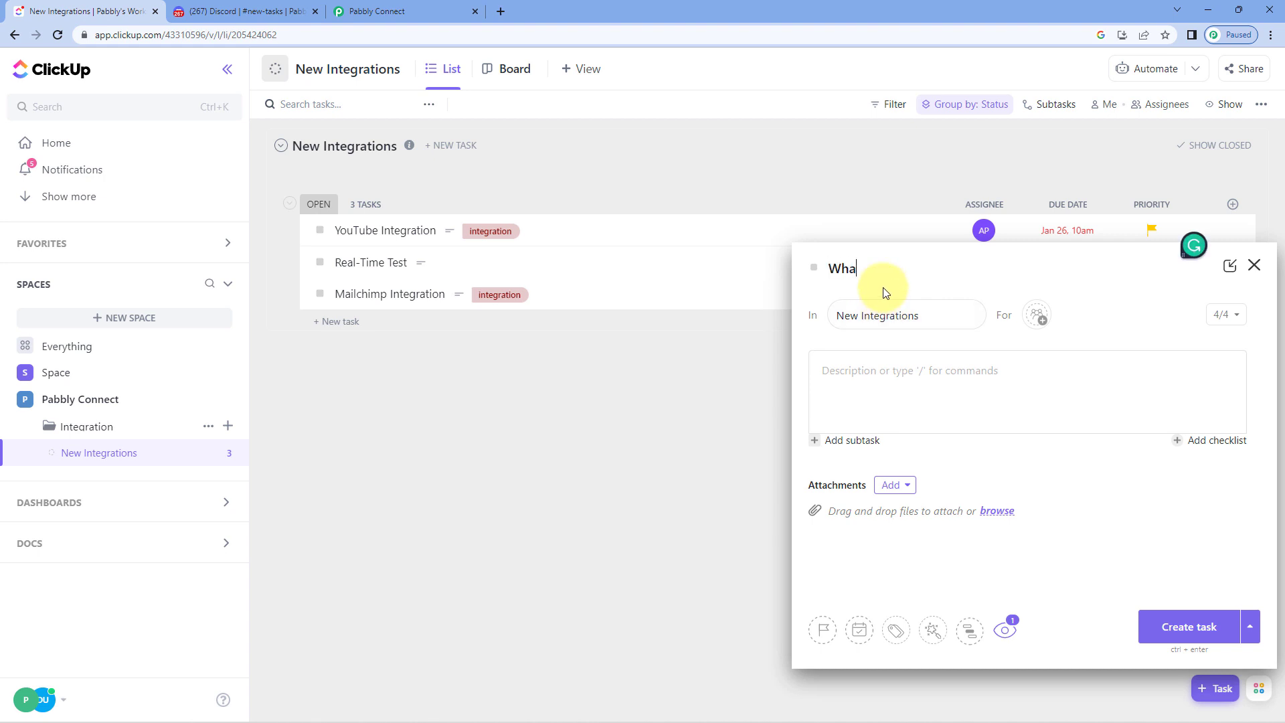
text(tsApp Integration)
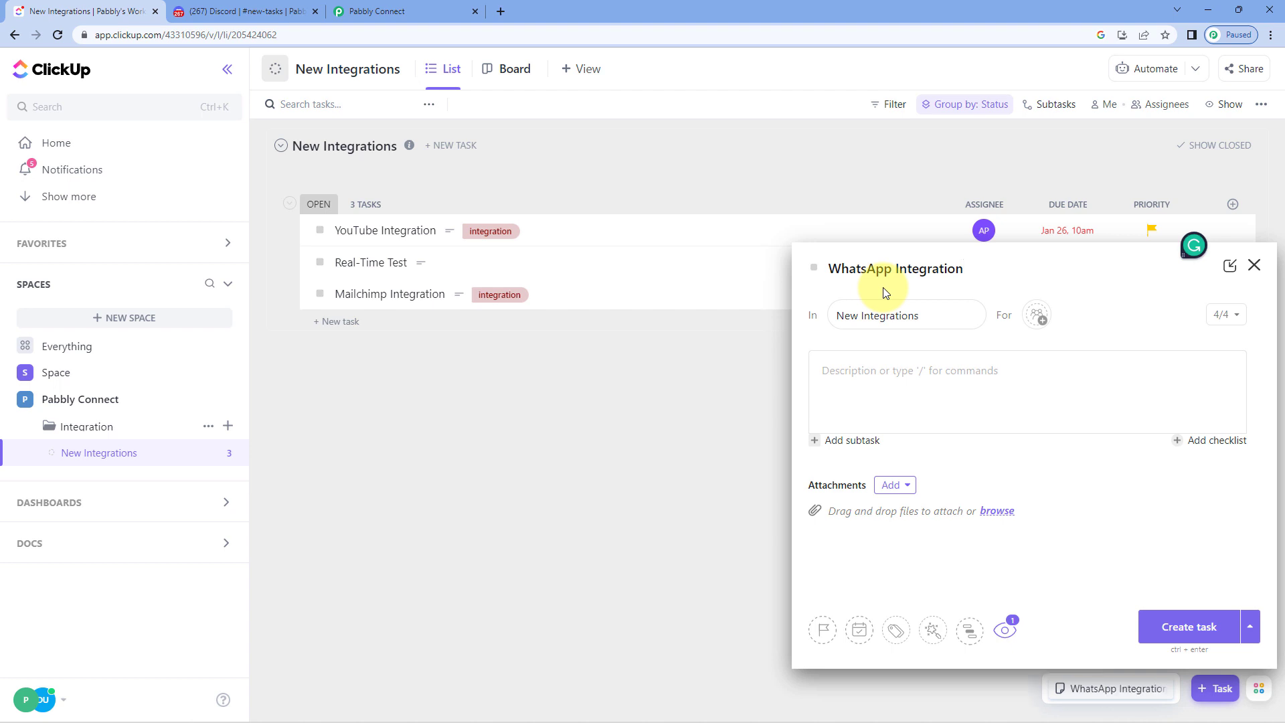
click(1037, 316)
click(1071, 438)
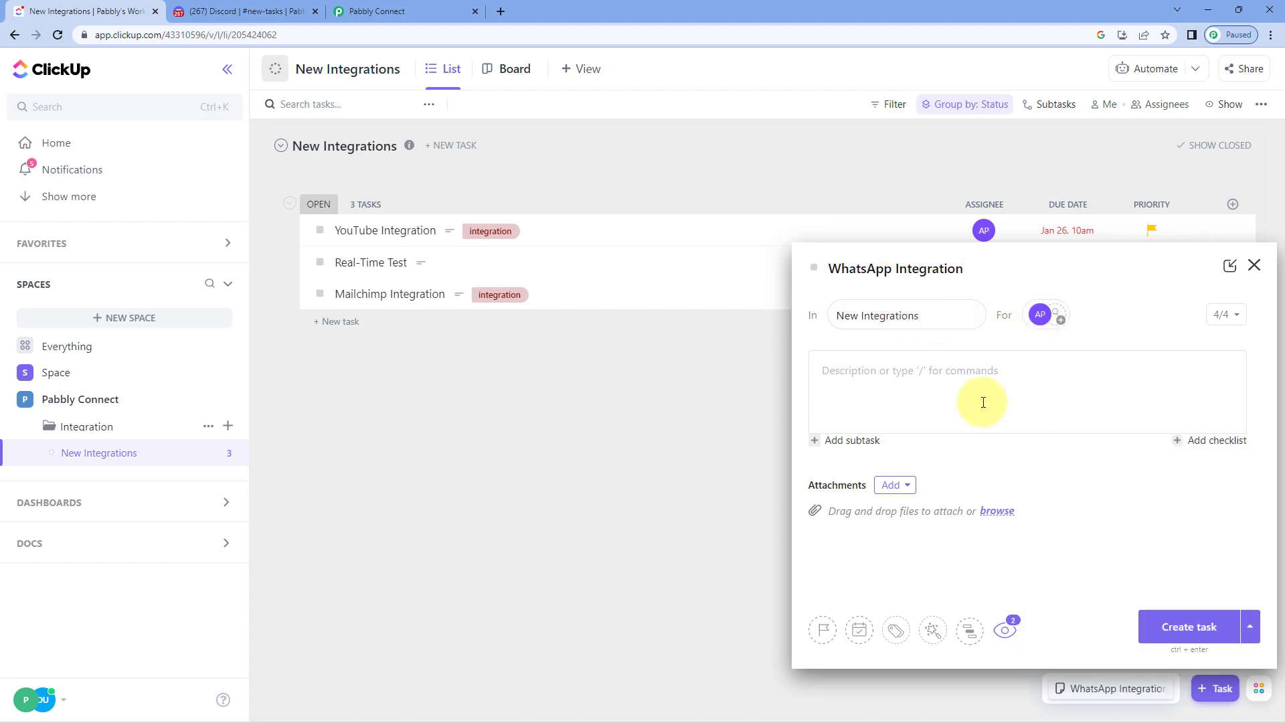
Enter "We are testing this automation." as the description of the WhatsApp Integration task
click(936, 385)
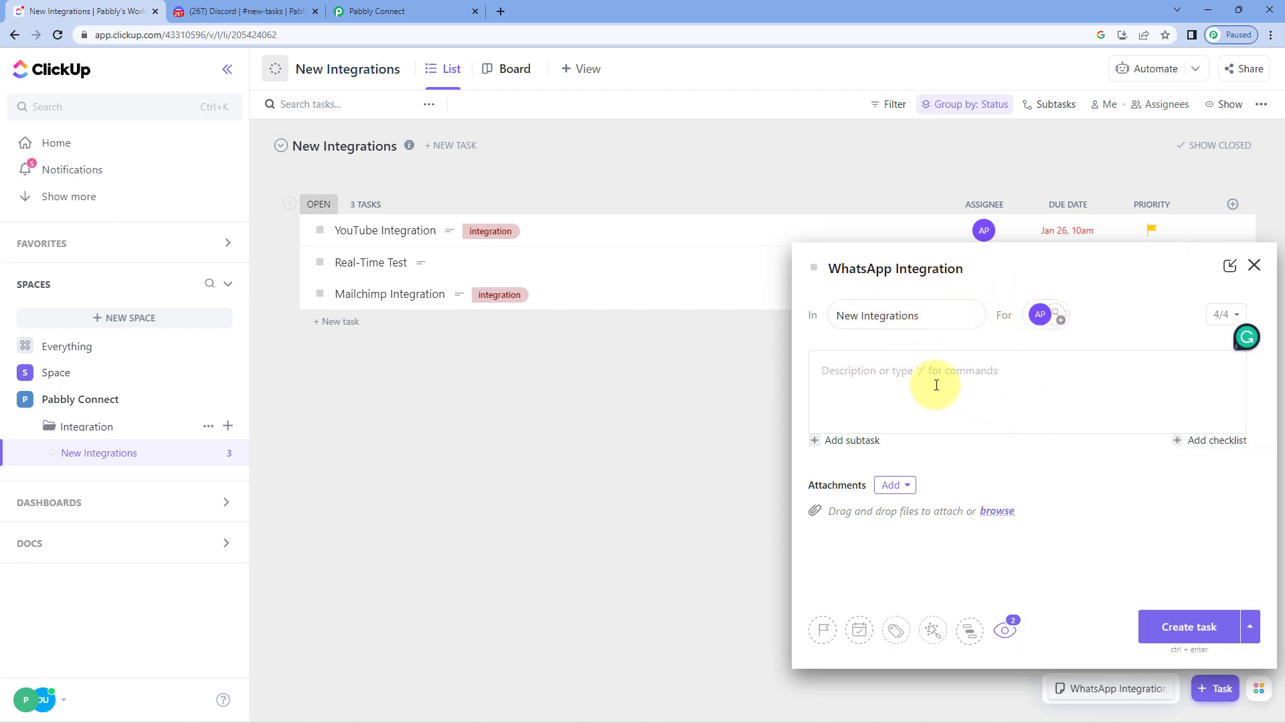
text(We are thesthing th)
key(BackSpace)
key(BackSpace)
key(BackSpace)
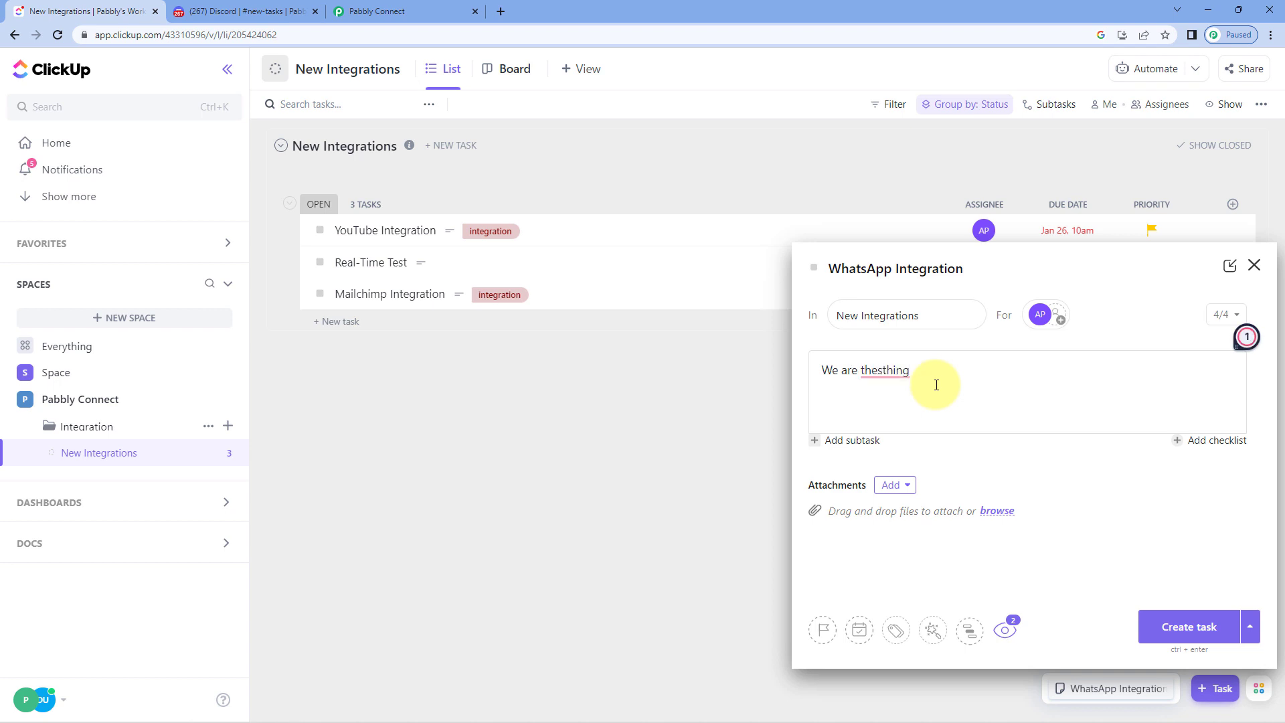
key(ctrl+shift+Left)
text(testi)
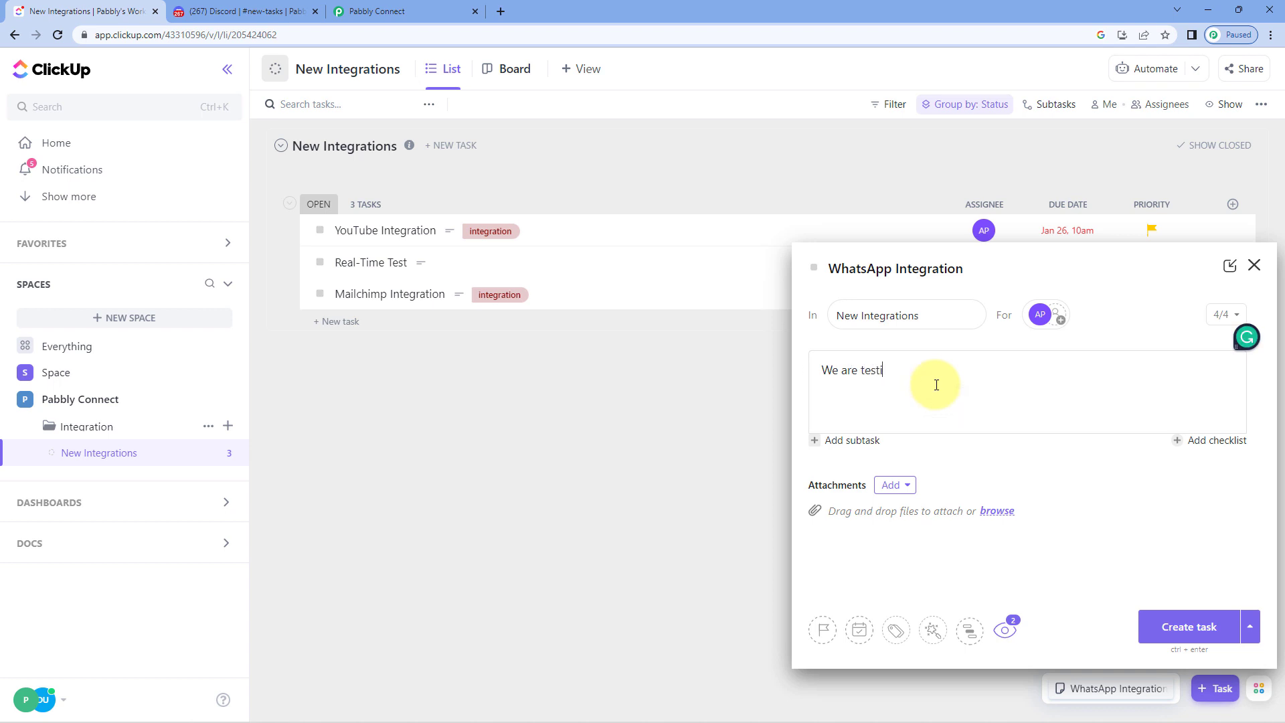
text(ng this automation.)
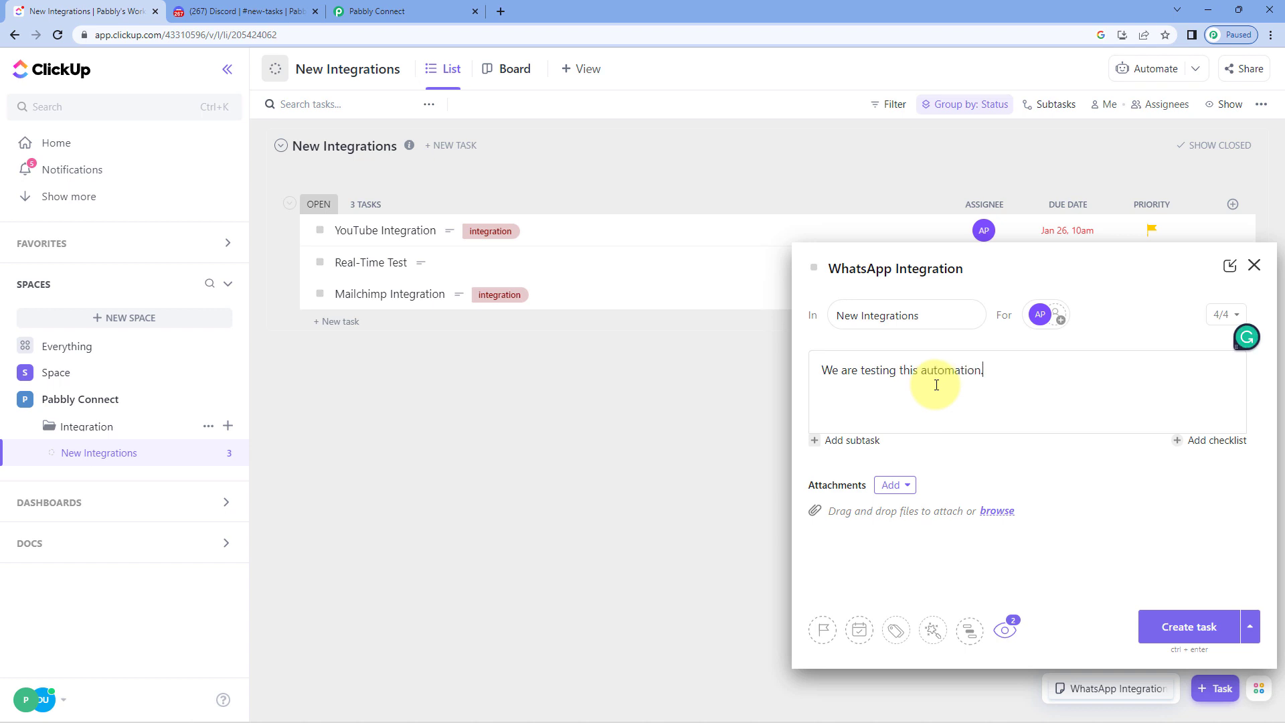
Set the task's priority to Normal and its due date to February 8, 2023, and create it
click(834, 637)
click(861, 628)
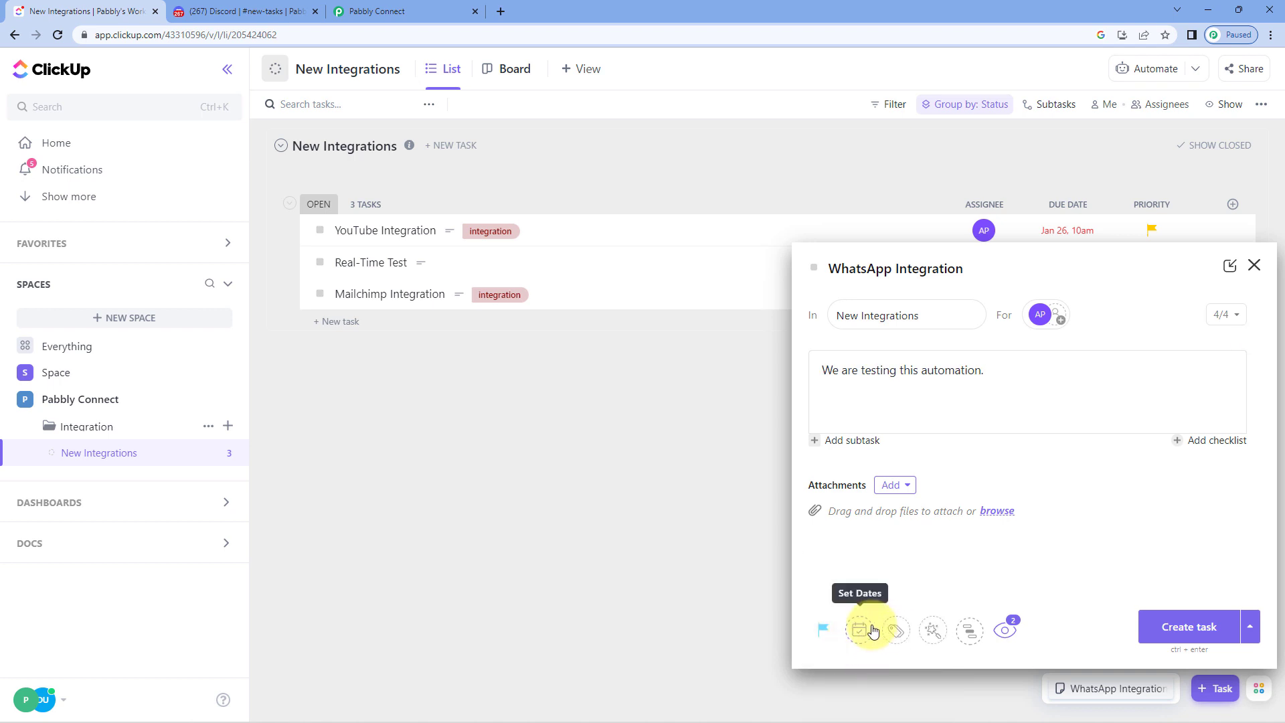
click(872, 636)
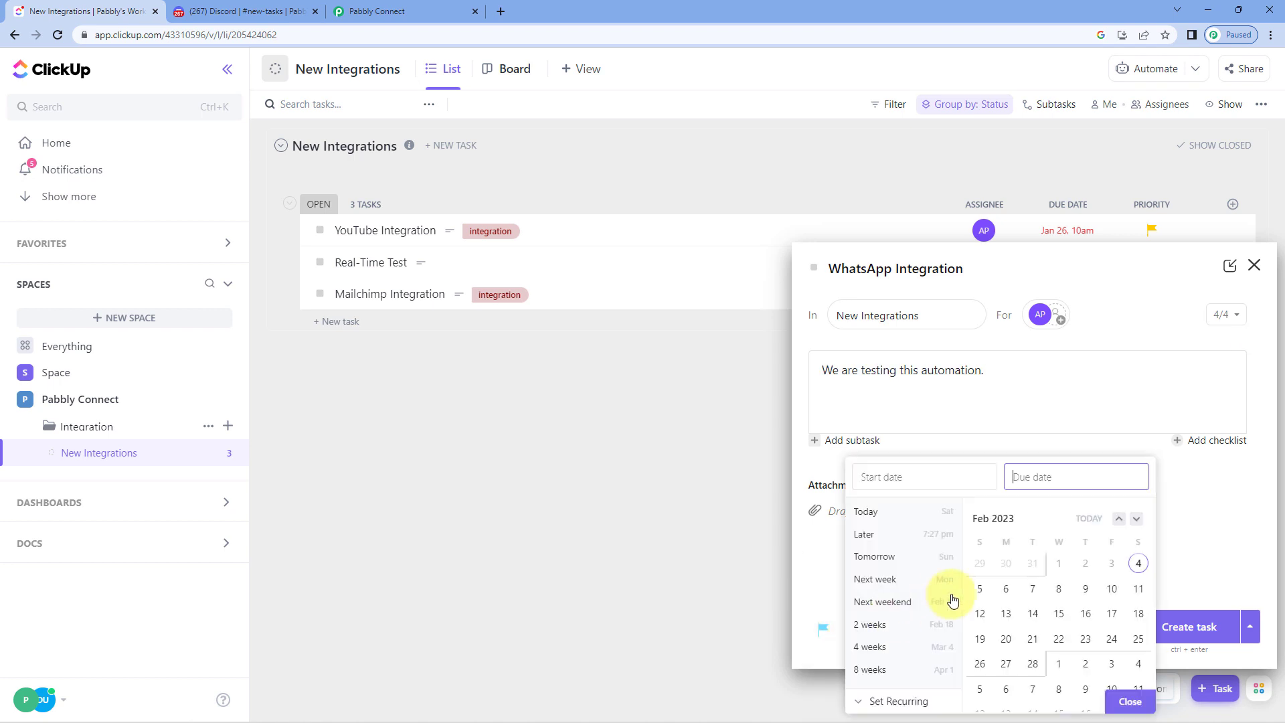
click(1059, 589)
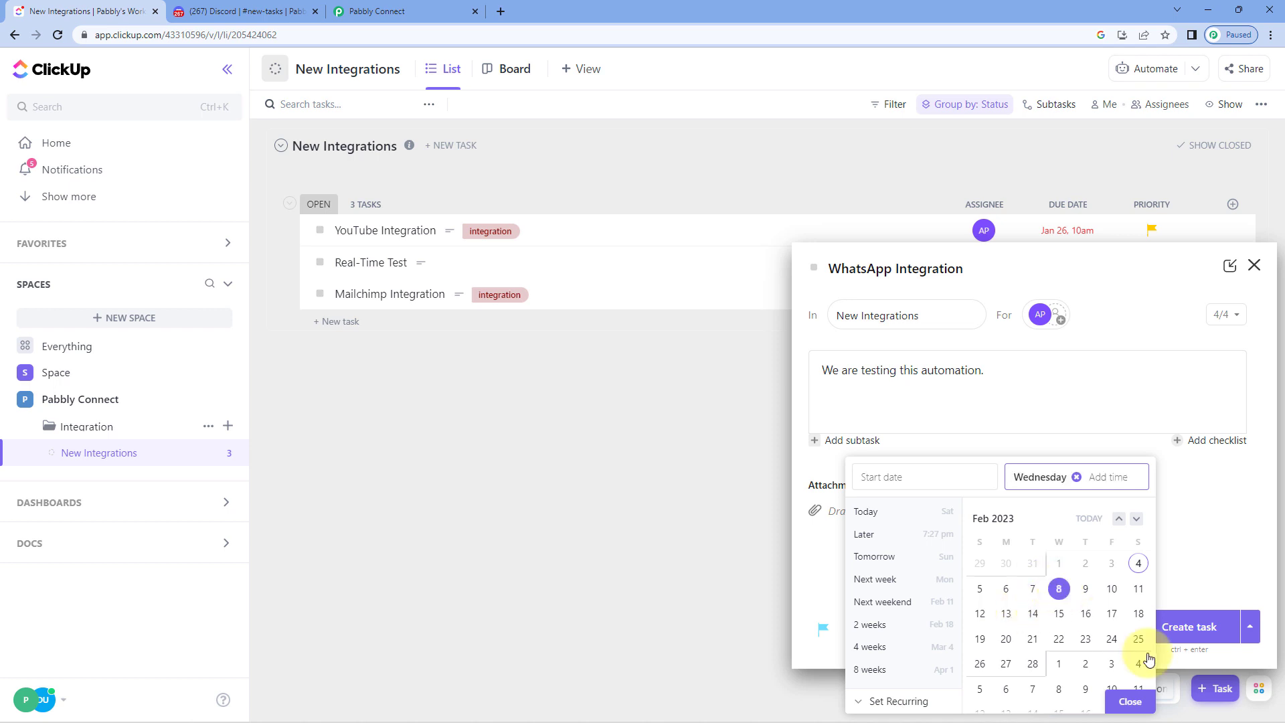
click(1130, 701)
click(1178, 629)
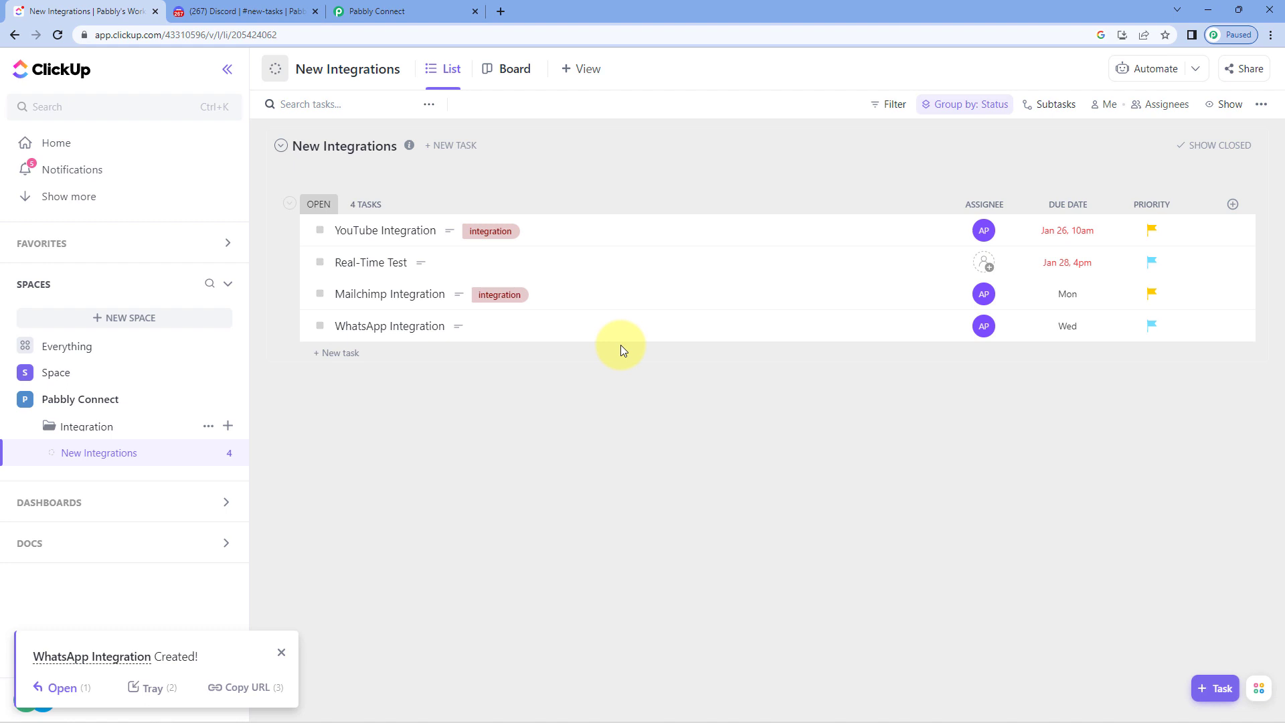
Check Discord's #new-tasks channel for the new task message and the ClickUp trigger's polling interval in Pabbly Connect
click(241, 12)
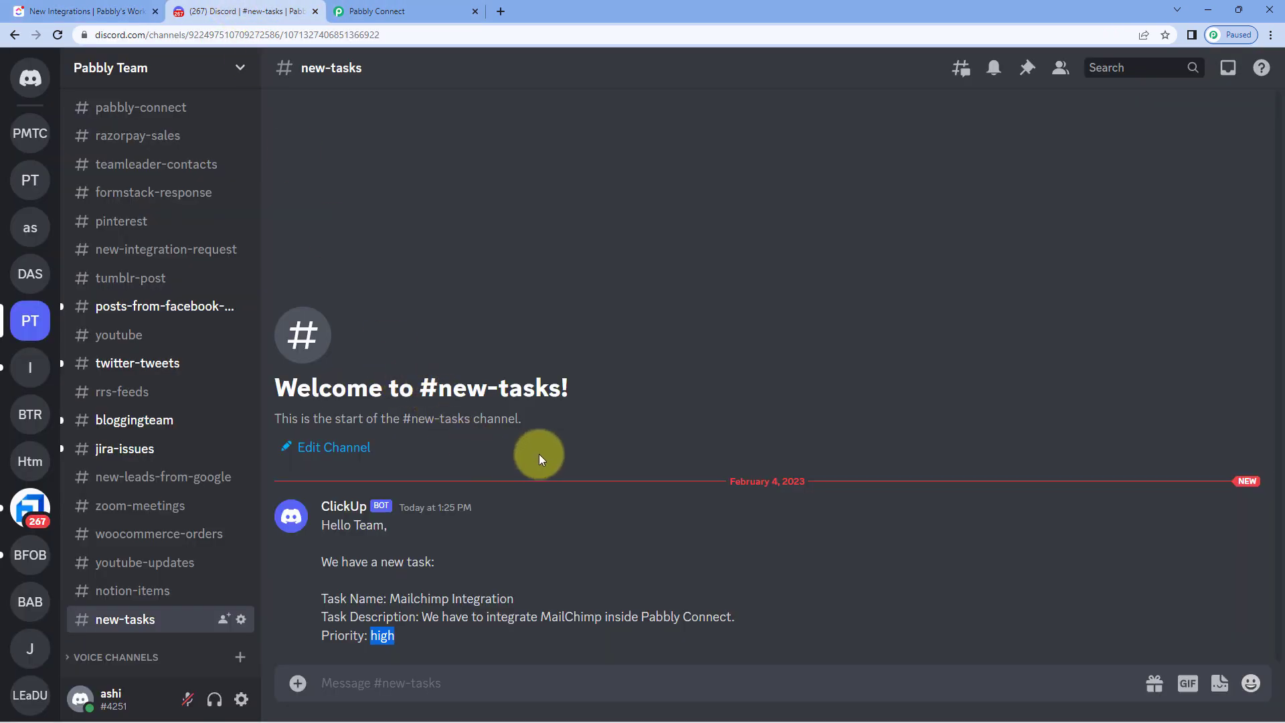
click(445, 12)
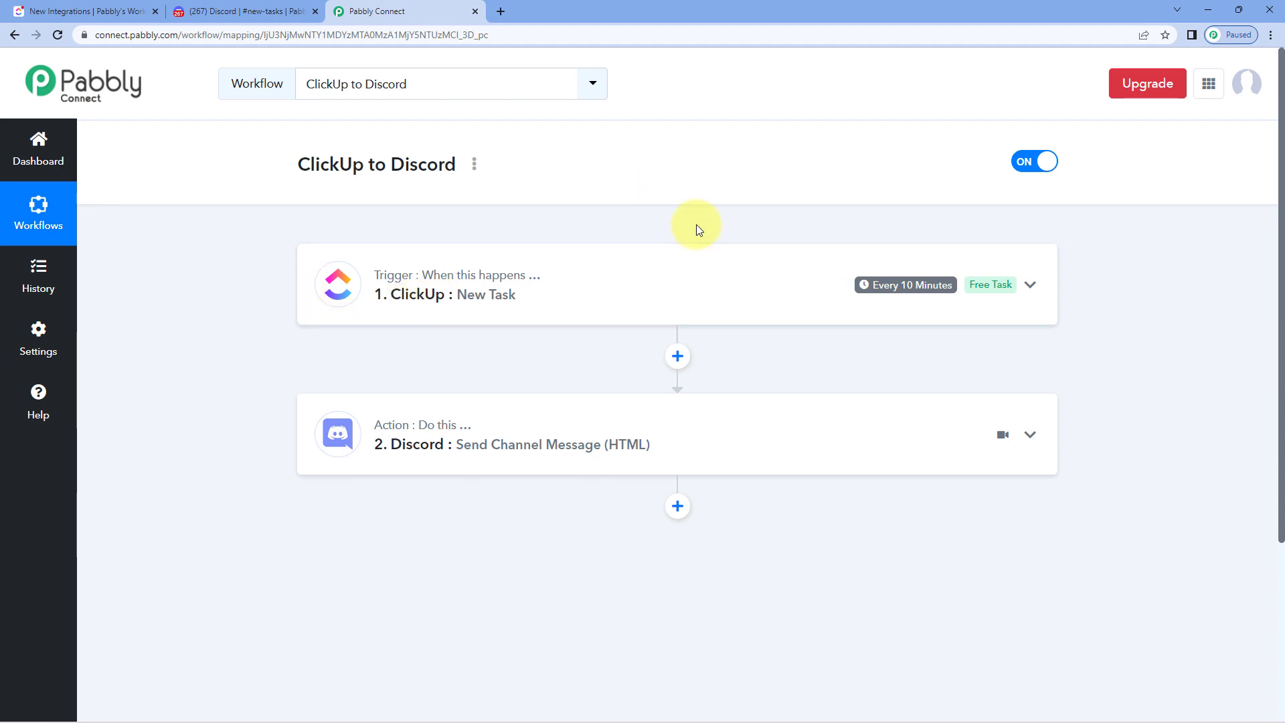
mouse_move(928, 290)
click(234, 11)
click(439, 513)
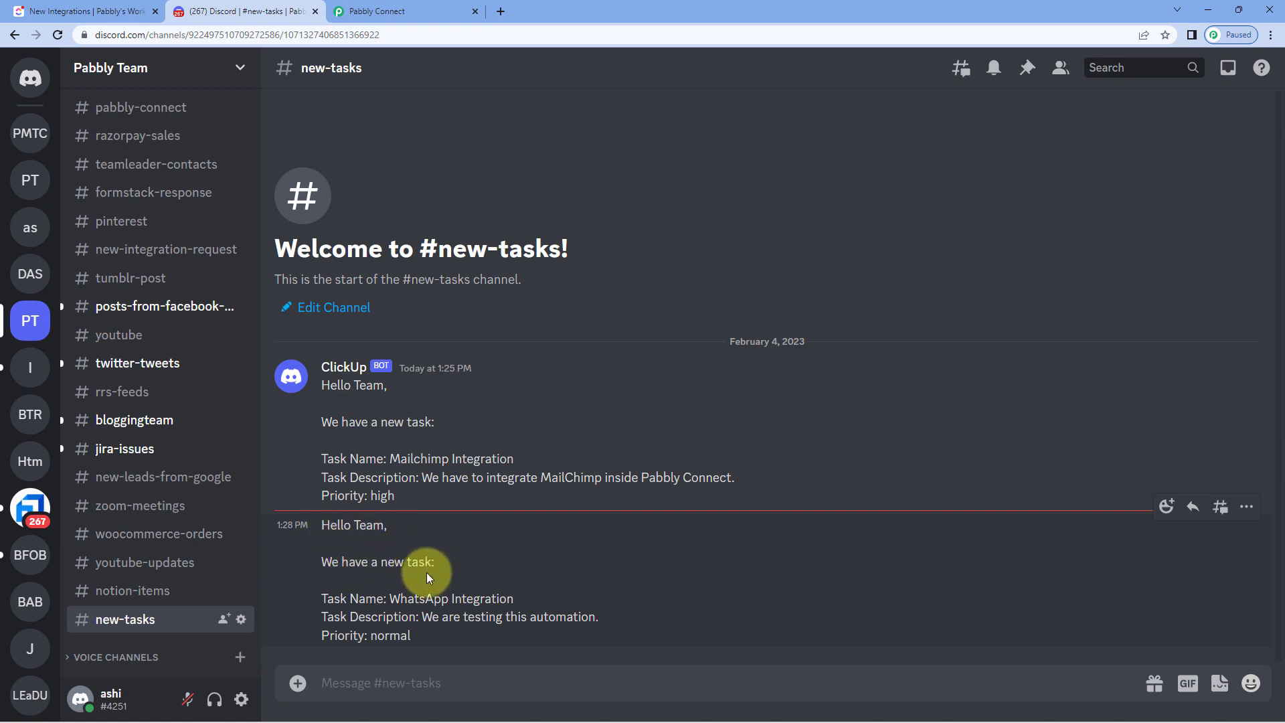
Compare the WhatsApp Integration message's name, description and priority in Discord with the ClickUp task, and return to the Pabbly Connect workflow
drag(388, 598, 514, 598)
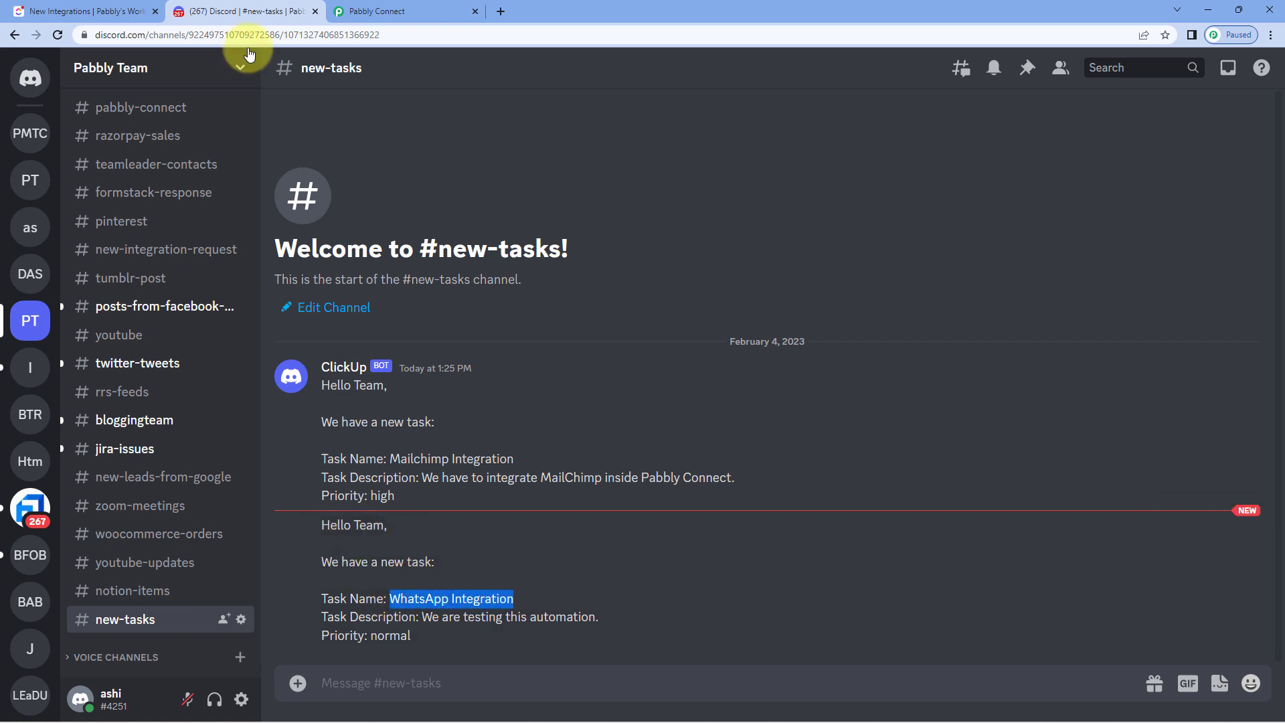
click(127, 11)
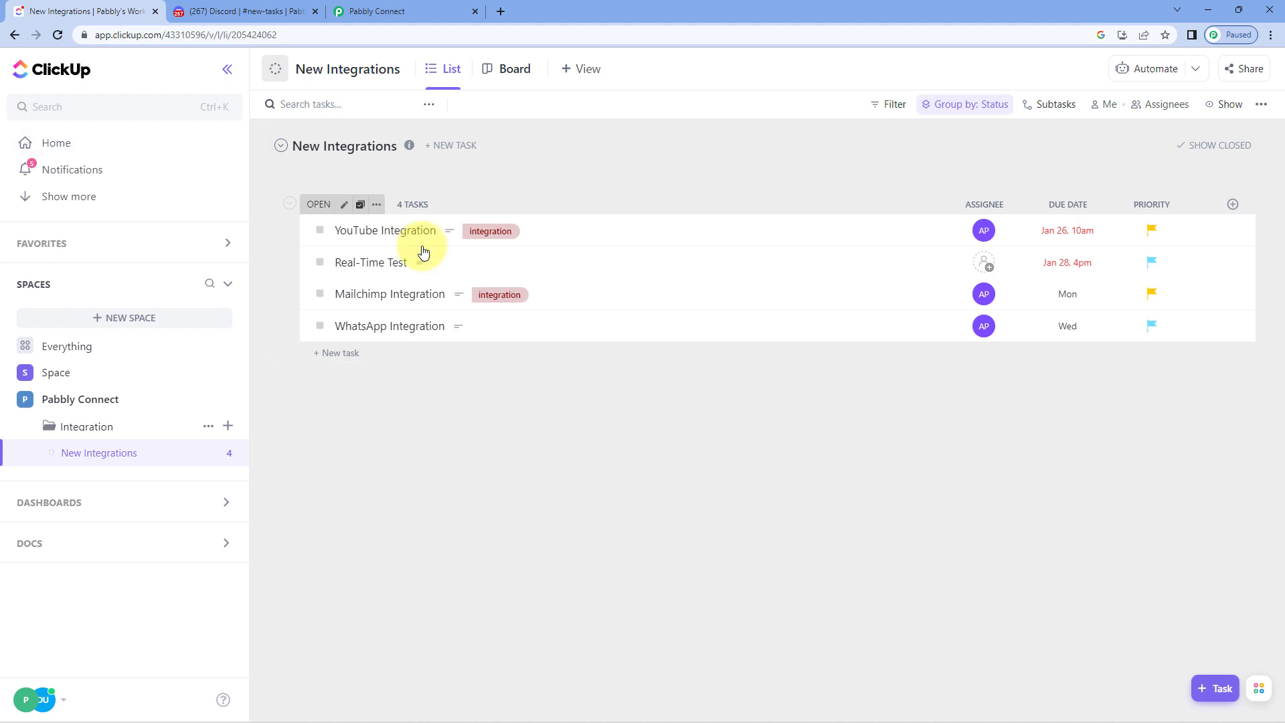
click(309, 6)
drag(608, 622, 368, 637)
click(423, 641)
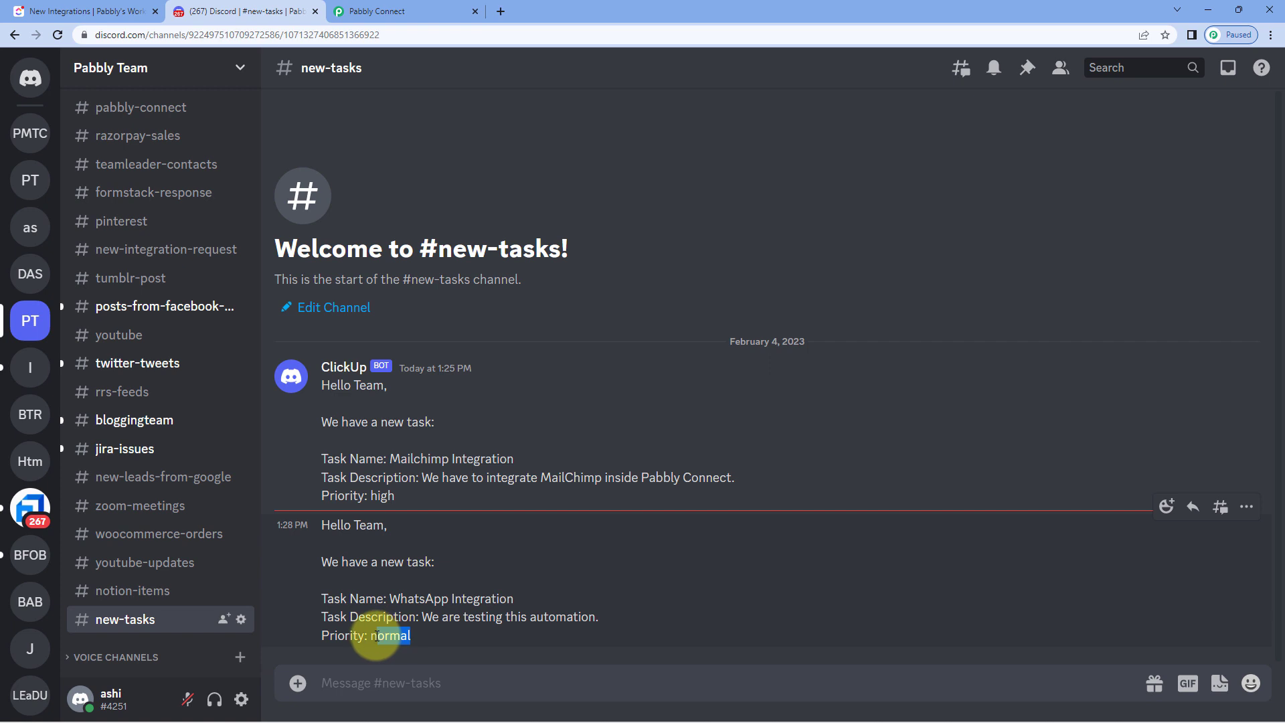
click(136, 11)
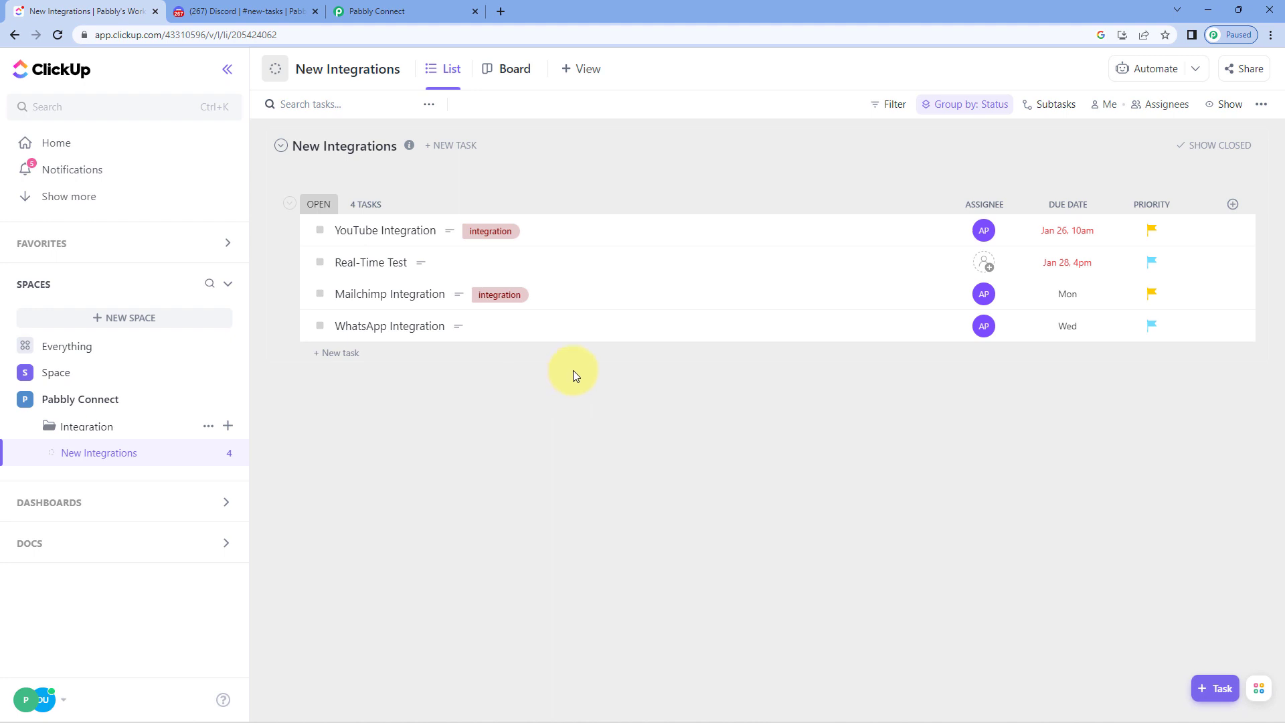
click(411, 11)
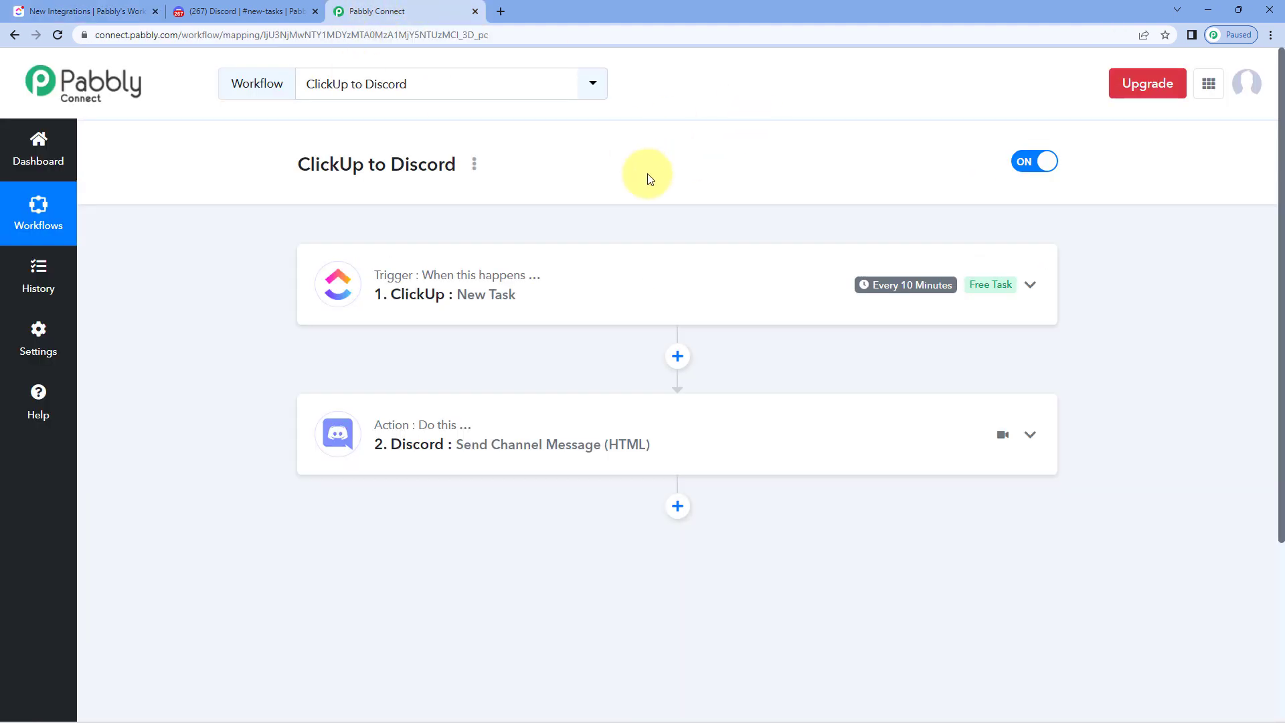